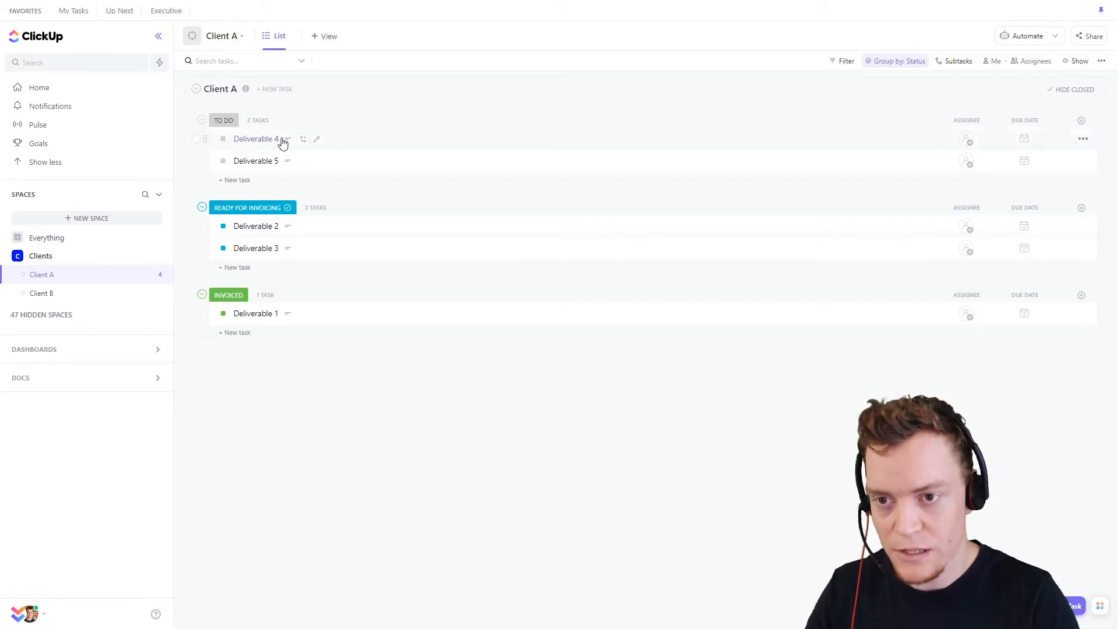
Examine the phase description in the Deliverable 2 task of the Client A list
left_click(257, 230)
left_click_drag(82, 143, 200, 143)
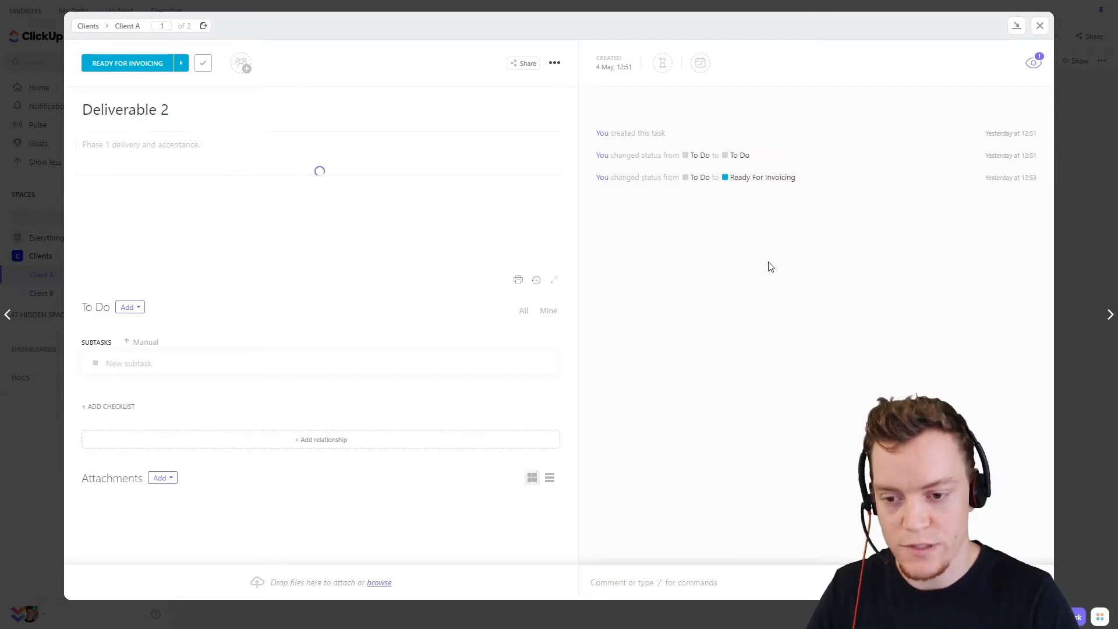
left_click(1039, 25)
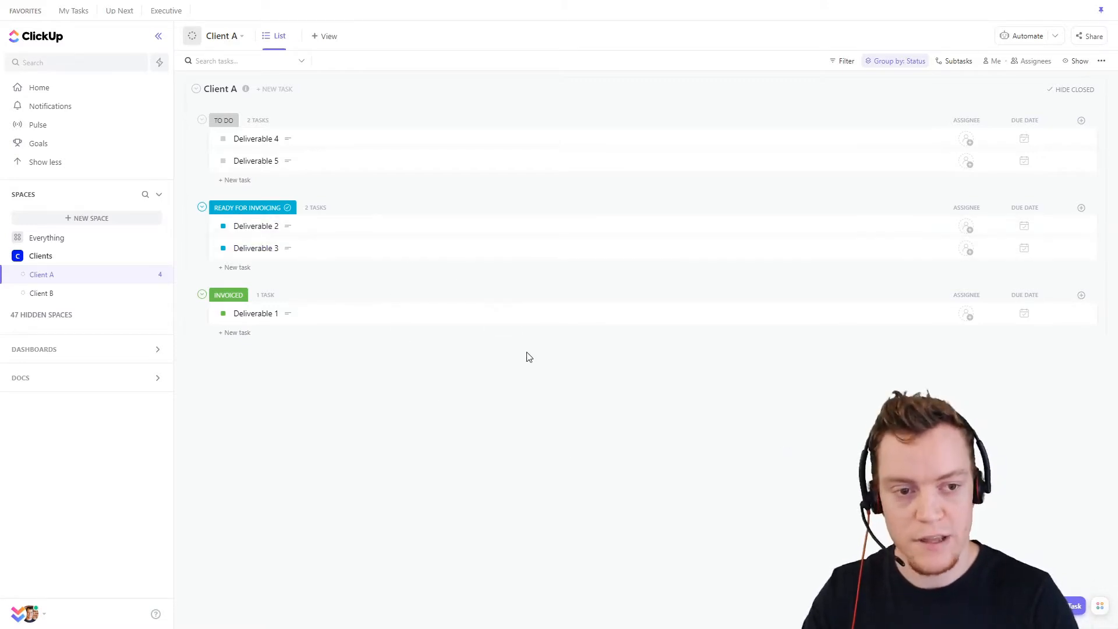
Add a Money column named Amount in US Dollars to the Client A list
left_click(1081, 120)
scroll(1035, 281, "down", 2)
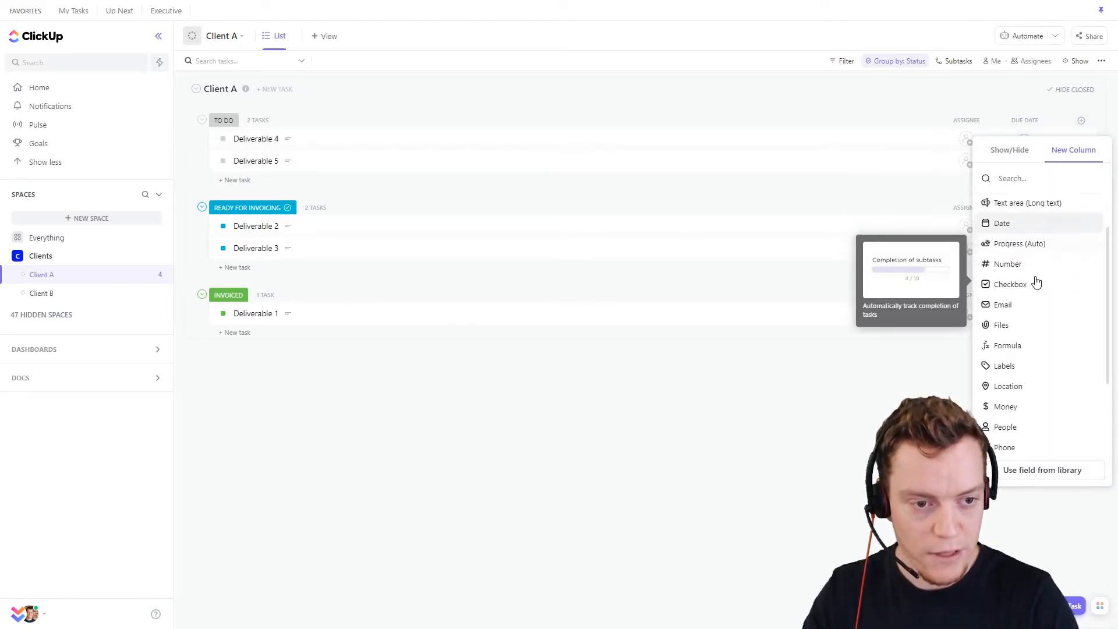
left_click(1013, 393)
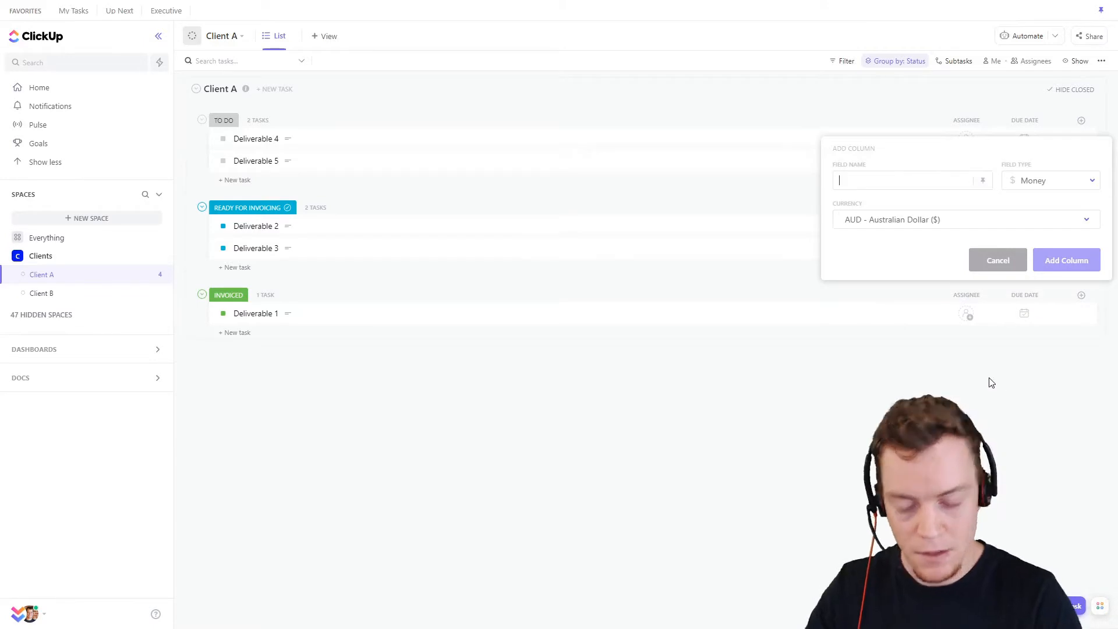
type("Amount")
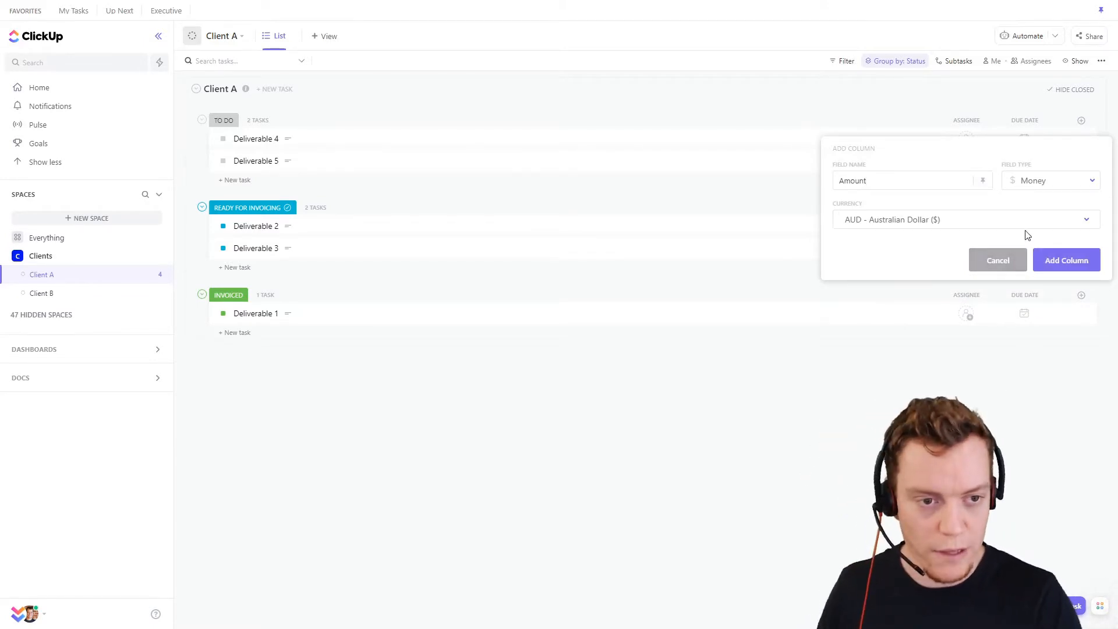
left_click(1031, 227)
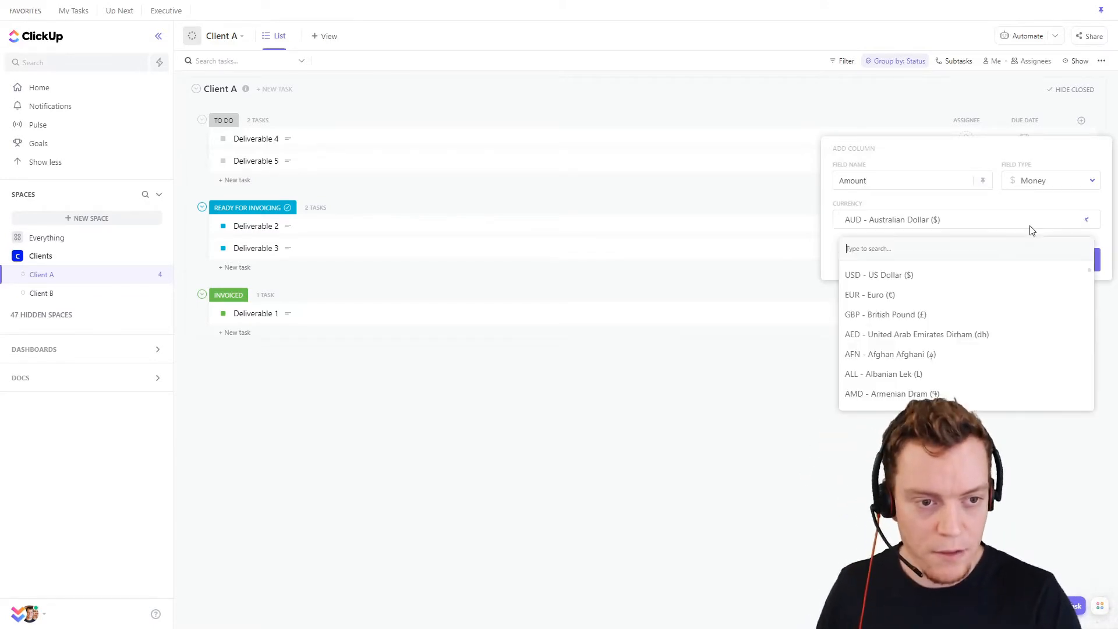
left_click(968, 278)
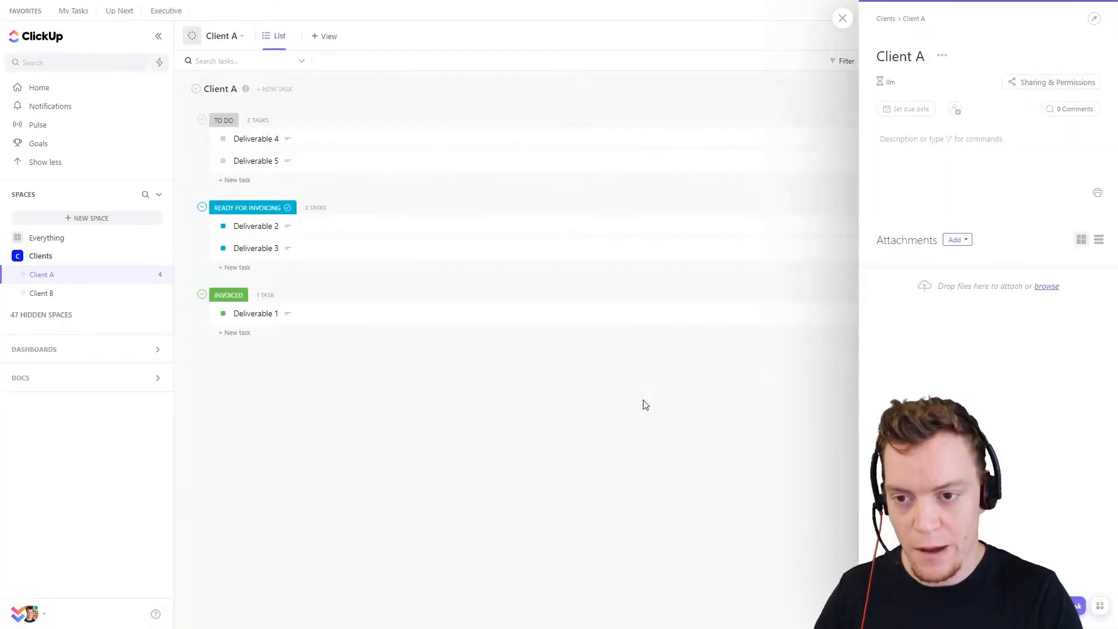
left_click(842, 18)
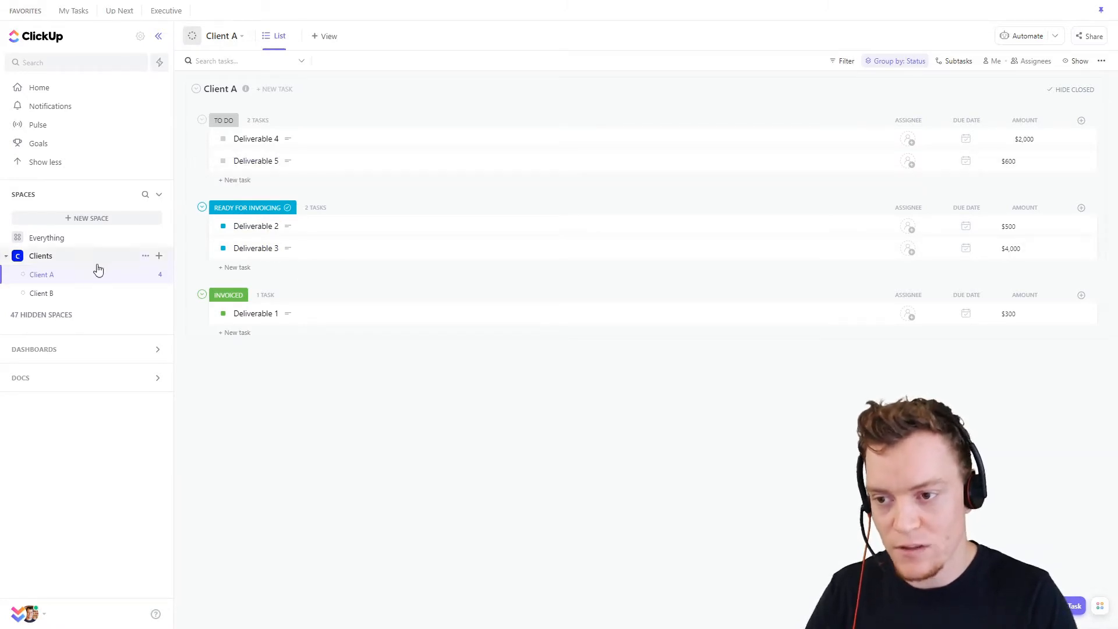
Try a purple colour on the Client A list, and clear the list colour again
left_click(24, 275)
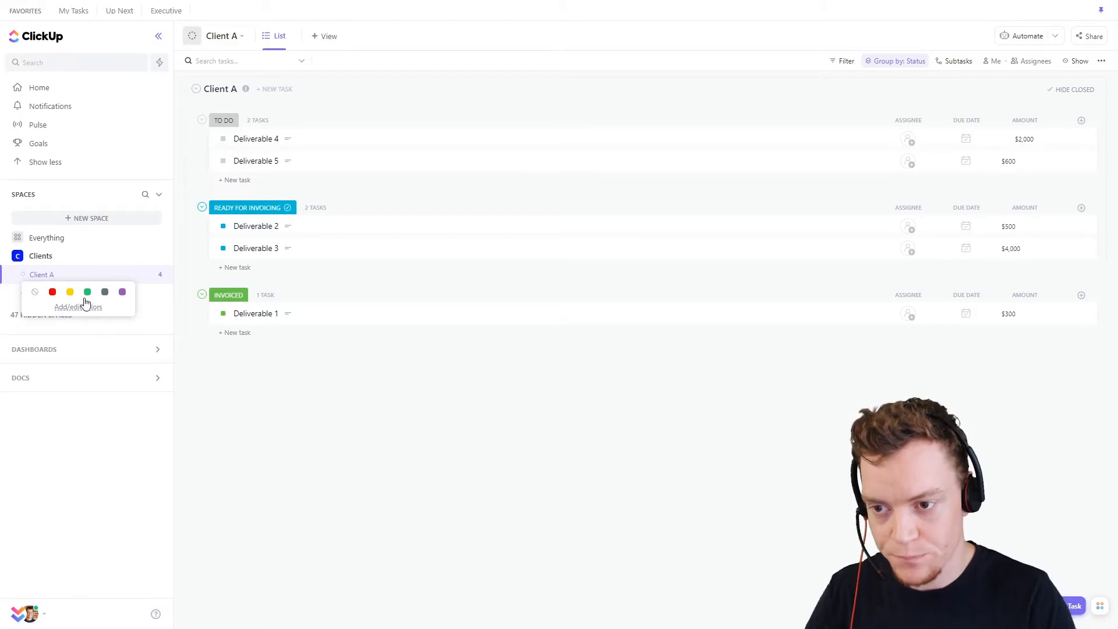
left_click(121, 292)
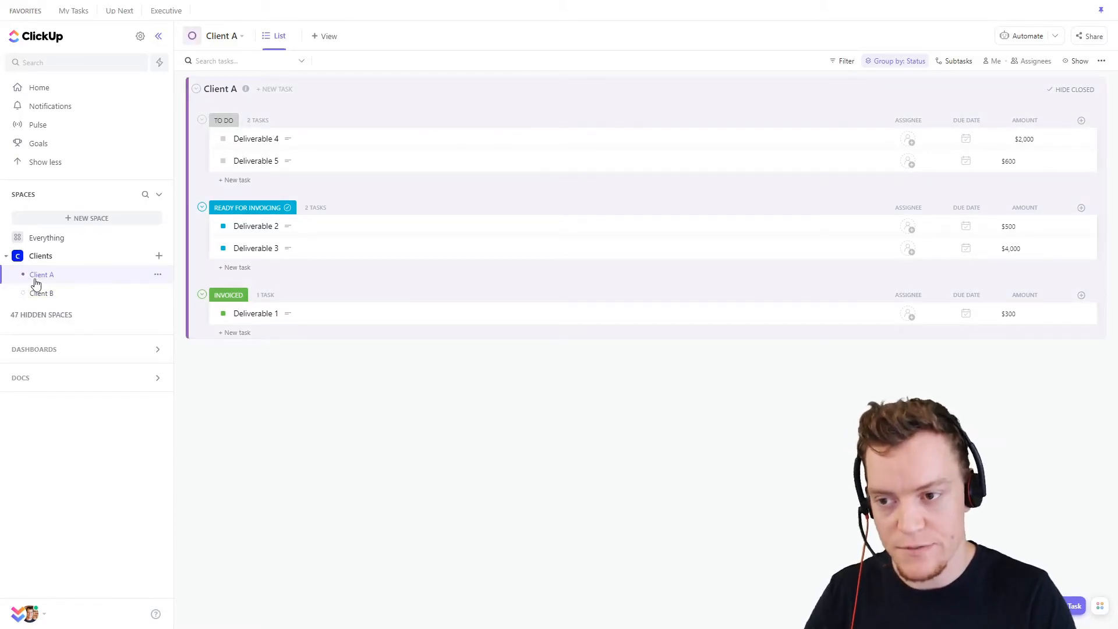
left_click(23, 276)
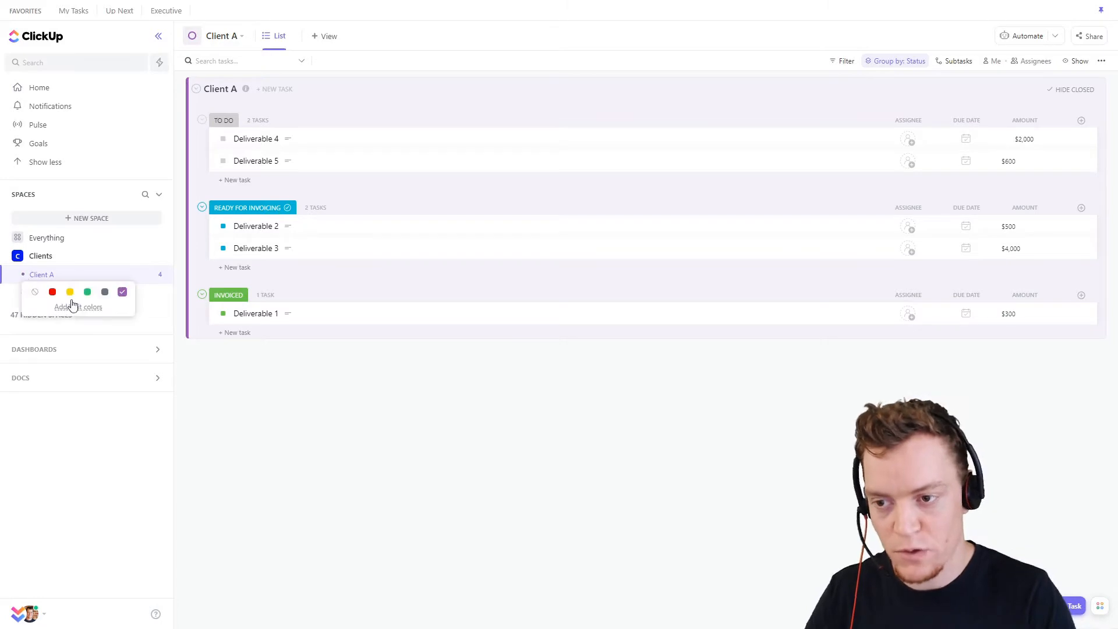
left_click(120, 292)
left_click(22, 276)
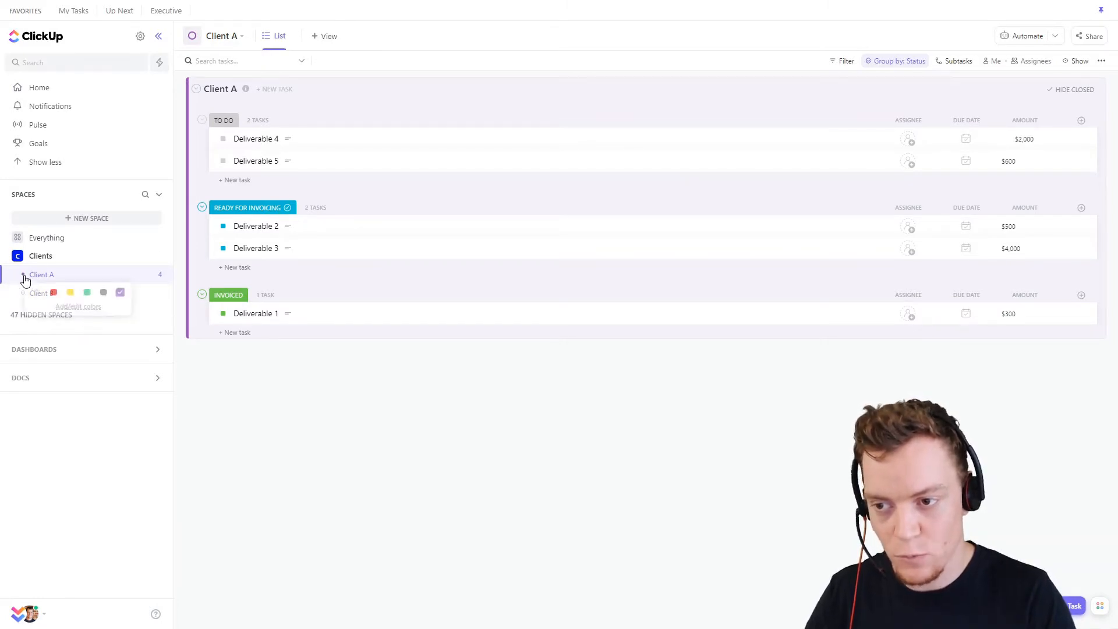
left_click(35, 292)
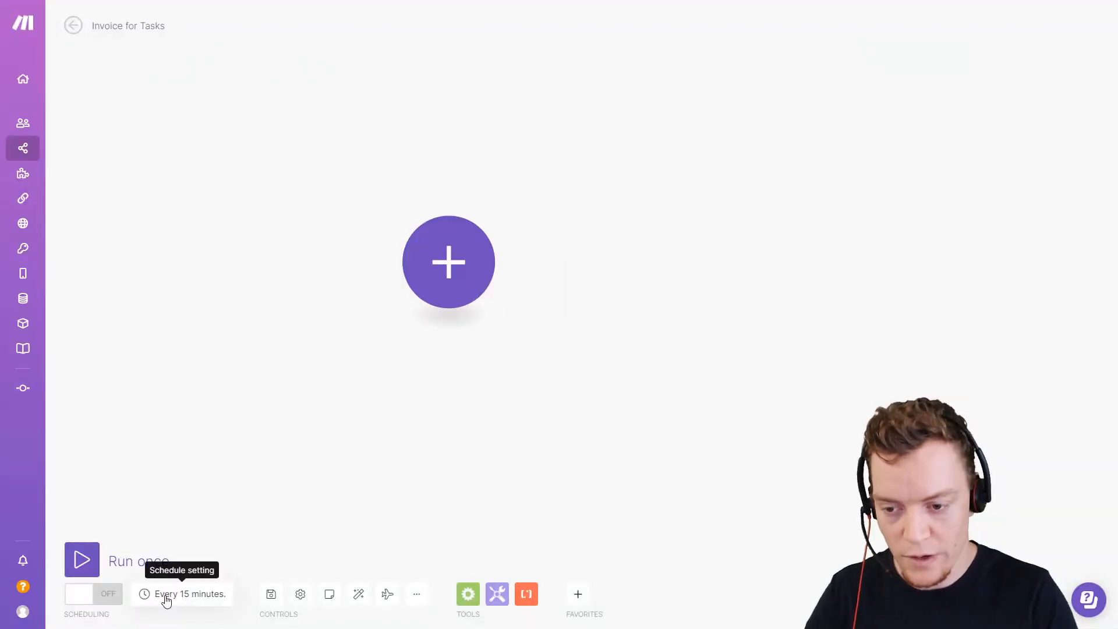
Switch to Make and schedule the Invoice for Tasks scenario by days of the week, on Friday
left_click(169, 594)
left_click(553, 223)
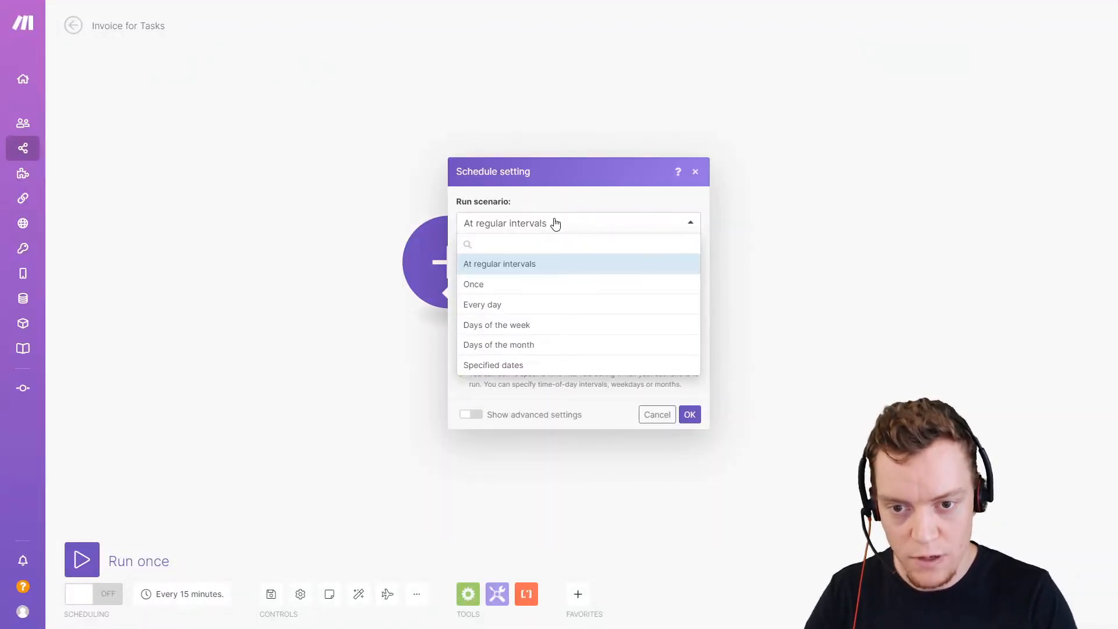
left_click(539, 325)
scroll(497, 322, "down", 2)
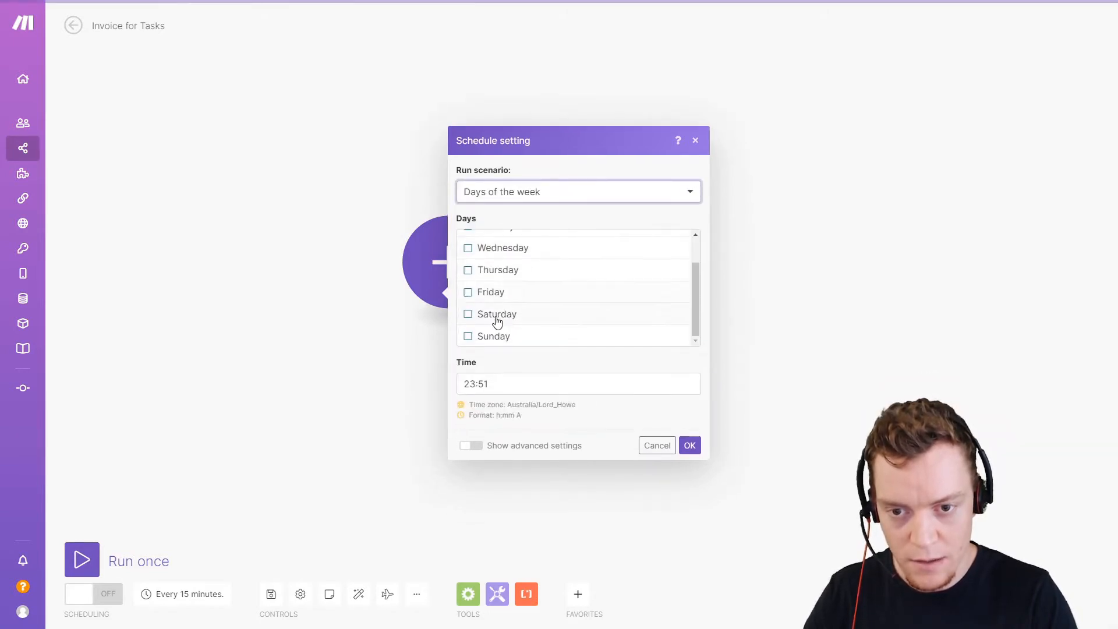
left_click(492, 293)
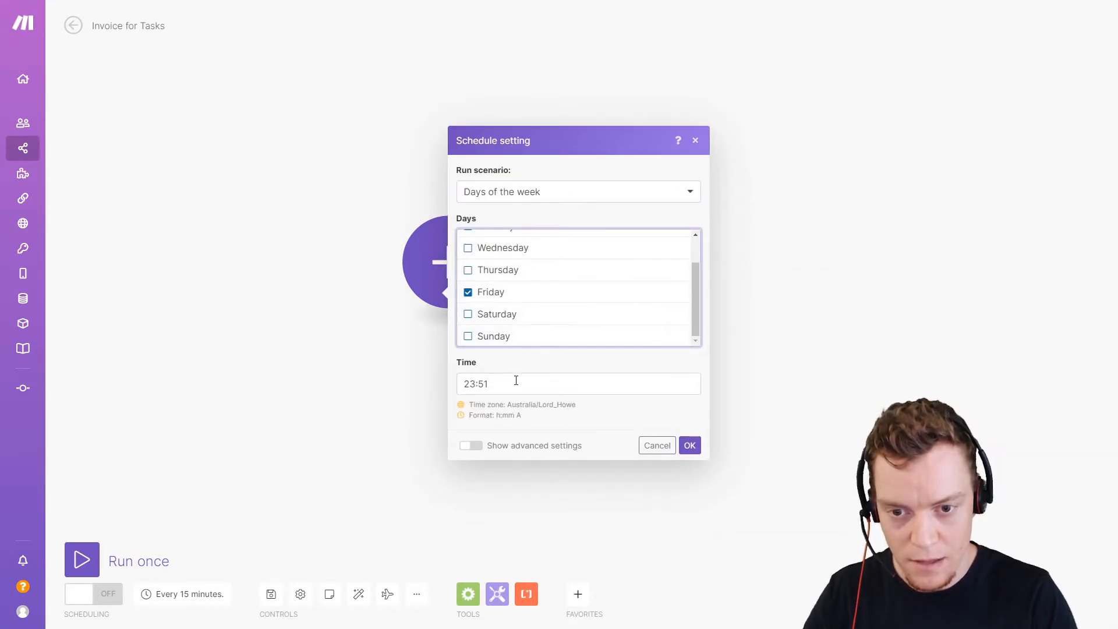
Set the scheduled run time to 5:00 PM and apply the schedule
left_click(549, 387)
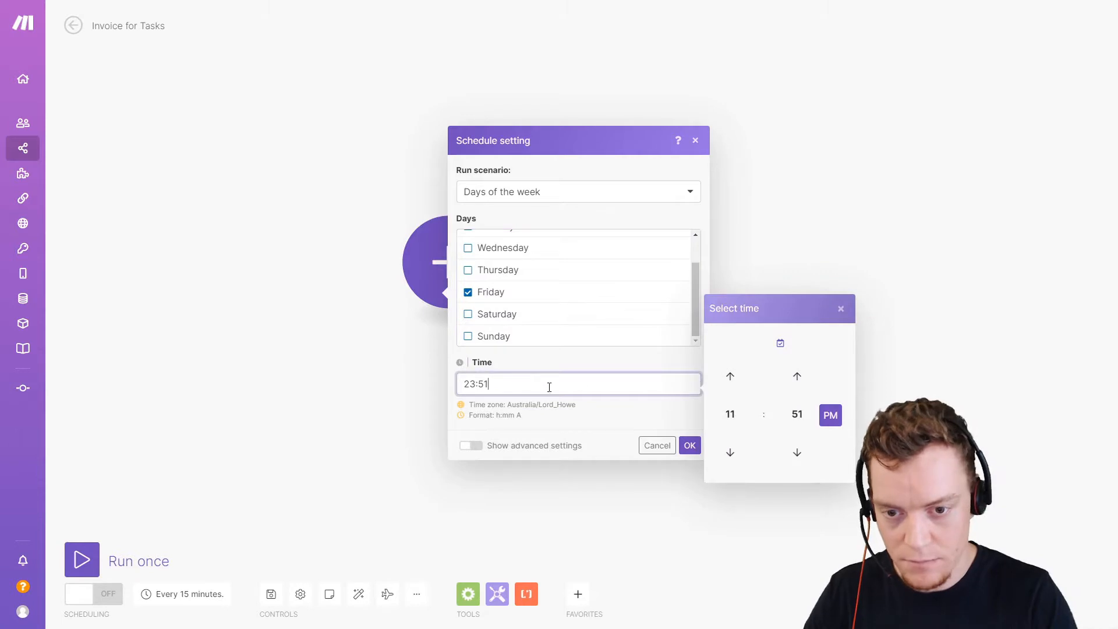
left_click(733, 385)
left_click(734, 385)
left_click(733, 385)
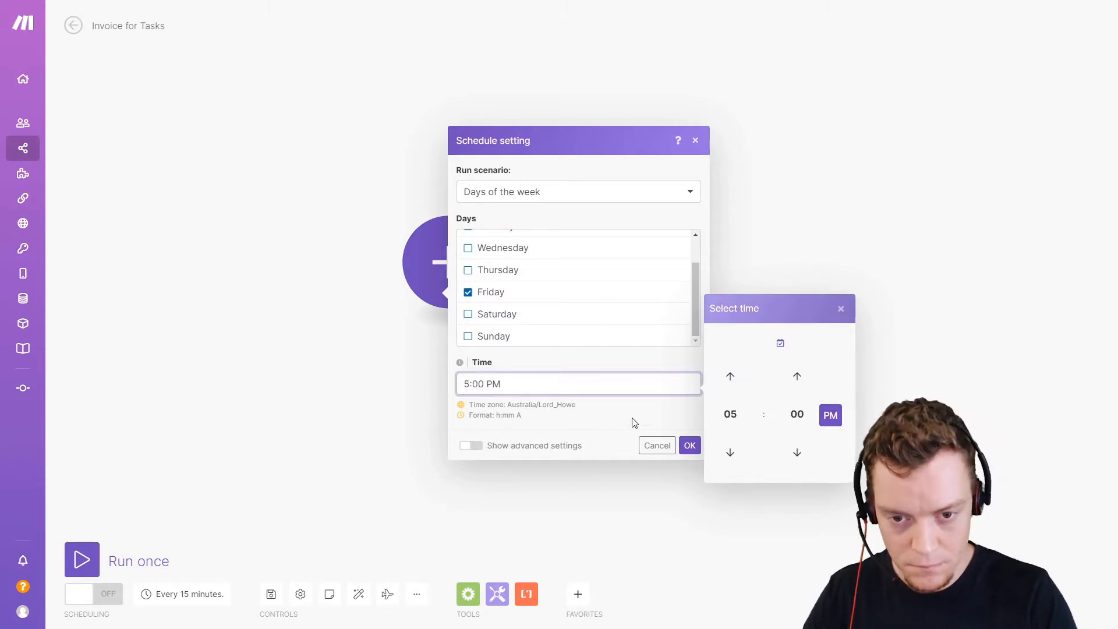
left_click(632, 419)
left_click(687, 446)
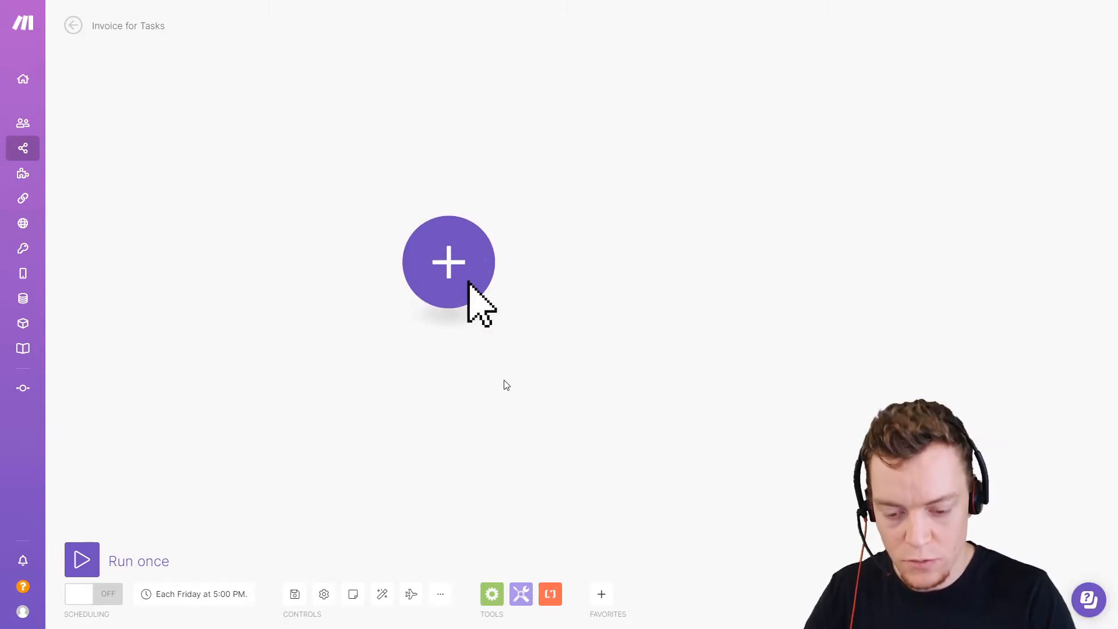
Add a ClickUp List All Lists module to the scenario as its first module
left_click(601, 594)
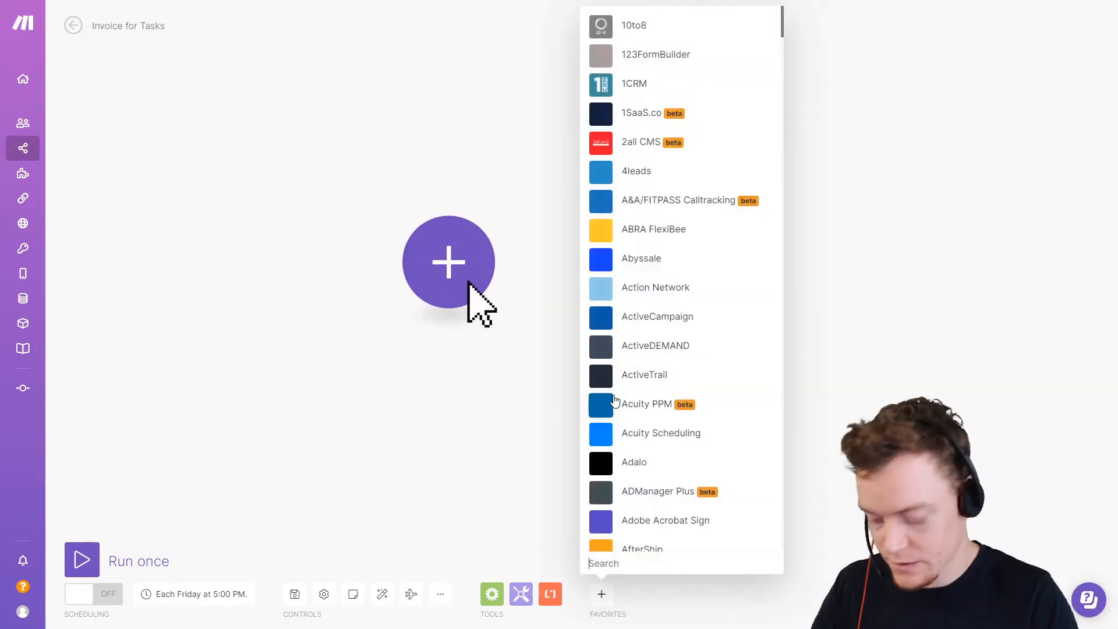
type("click")
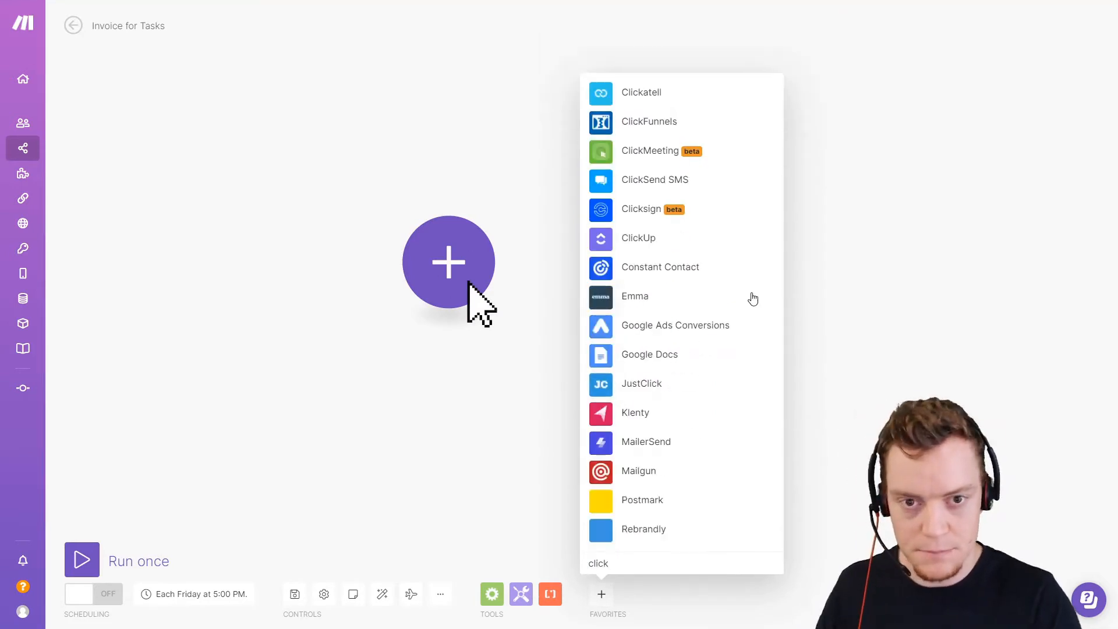
left_click(727, 239)
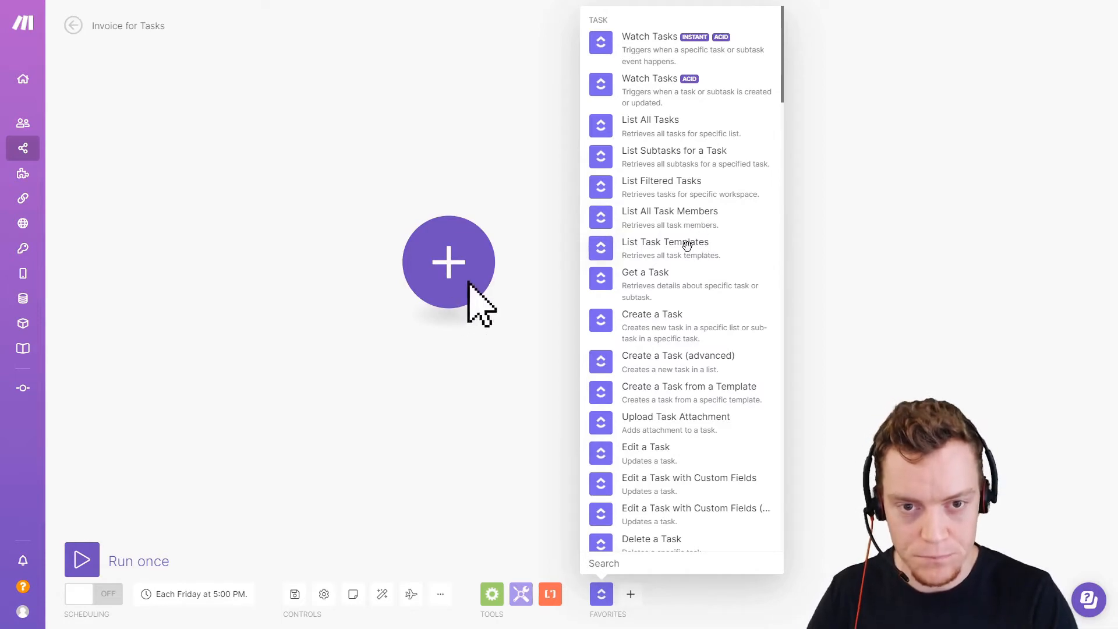
scroll(687, 245, "down", 8)
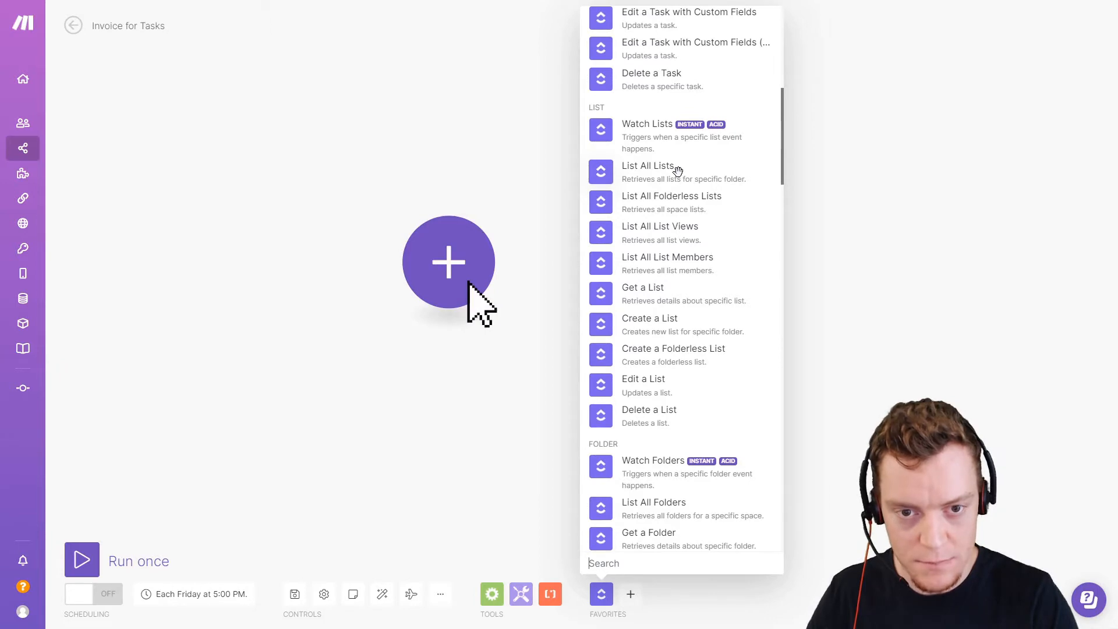
left_click(675, 169)
Set the List All Lists module to Select mode, with workspace ClickUp Courses and space Clients
left_click(637, 236)
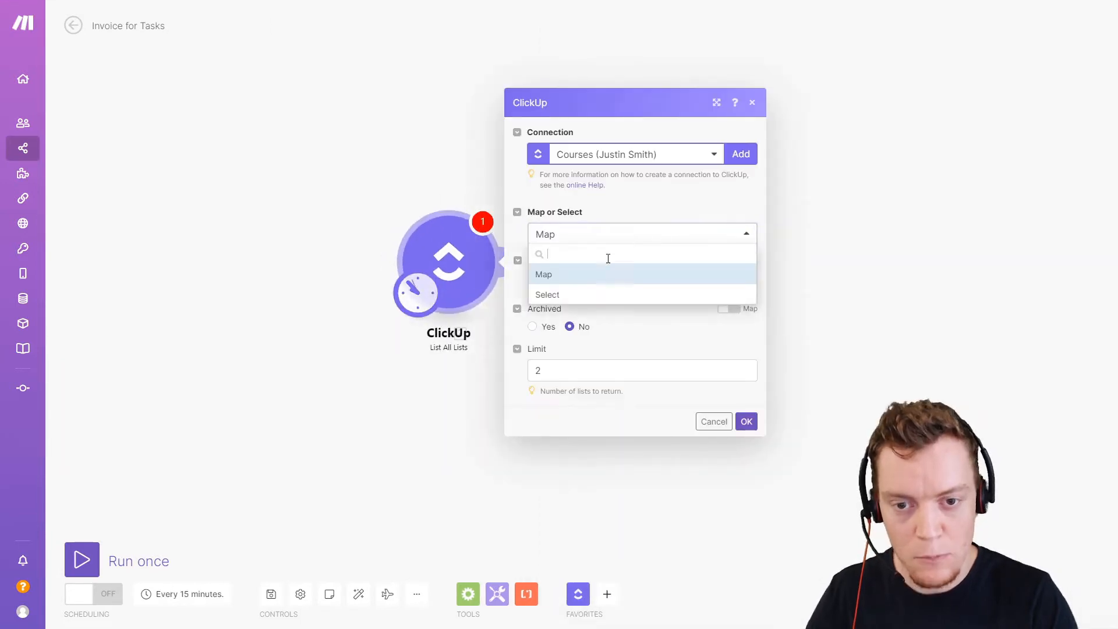
left_click(578, 294)
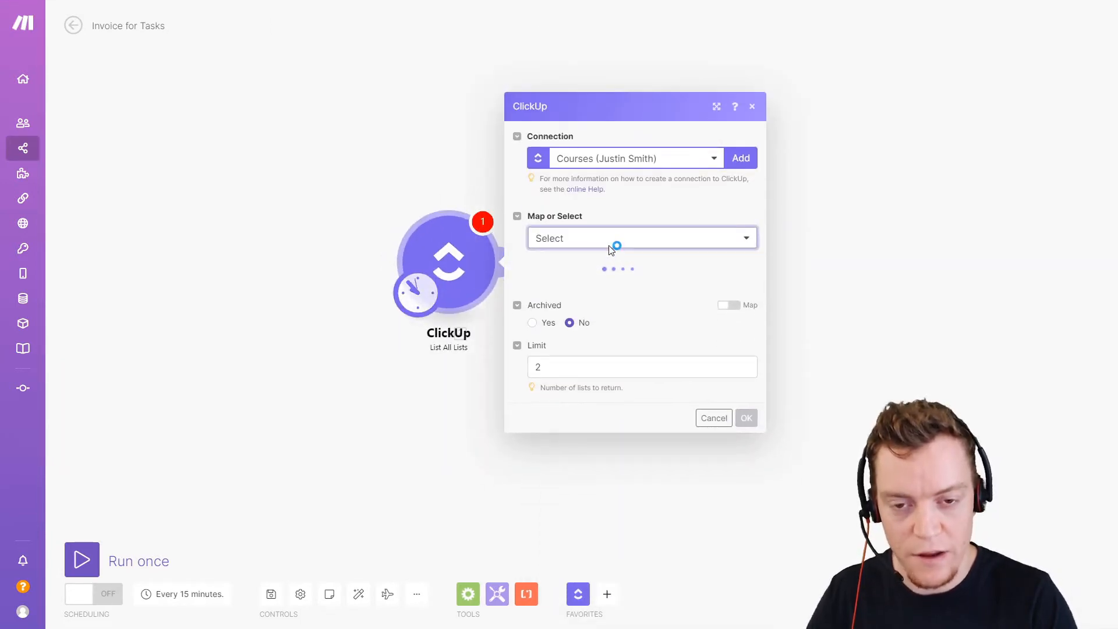
left_click(607, 288)
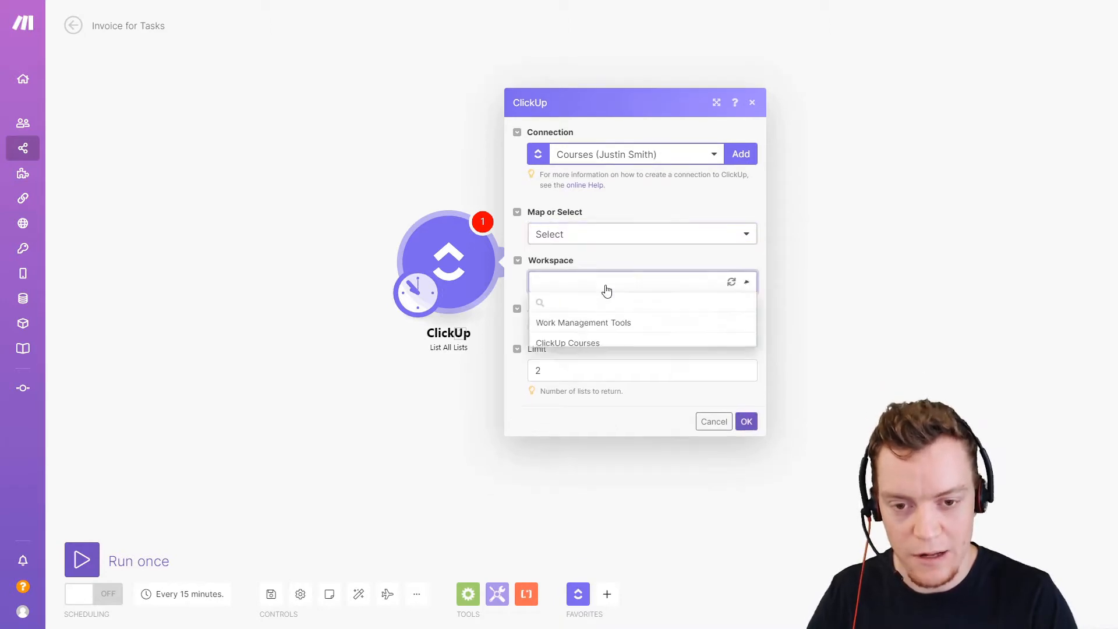
left_click(600, 342)
left_click(678, 327)
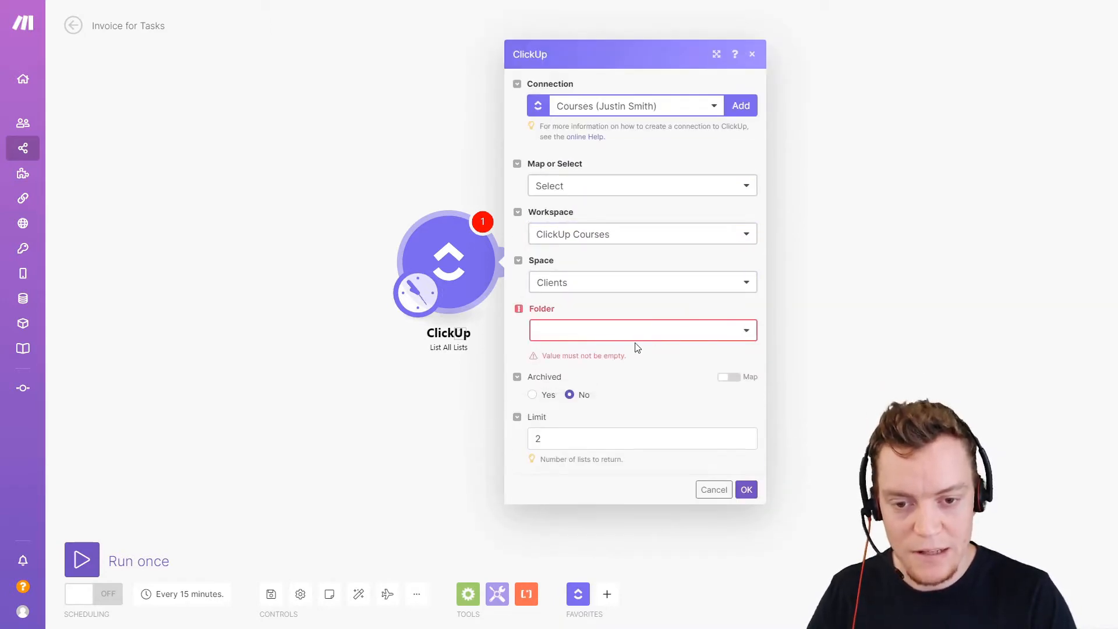
left_click_drag(623, 355, 588, 365)
left_click(588, 365)
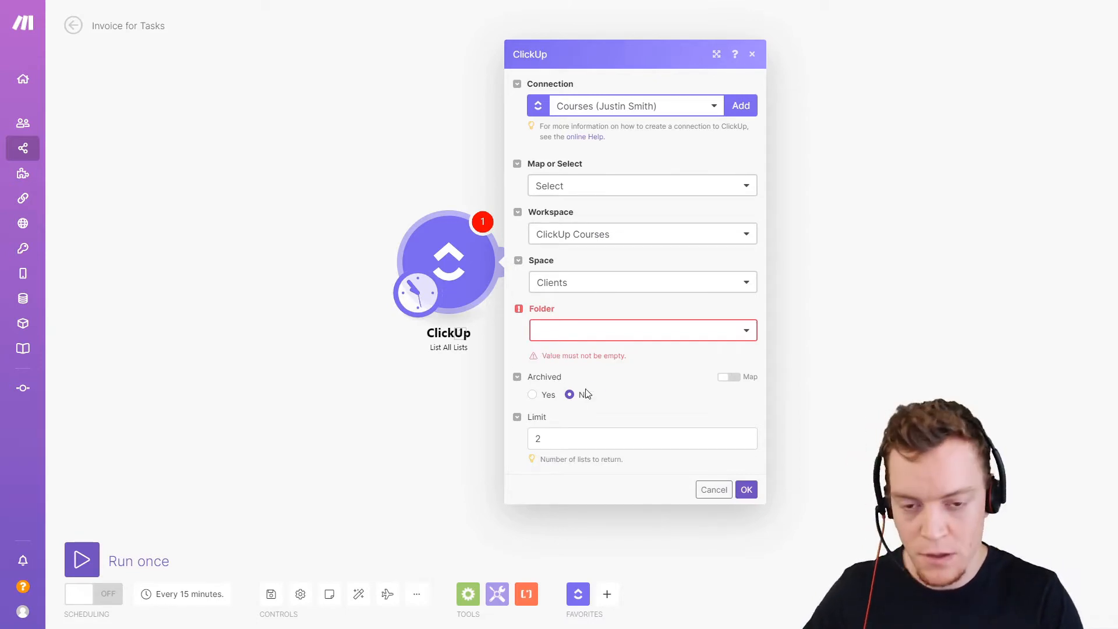
Switch to ClickUp, create a folder named Clients in the Clients space, and move the client lists into it
key("ctrl+Tab")
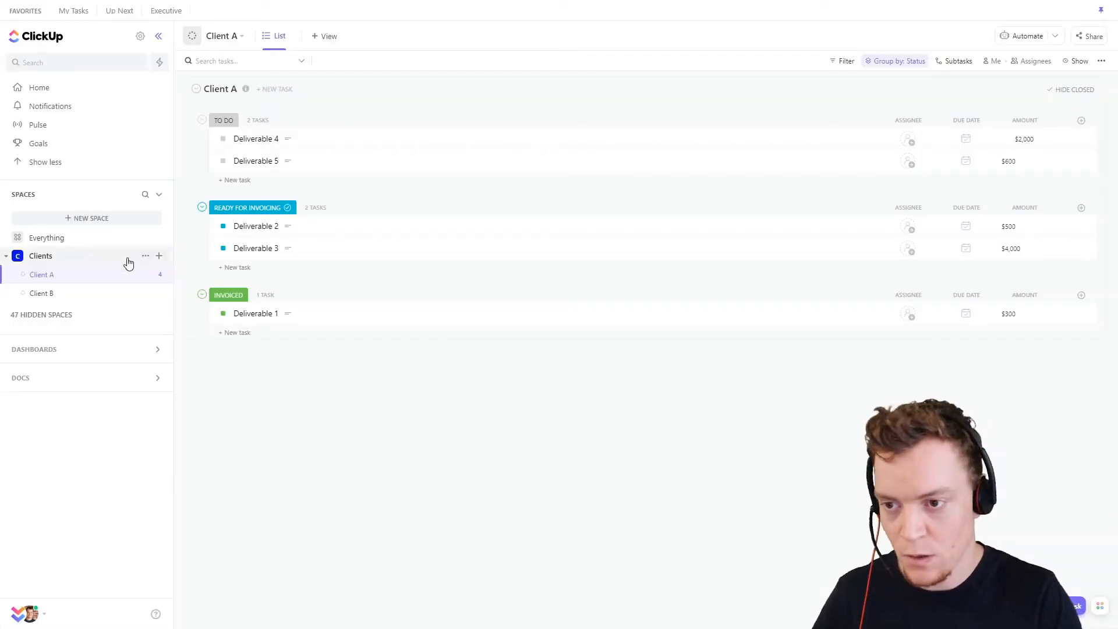
left_click(158, 256)
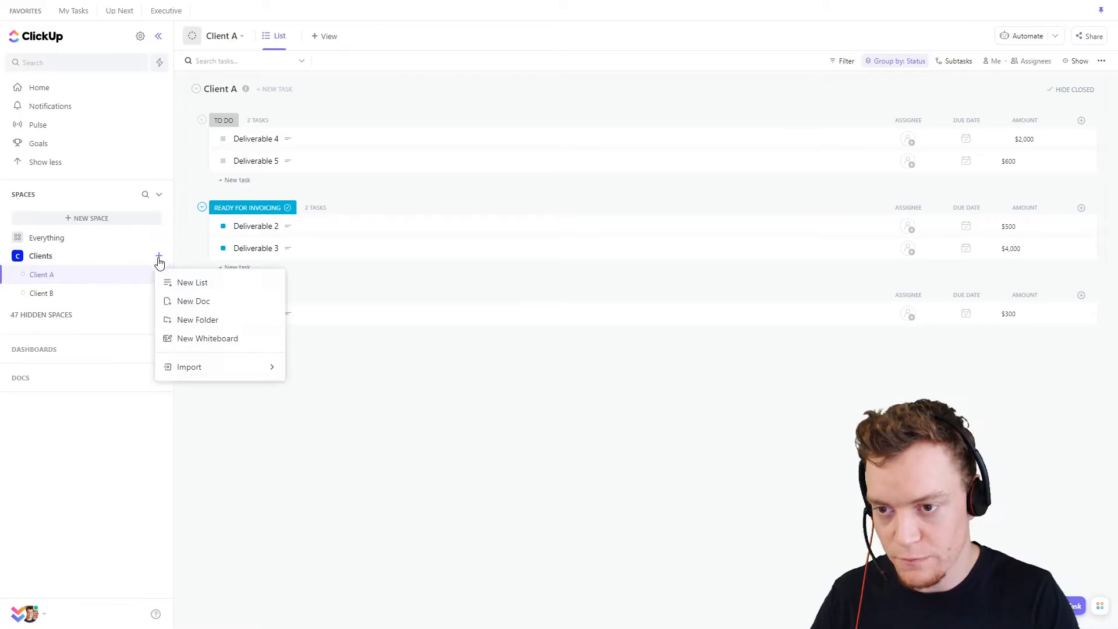
left_click(224, 319)
type("C")
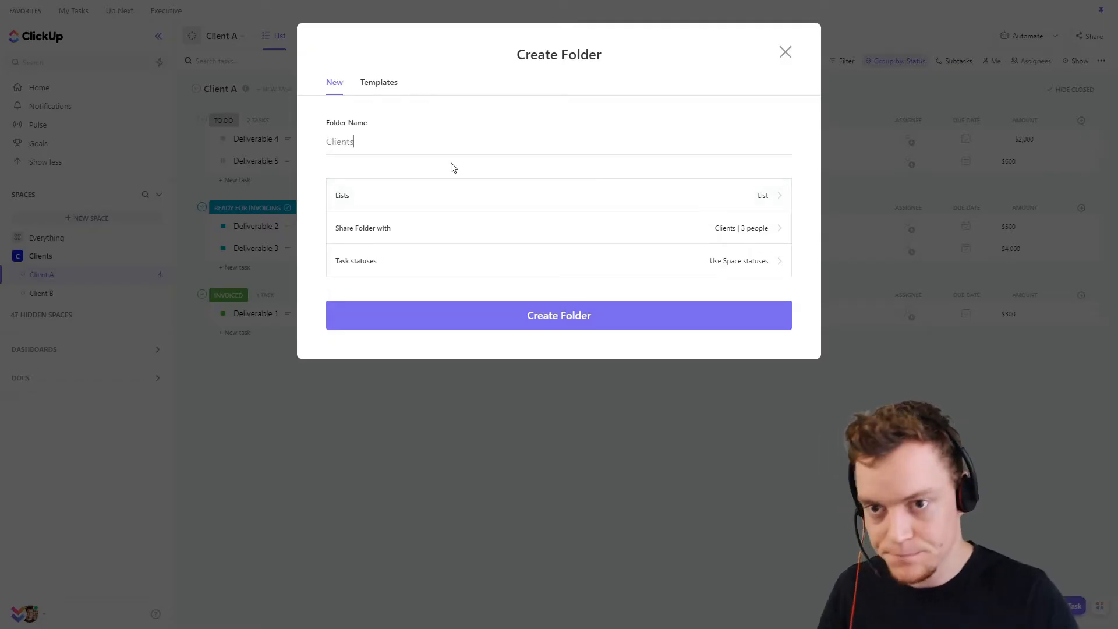
type("lients")
left_click(741, 319)
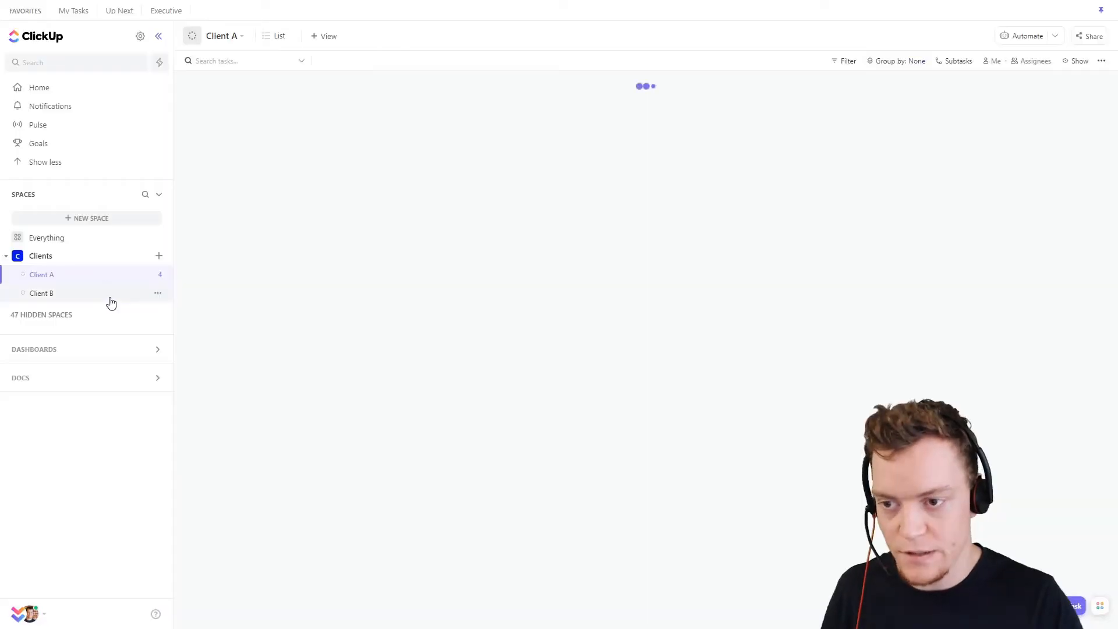
mouse_move(48, 313)
left_mouse_down()
mouse_move(78, 284)
mouse_move(68, 309)
mouse_move(78, 314)
mouse_move(43, 315)
mouse_move(68, 297)
mouse_move(56, 309)
left_mouse_up()
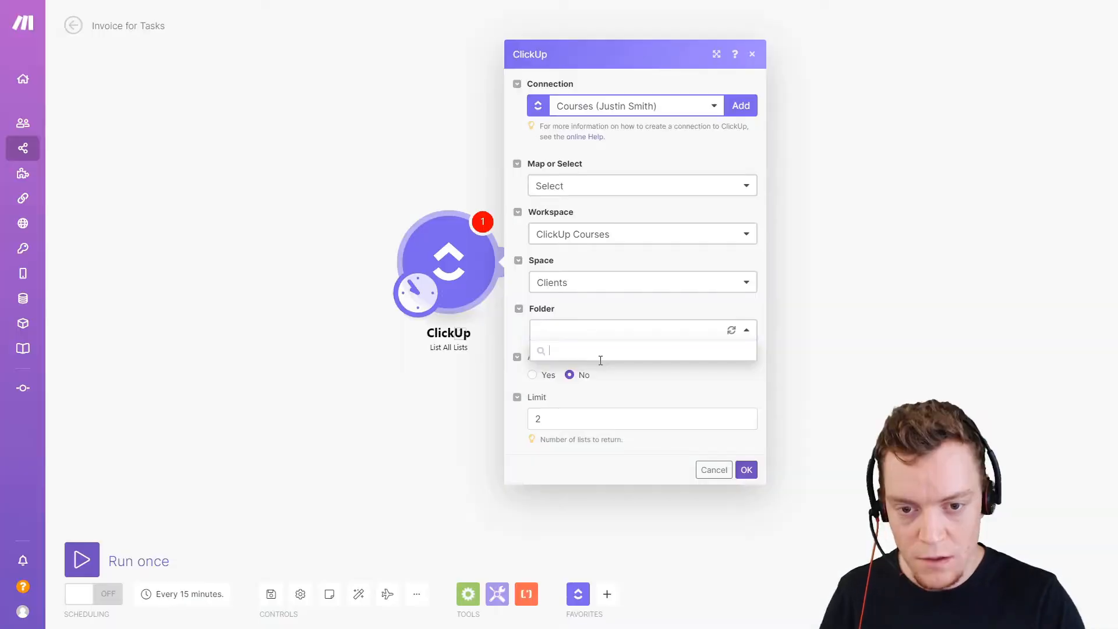
Return to Make, refresh the module's folder choices and select the Clients folder
left_click(725, 331)
left_click(731, 330)
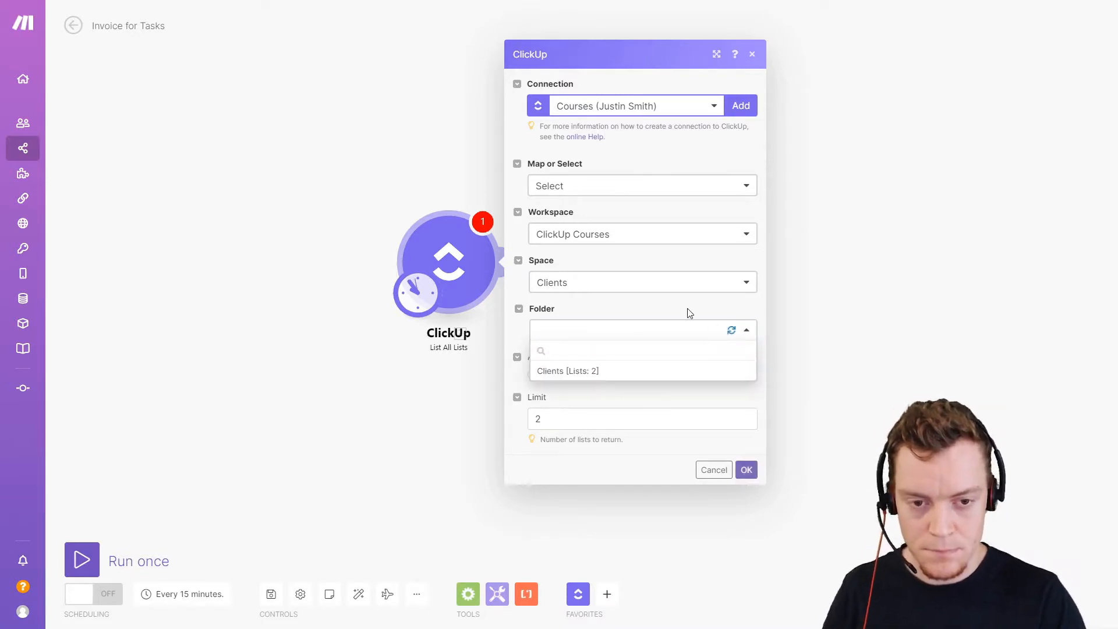
left_click(590, 372)
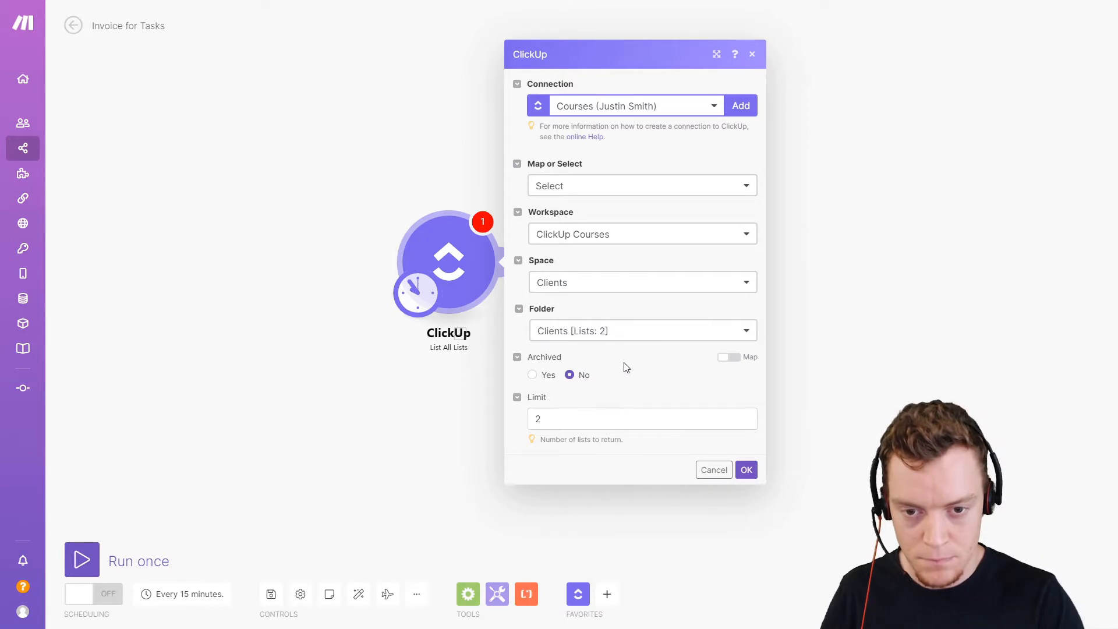
Clear the limit on the number of lists returned and save the List All Lists module settings
left_click(659, 422)
key("BackSpace")
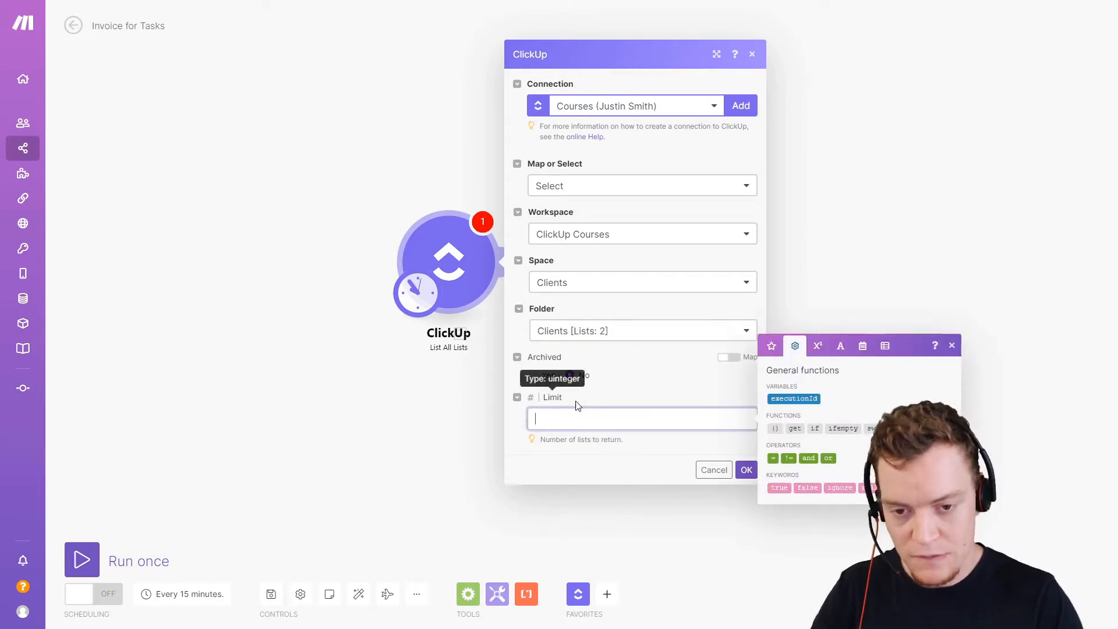
left_click(640, 453)
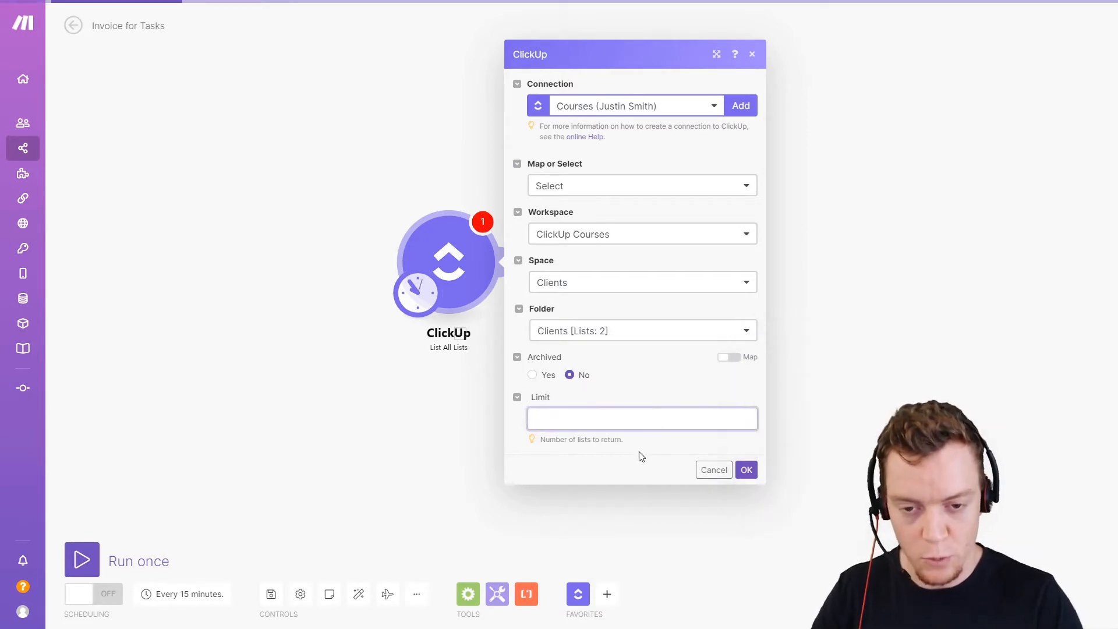
left_click(746, 470)
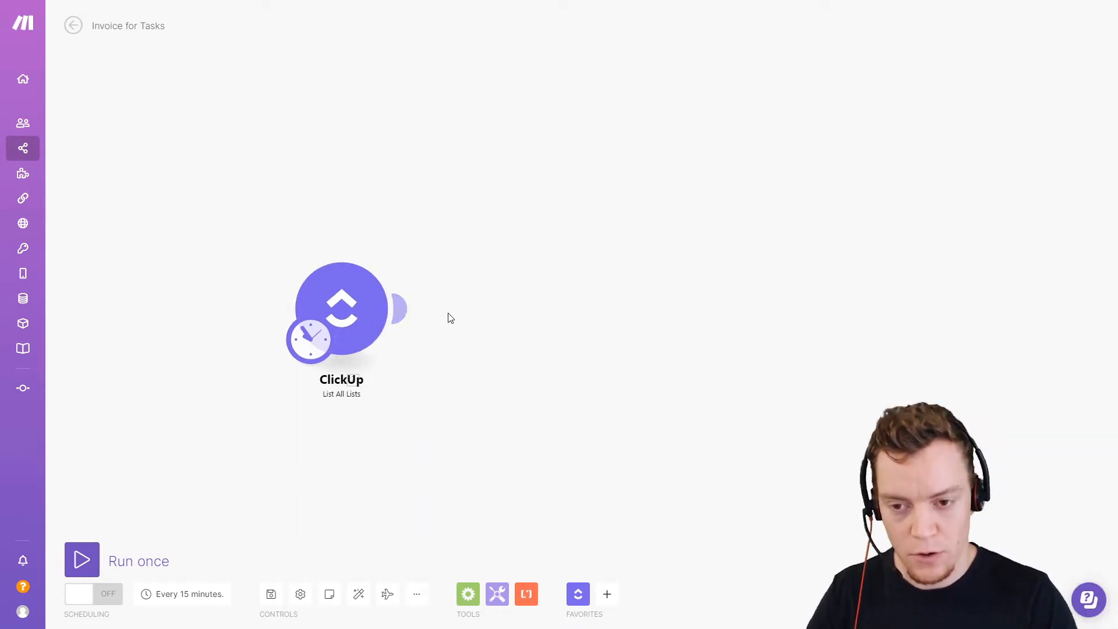
Add a ClickUp List Filtered Tasks module after it, with workspace ClickUp Courses and the Clients space selected
left_click(579, 589)
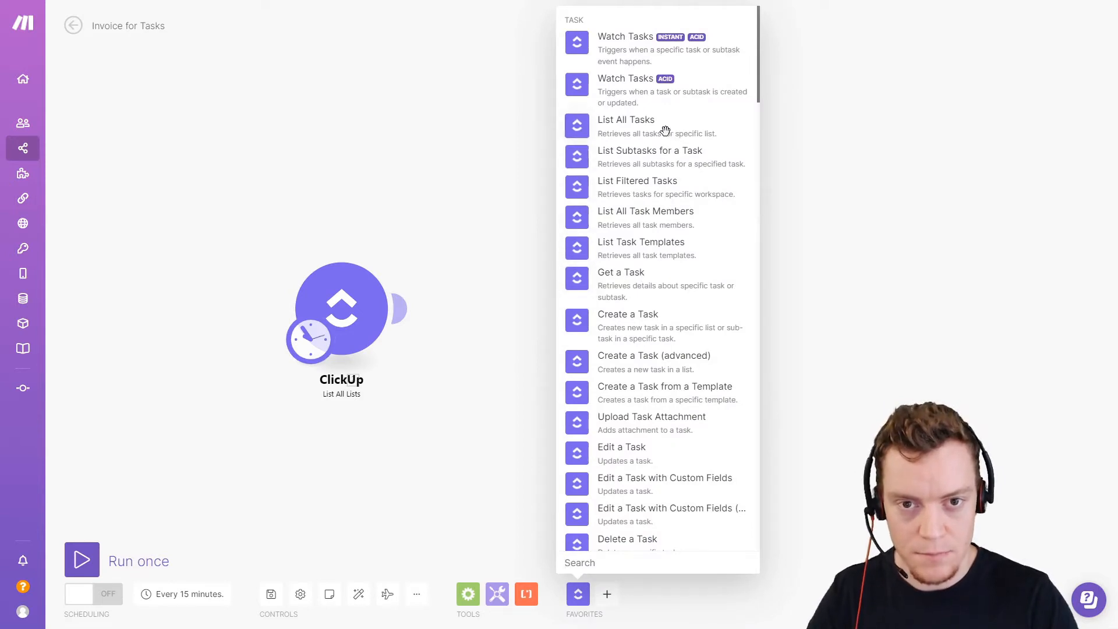
left_click(640, 187)
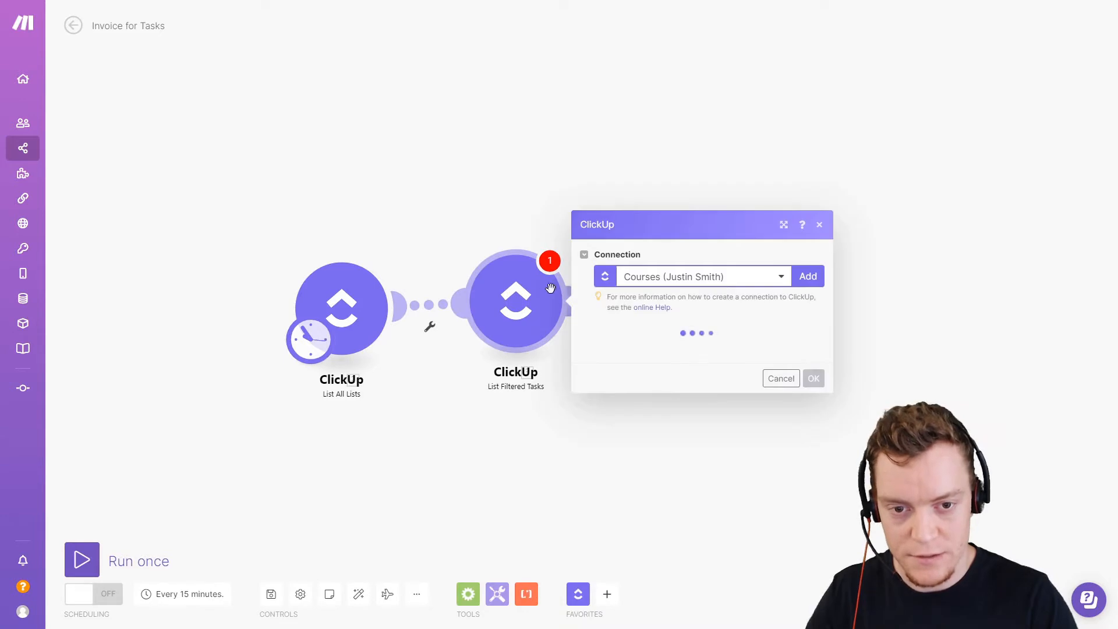
left_click(651, 152)
left_click(637, 212)
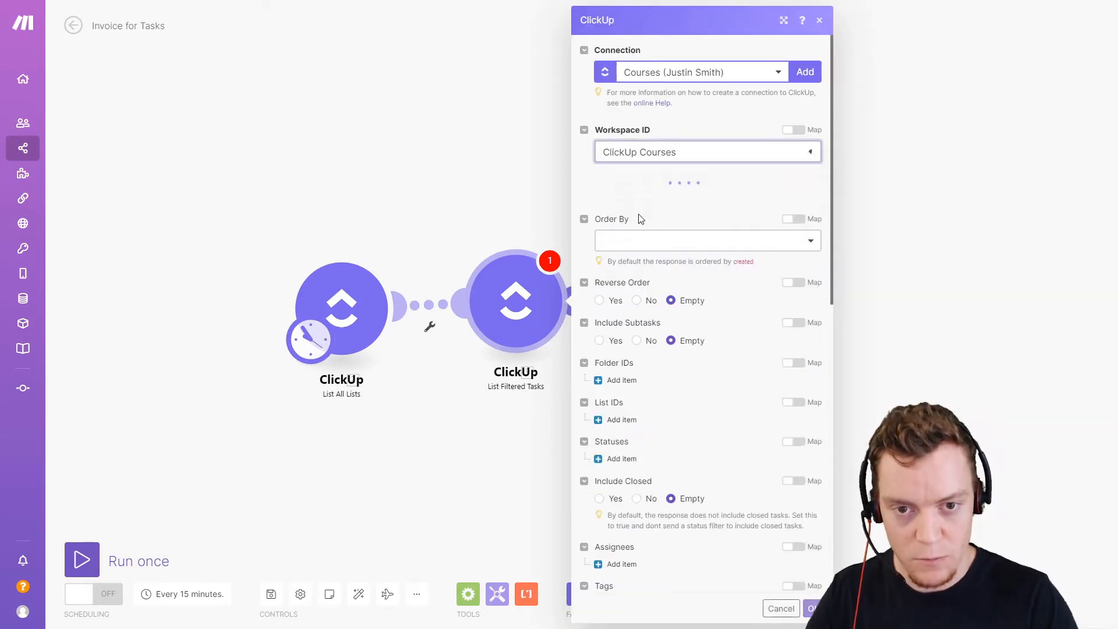
scroll(693, 236, "down", 5)
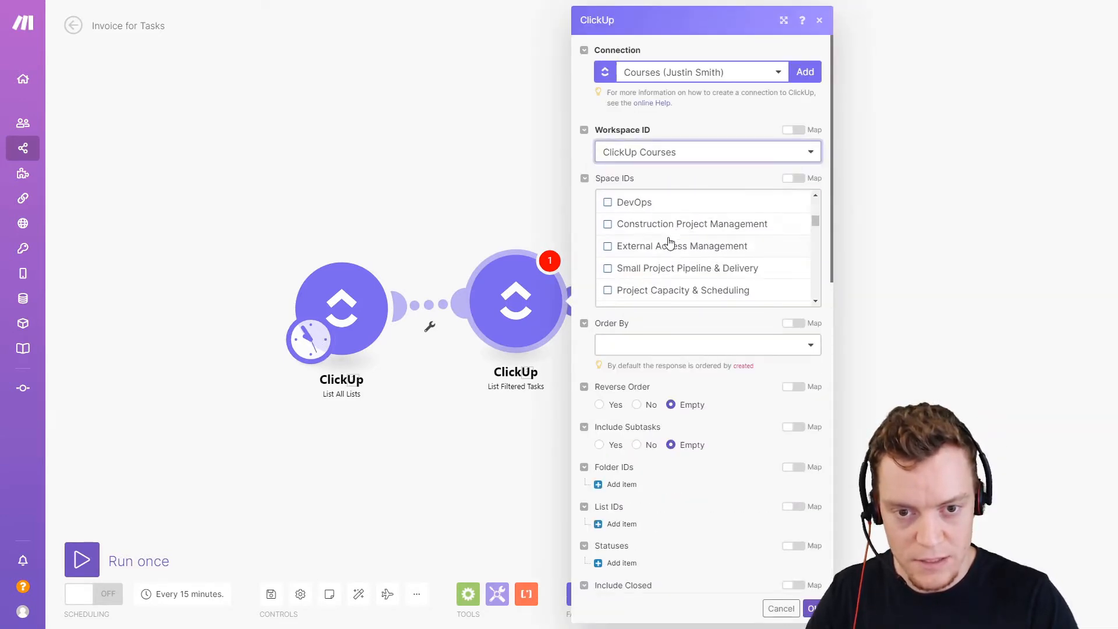
scroll(678, 247, "up", 5)
scroll(670, 239, "up", 1)
left_click(638, 201)
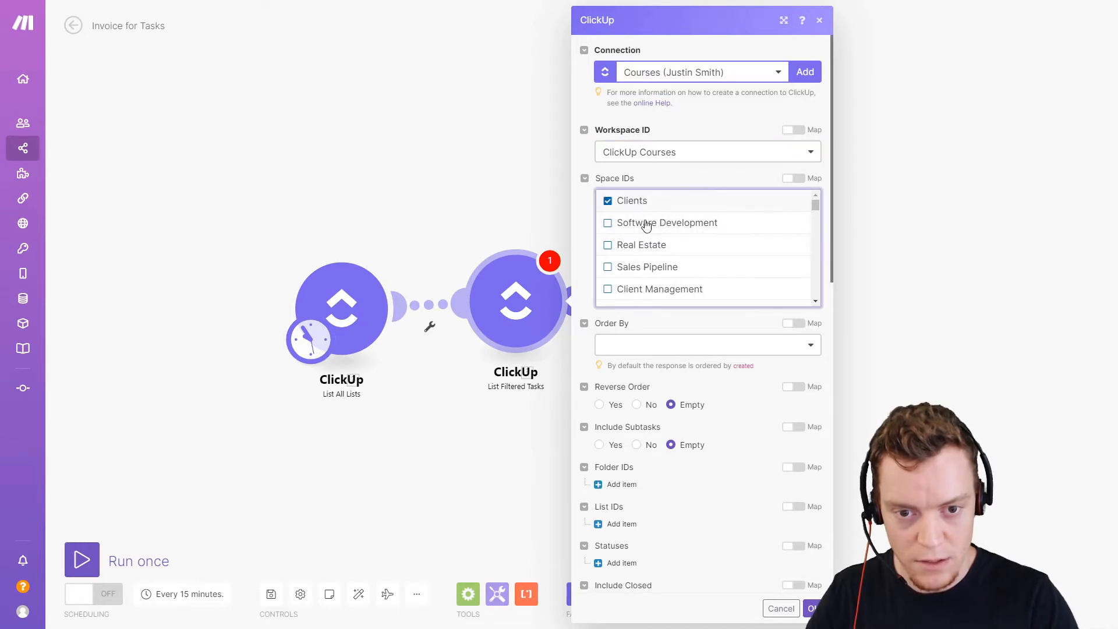
Add a list ID filter to the List Filtered Tasks module, mapped to List ID from the List All Lists module
scroll(667, 323, "down", 4)
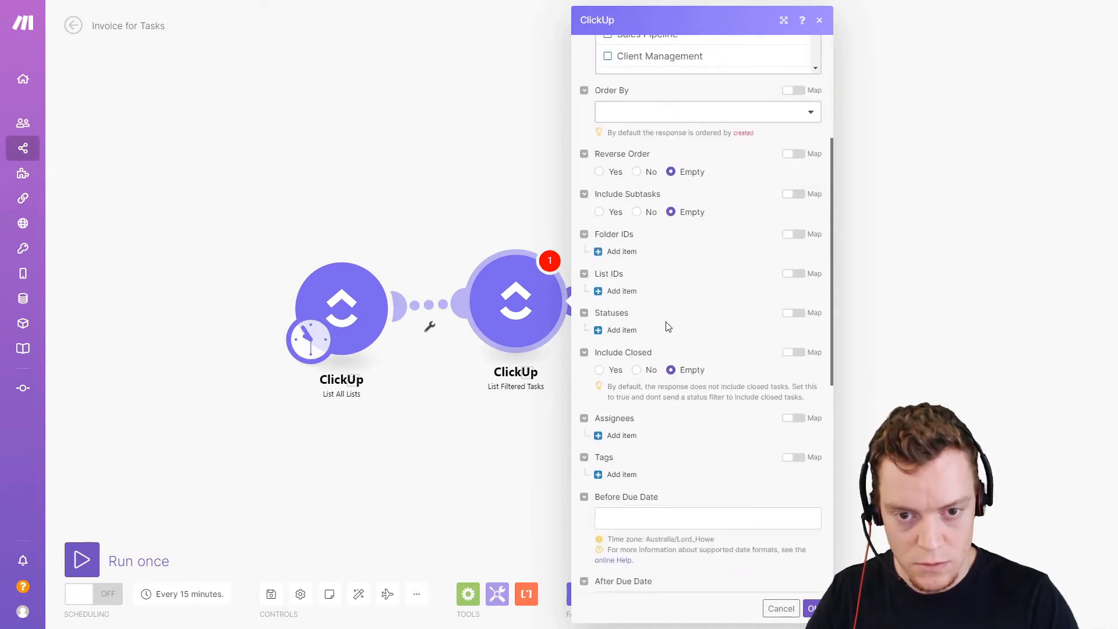
left_click(603, 291)
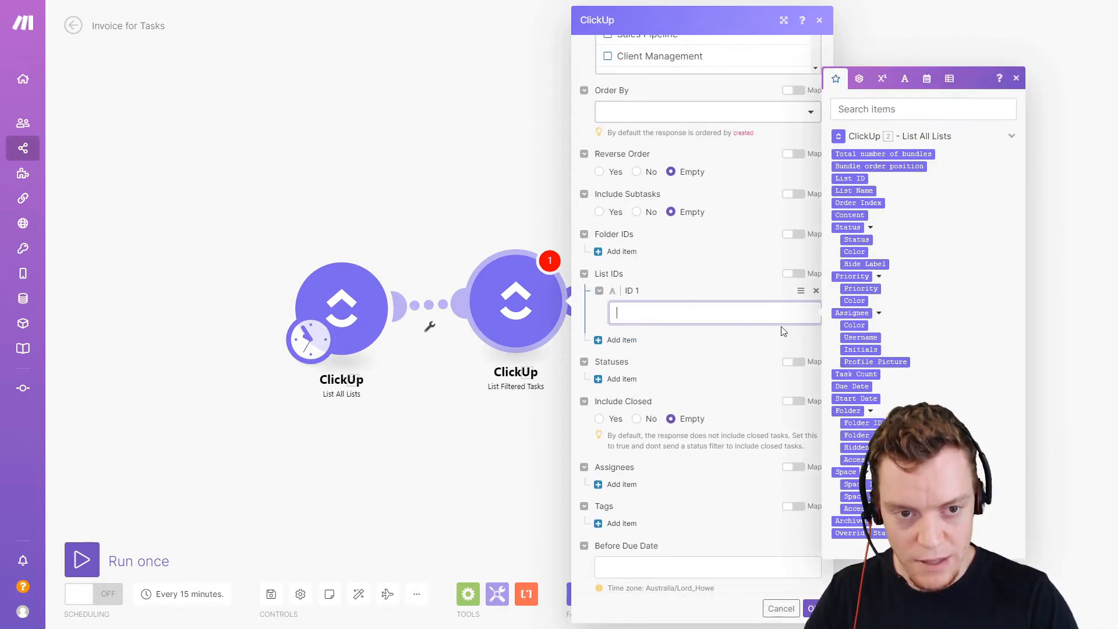
left_click(860, 179)
left_click(721, 280)
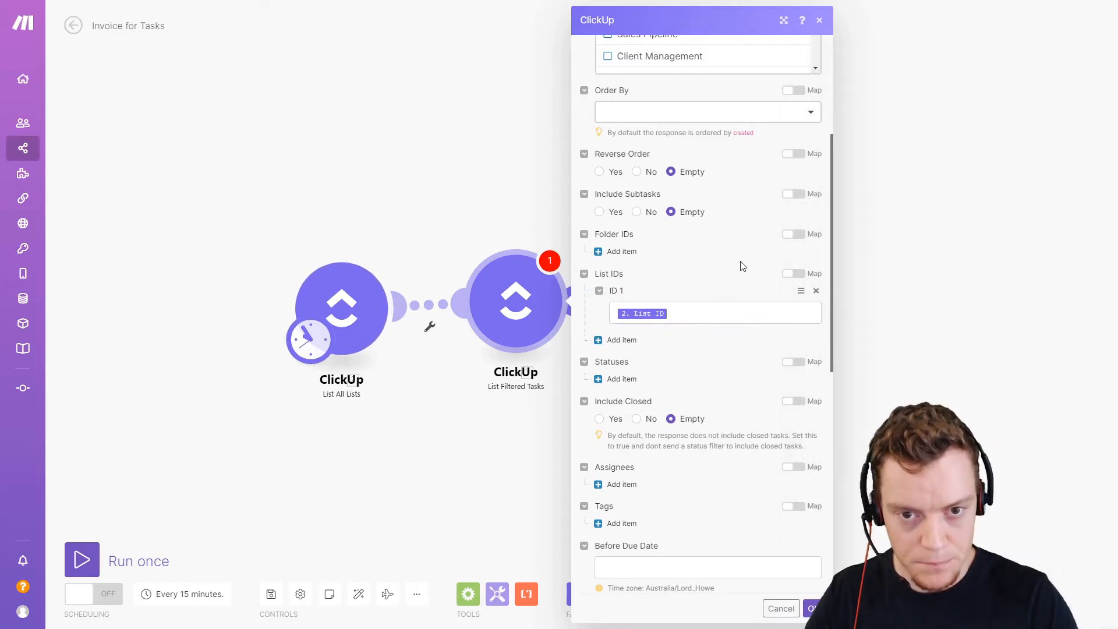
scroll(738, 267, "up", 4)
scroll(670, 297, "down", 1)
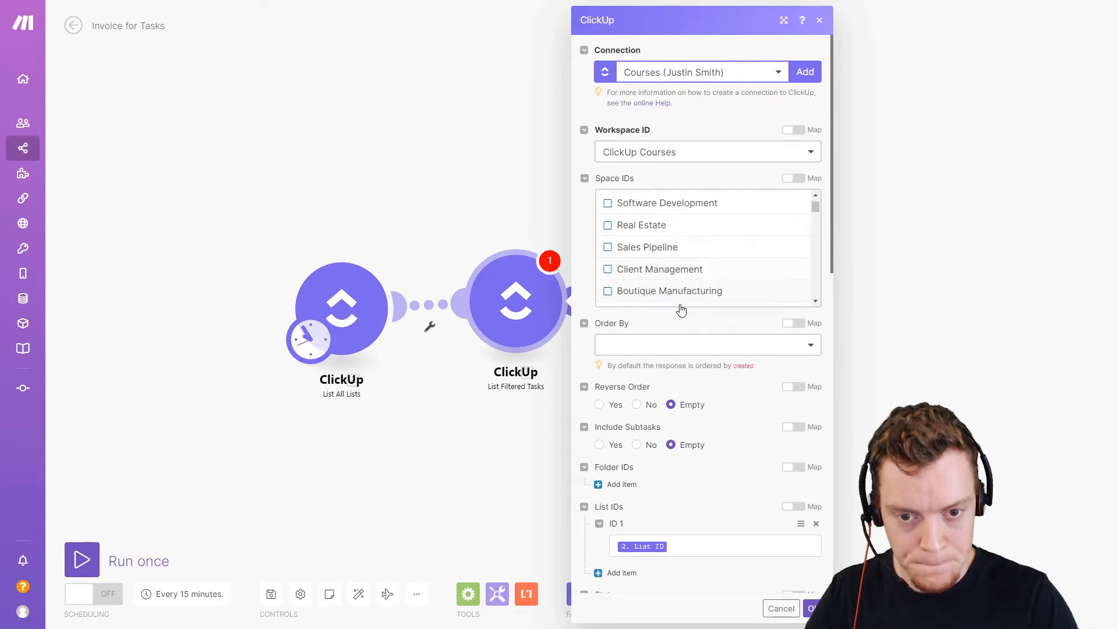
scroll(681, 311, "down", 8)
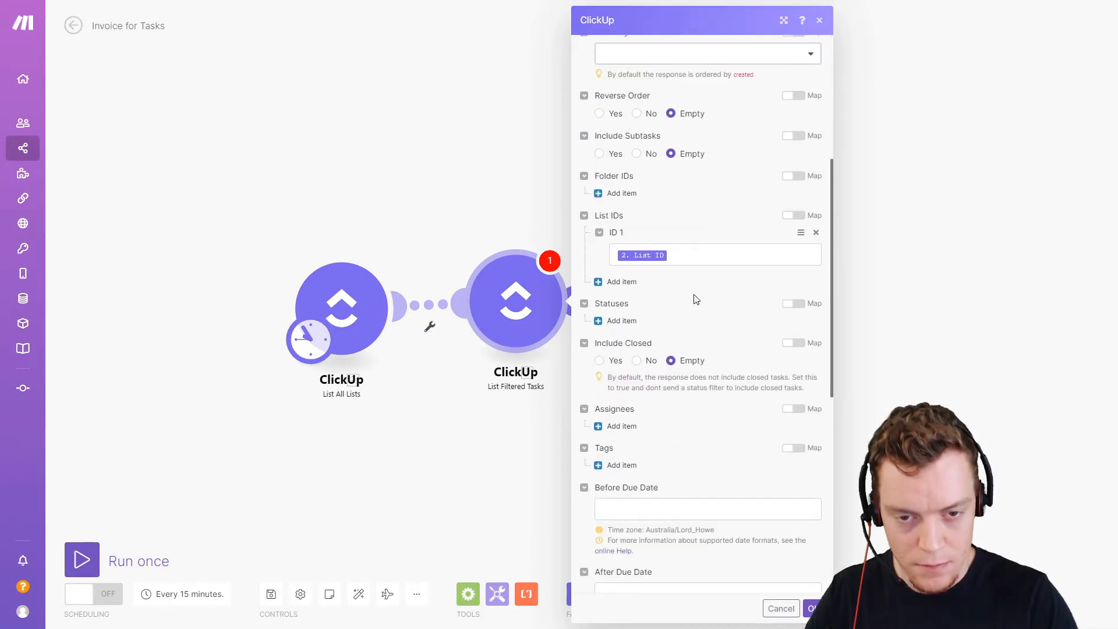
Check the invoicing status name in ClickUp and add a status filter "ready for invoicing" to the Make module
scroll(670, 294, "down", 1)
left_click(621, 262)
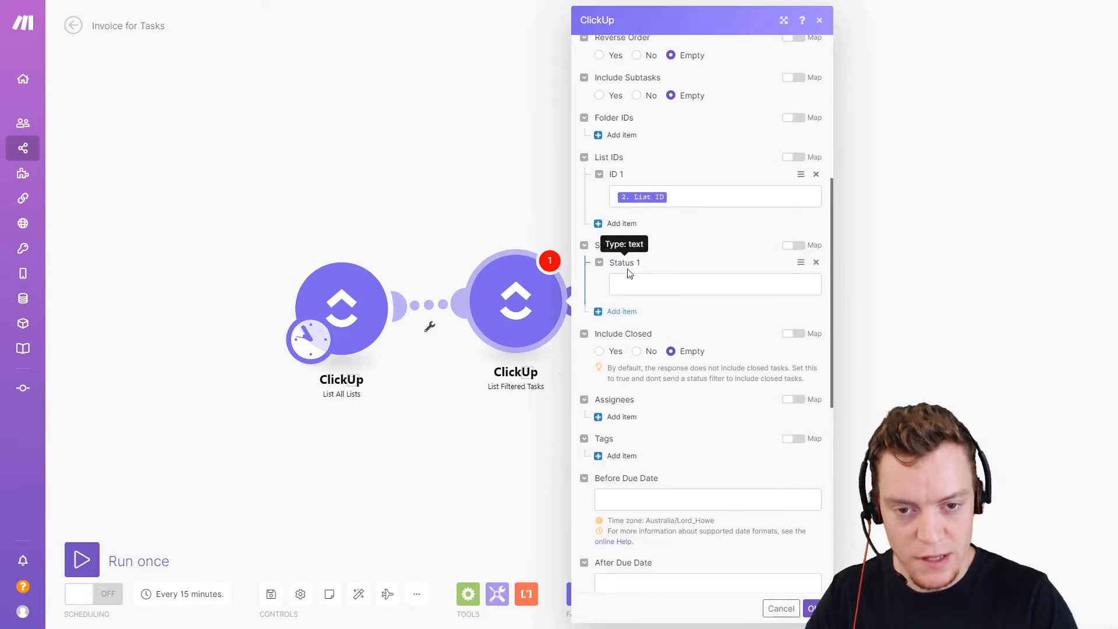
left_click(644, 284)
key("ctrl+Tab")
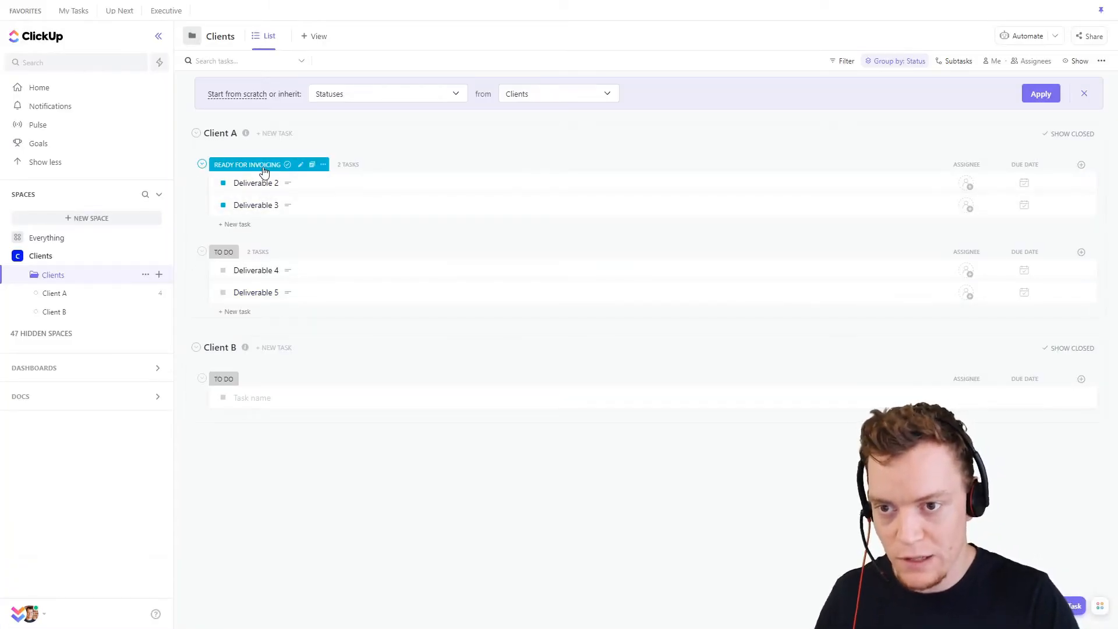
key("ctrl+Tab")
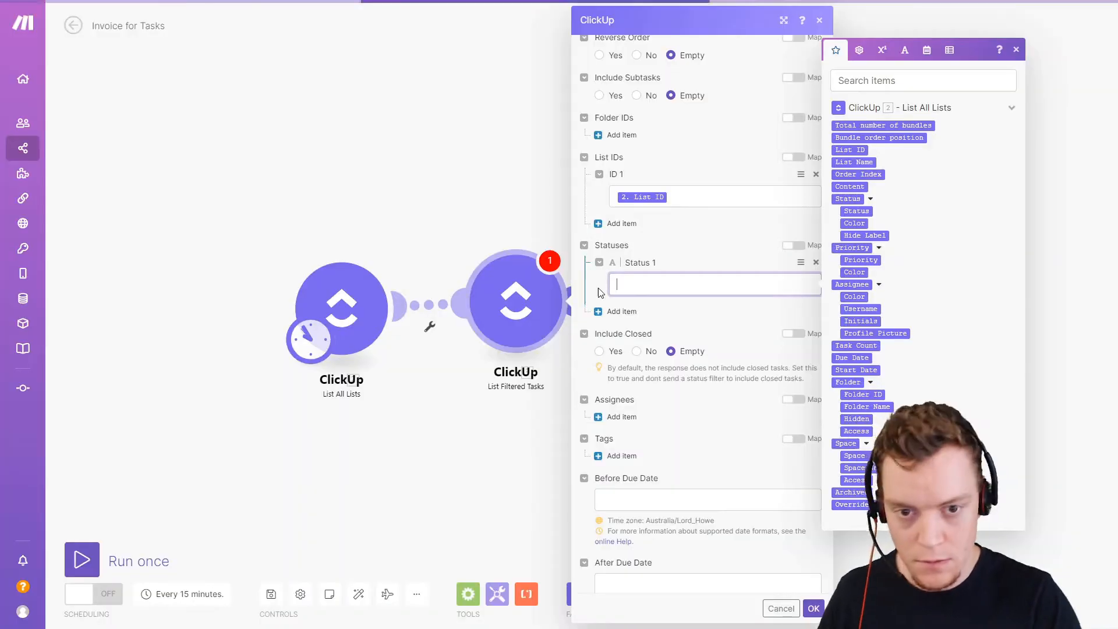
type("ready for invo")
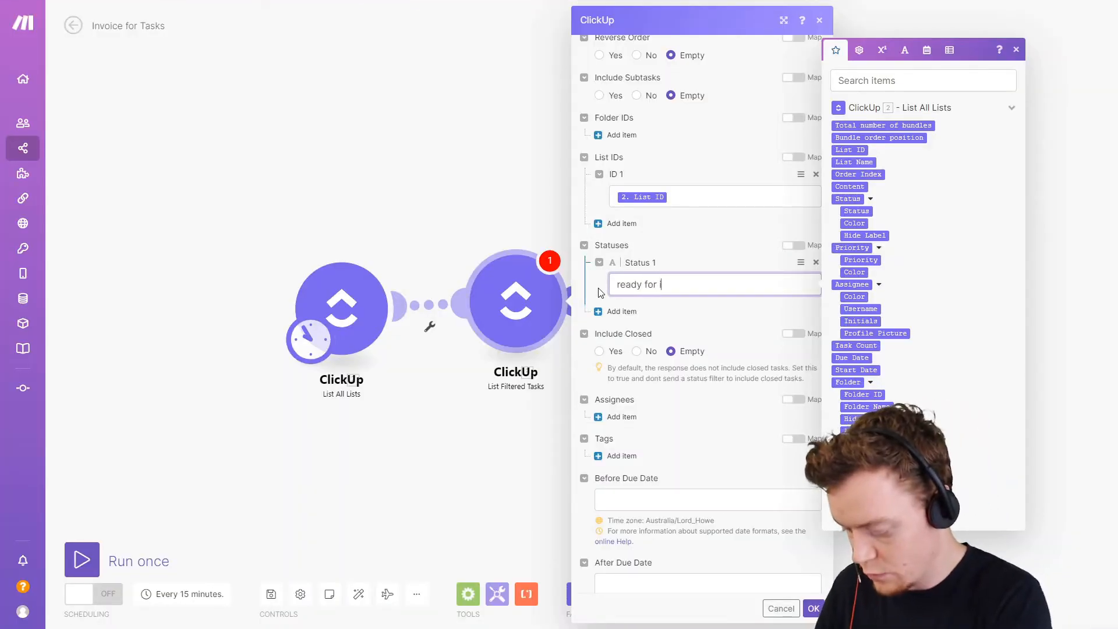
type("icing")
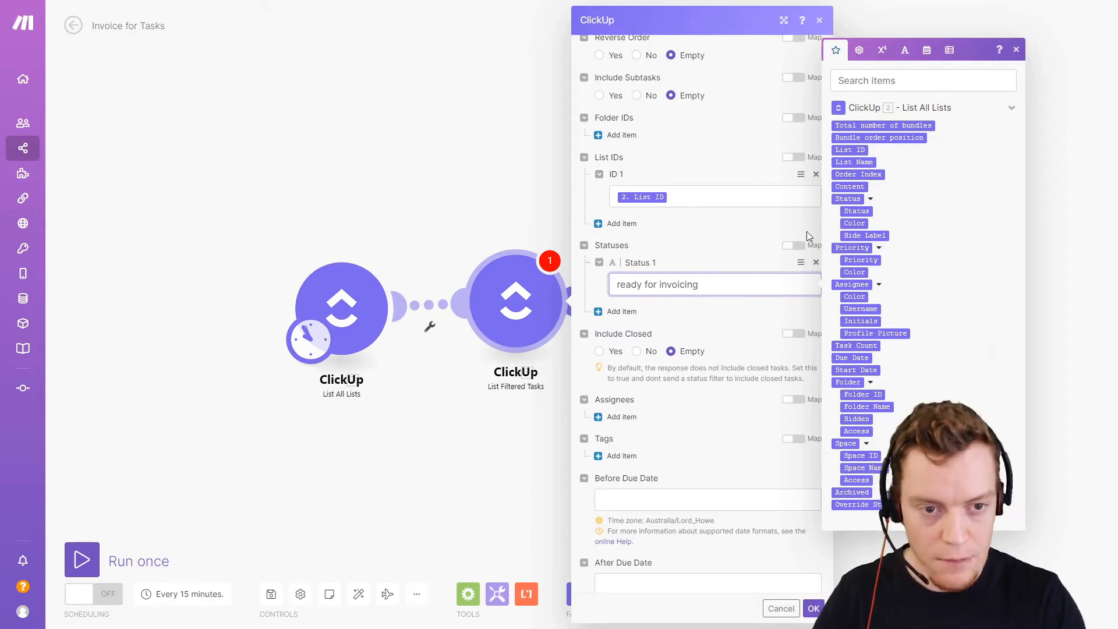
left_click(713, 263)
Set Include Closed to No, clear the limit on tasks returned, and save the List Filtered Tasks module
left_click(636, 351)
scroll(647, 225, "down", 4)
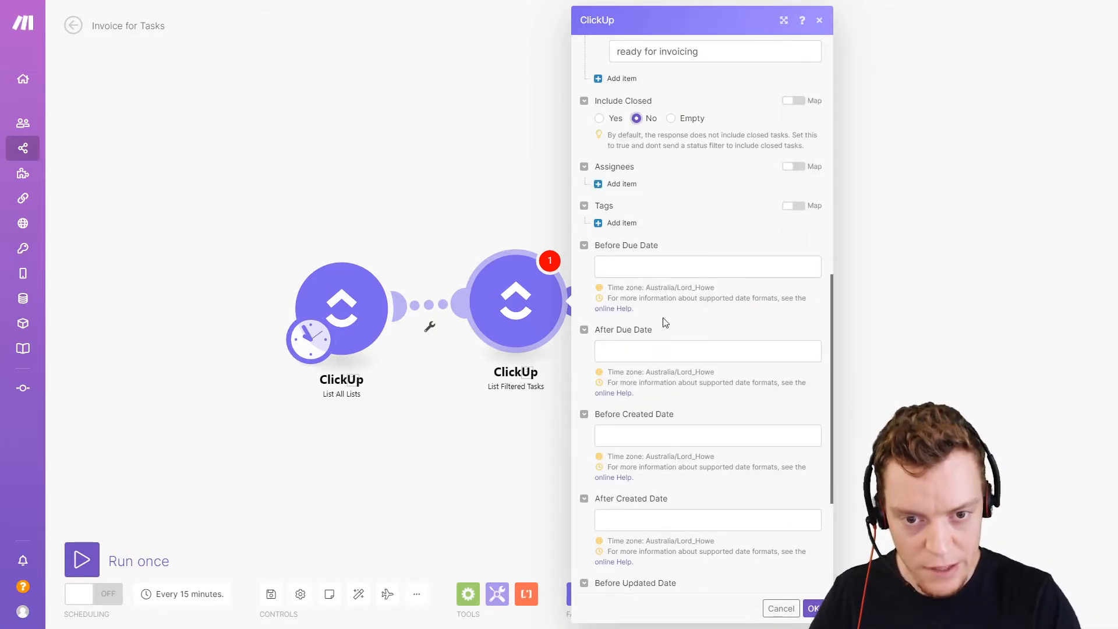
scroll(666, 322, "down", 4)
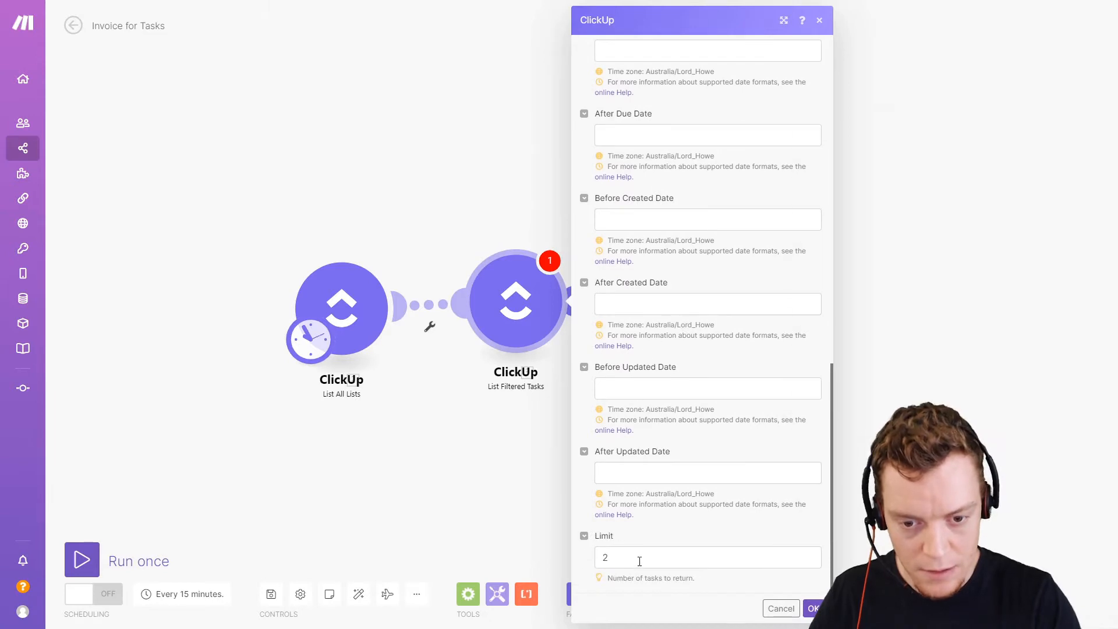
left_click(639, 561)
key("BackSpace")
left_click(655, 568)
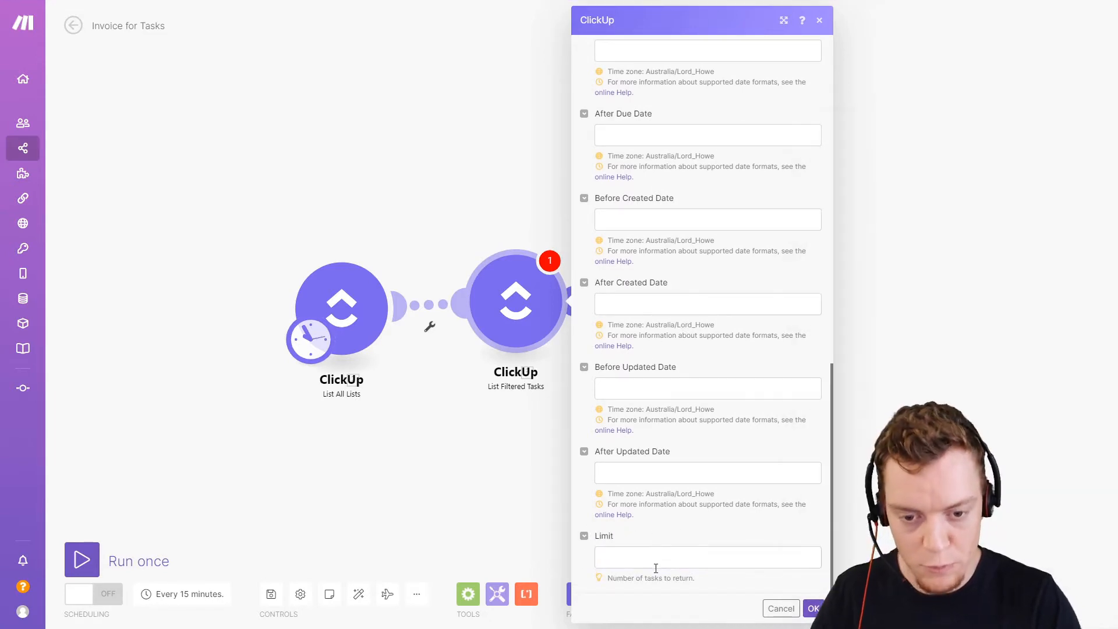
scroll(666, 288, "up", 1)
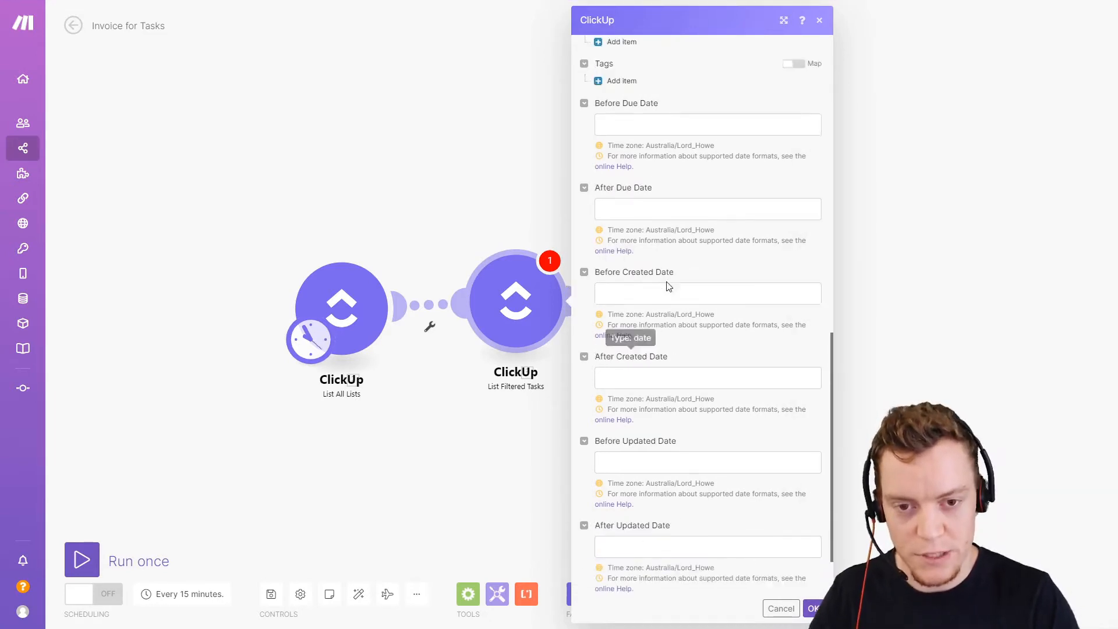
scroll(699, 396, "down", 1)
left_click(811, 606)
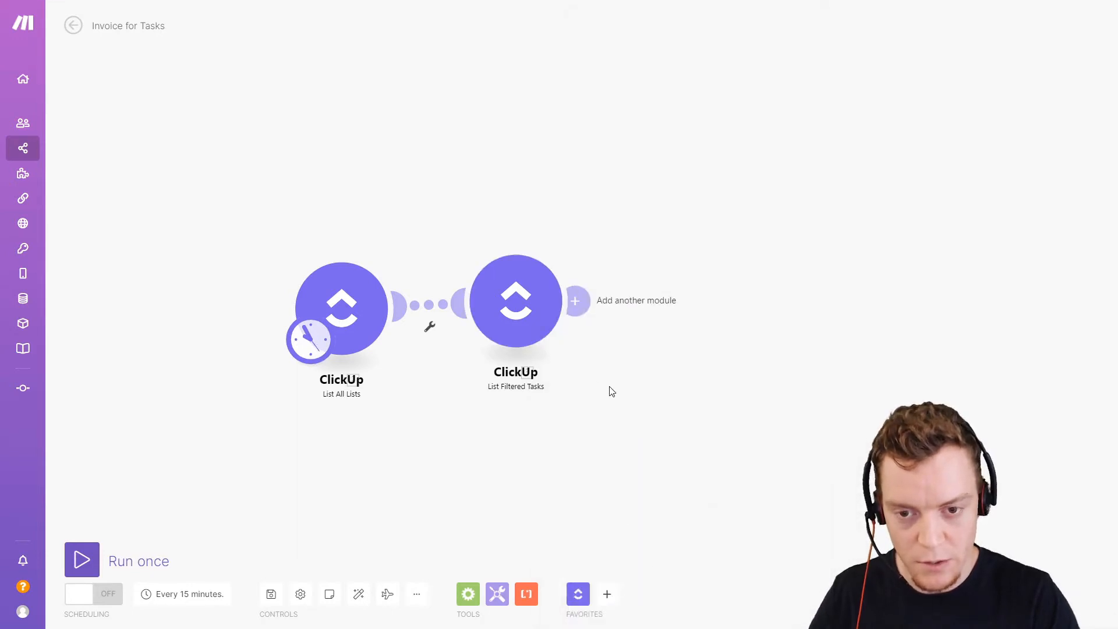
Run the scenario once and examine the output bundles of the List All Lists module
left_click(93, 561)
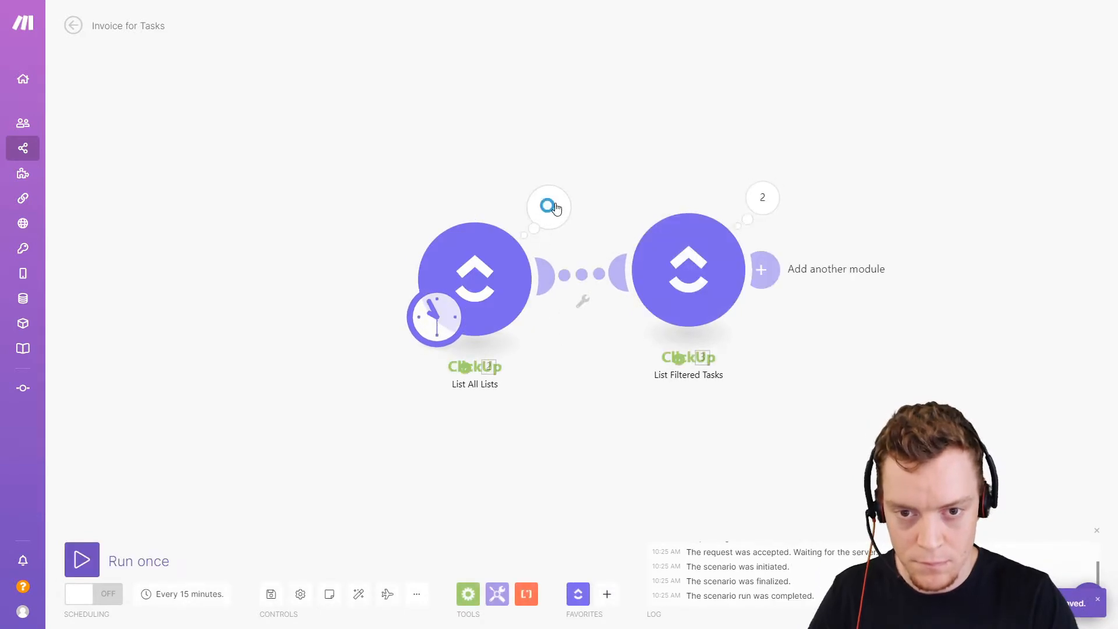
left_click(549, 207)
left_click(610, 189)
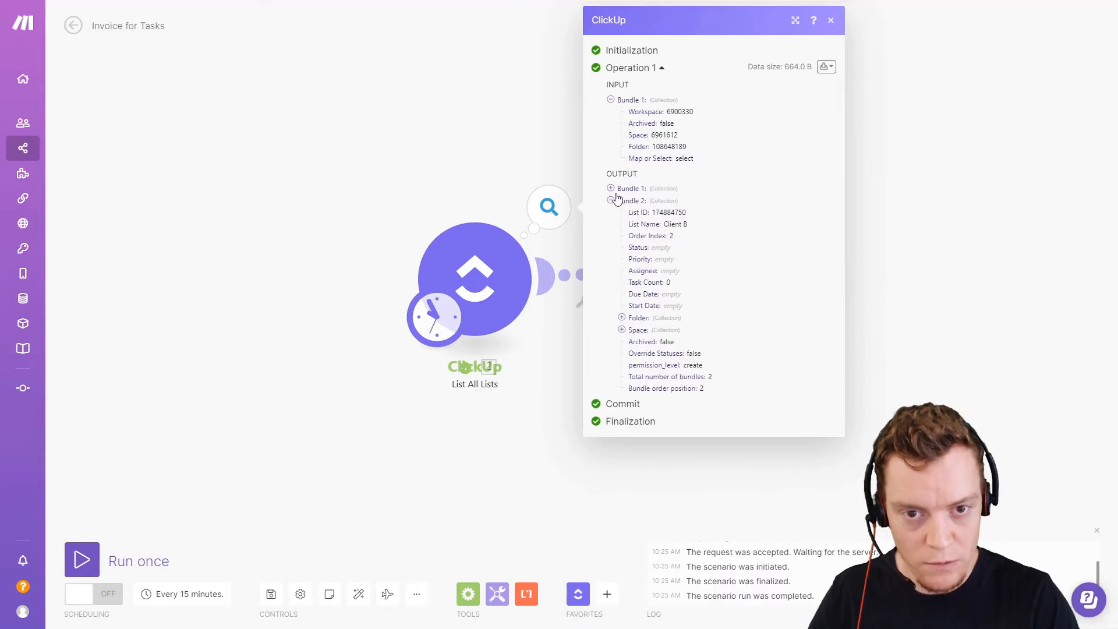
left_click(611, 189)
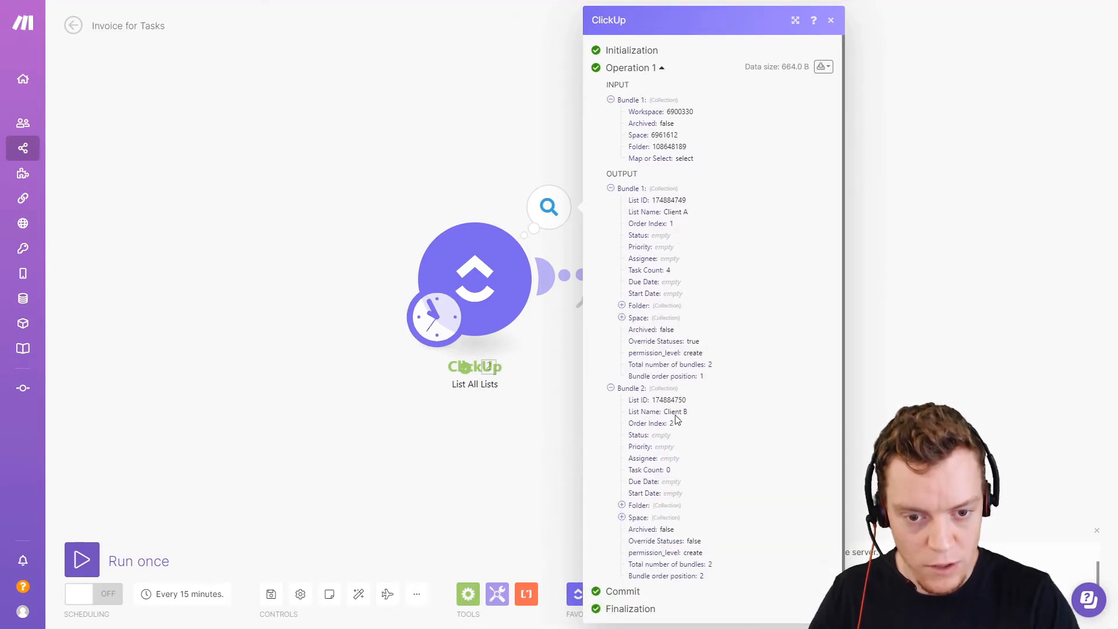
left_click(909, 234)
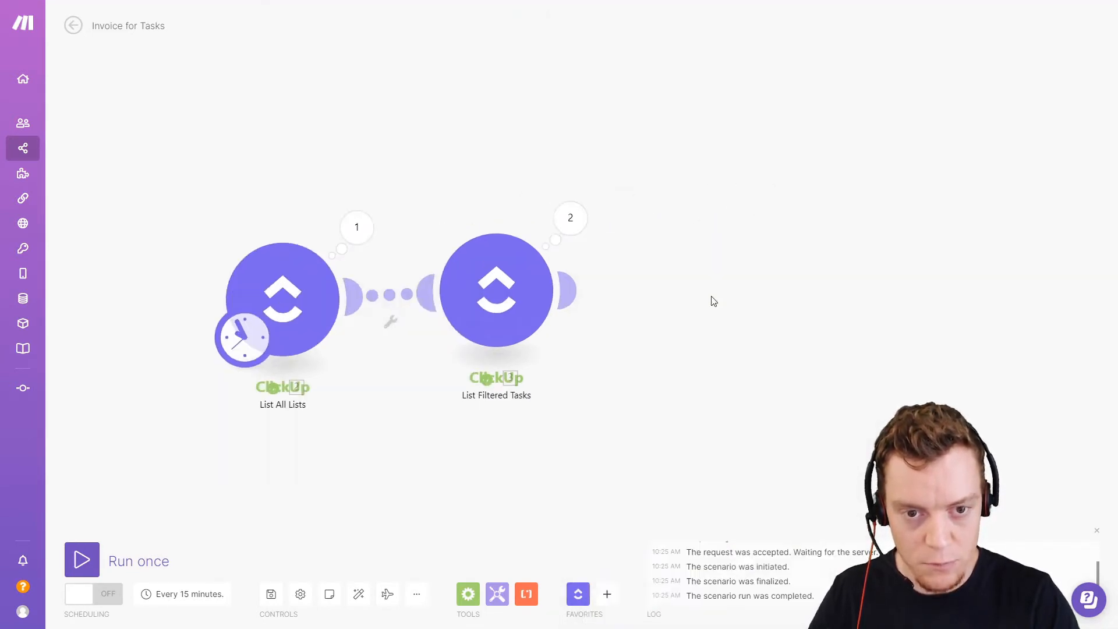
Examine both output bundles of the first operation in the List Filtered Tasks module's run results
left_click(533, 244)
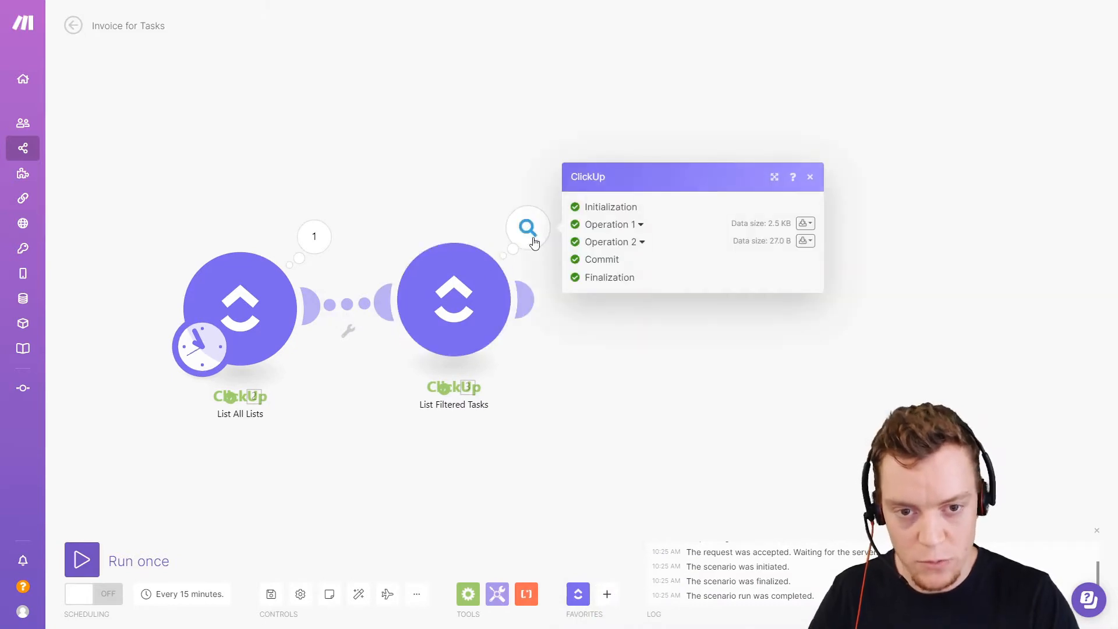
left_click(636, 226)
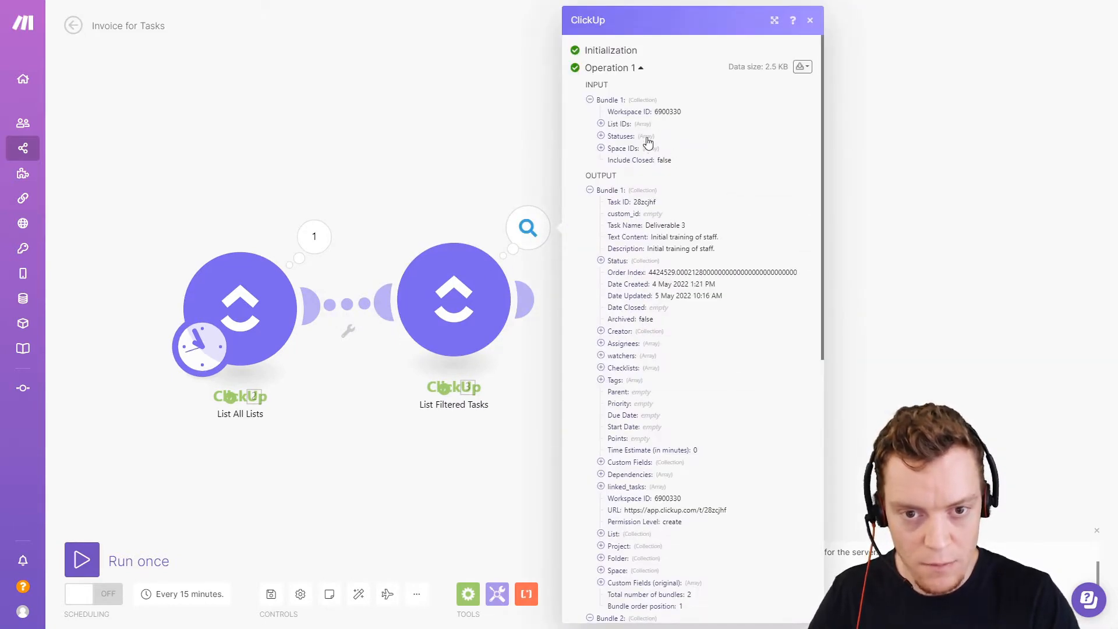
left_click(588, 192)
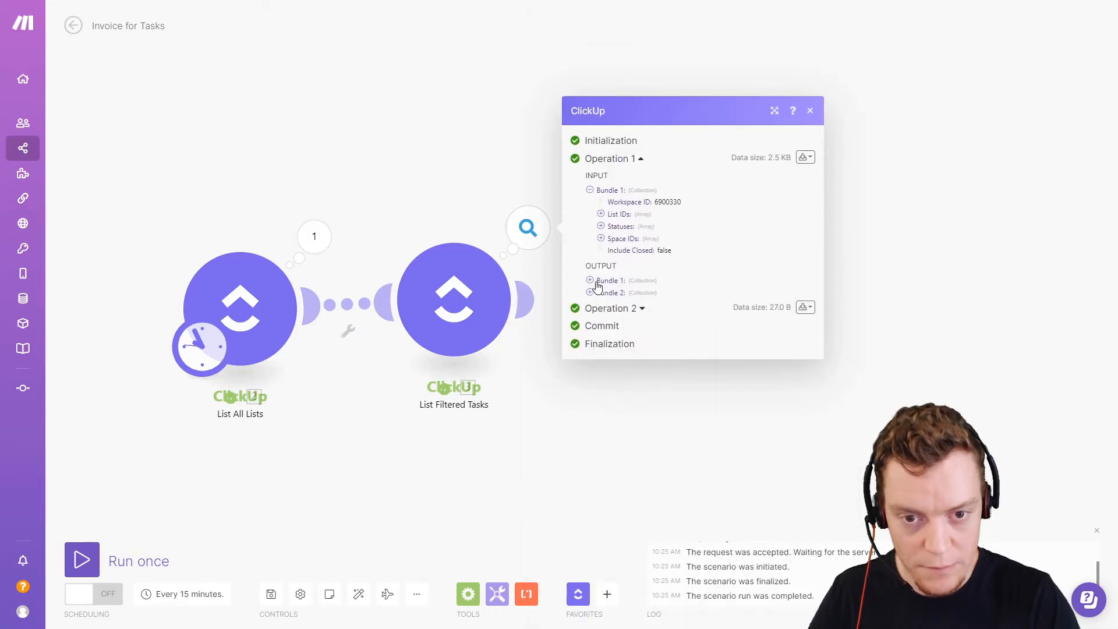
left_click(597, 282)
scroll(608, 357, "down", 2)
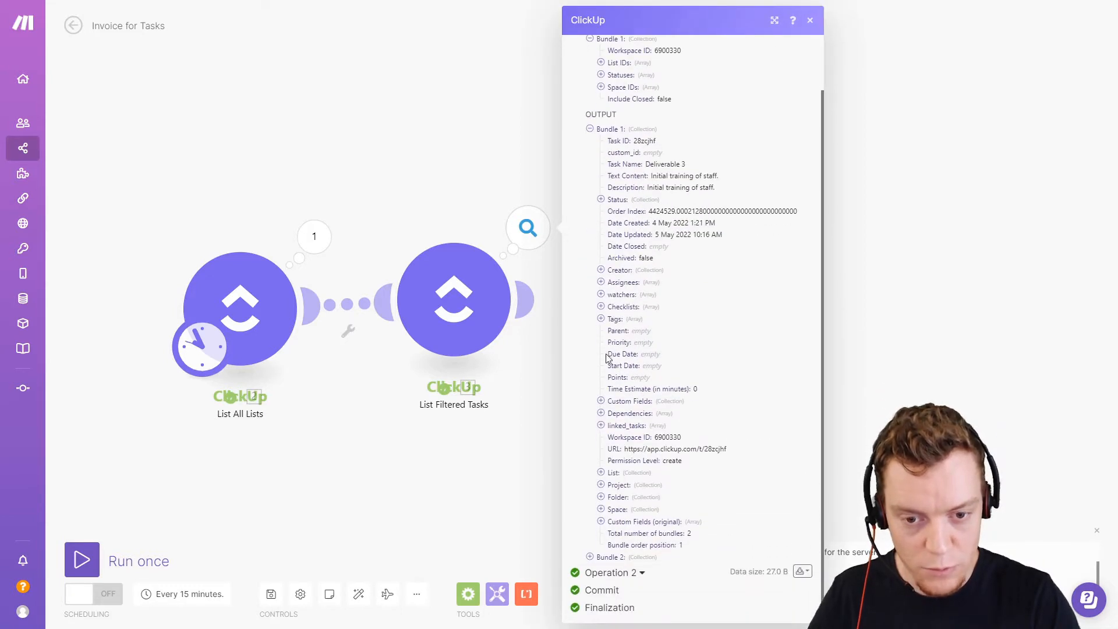
left_click(589, 557)
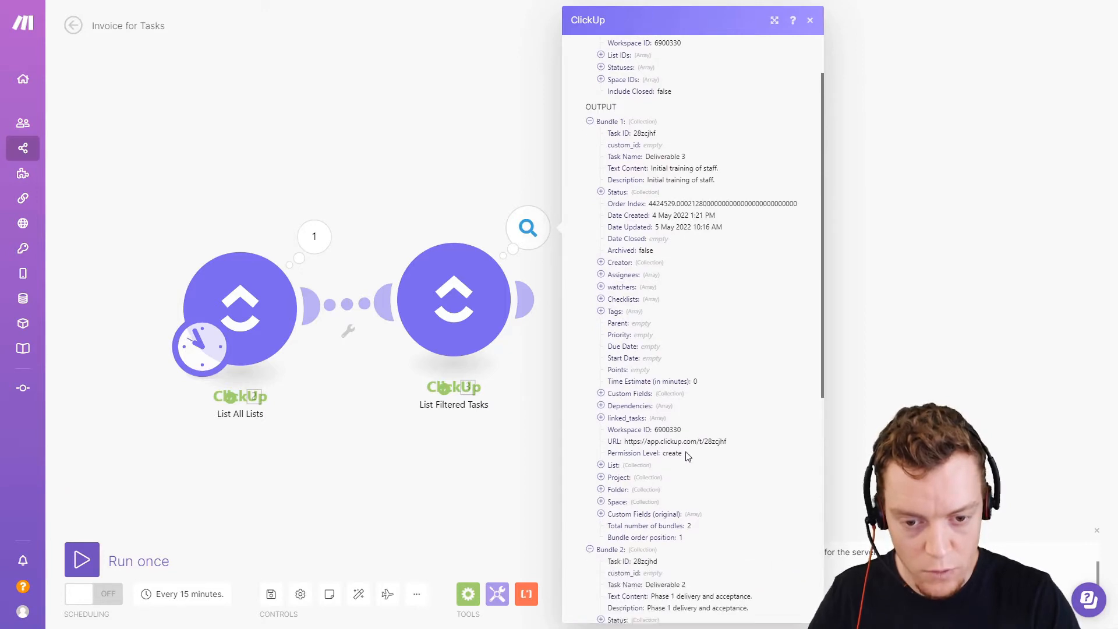
scroll(686, 454, "down", 5)
left_click(418, 190)
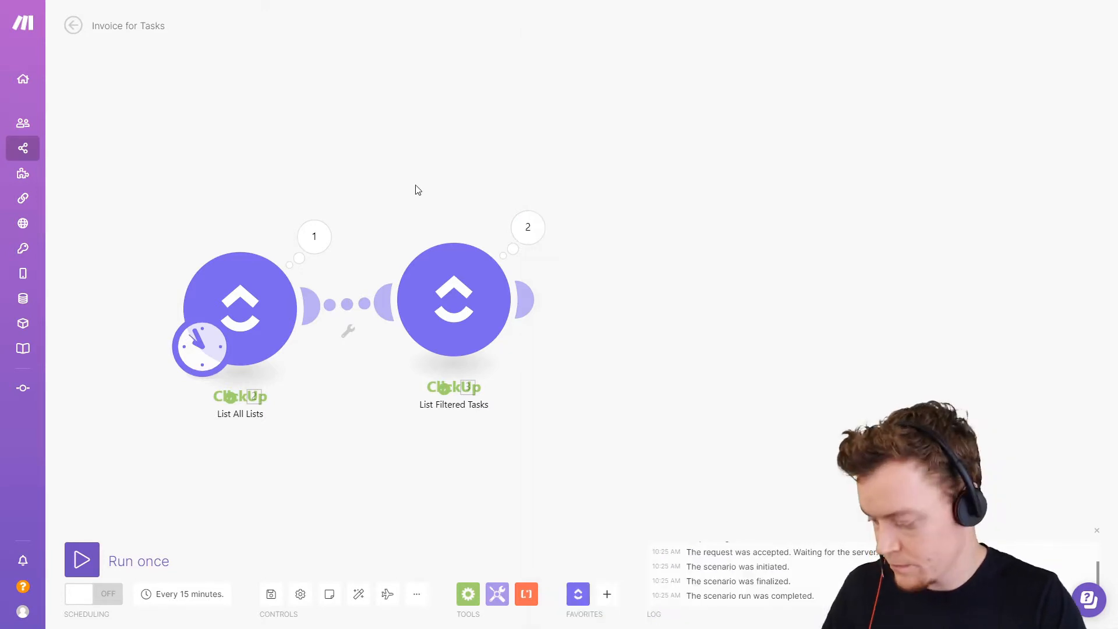
Check the ready-for-invoicing tasks in ClickUp, then examine the Amount custom field in the List Filtered Tasks module's first operation
key("ctrl+Tab")
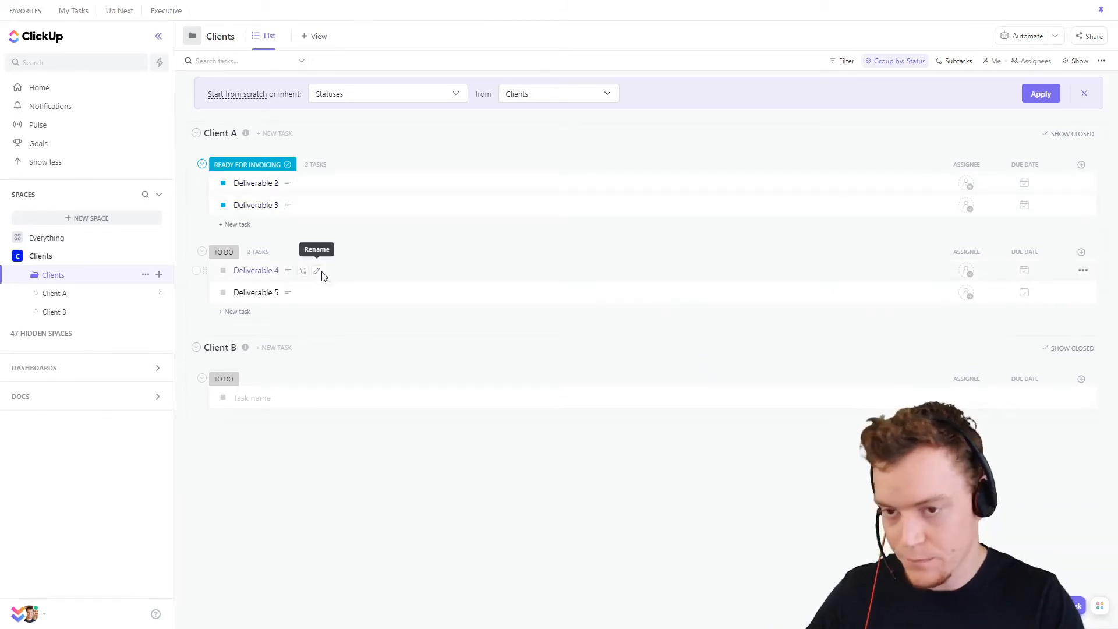
key("ctrl+Tab")
key("ctrl+Tab")
left_click_drag(619, 329, 547, 363)
left_click(481, 256)
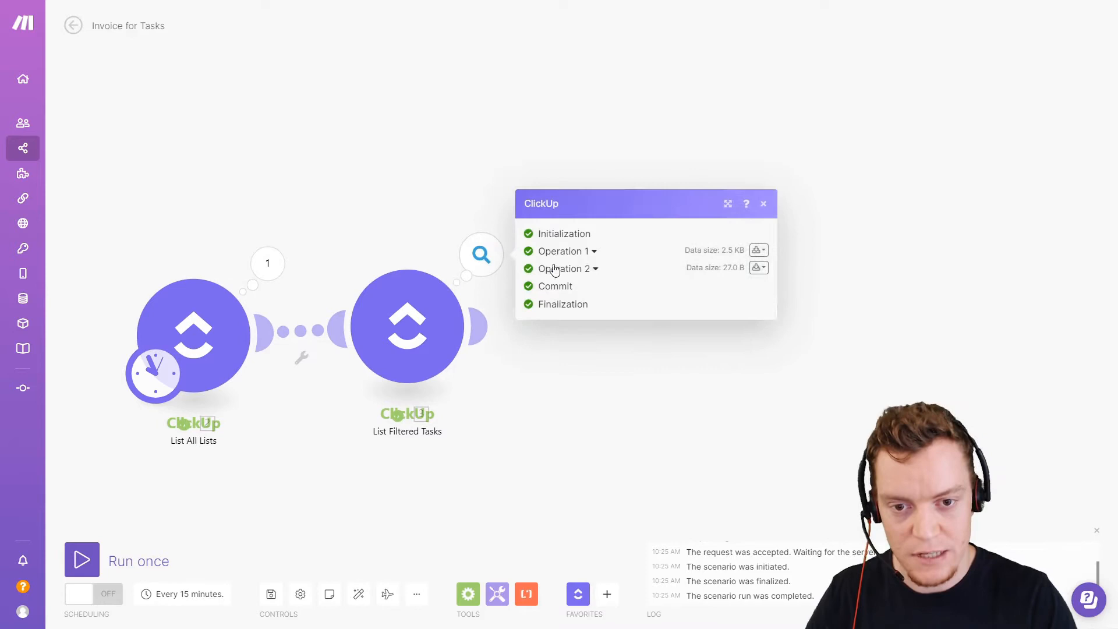
left_click(594, 252)
scroll(598, 217, "down", 1)
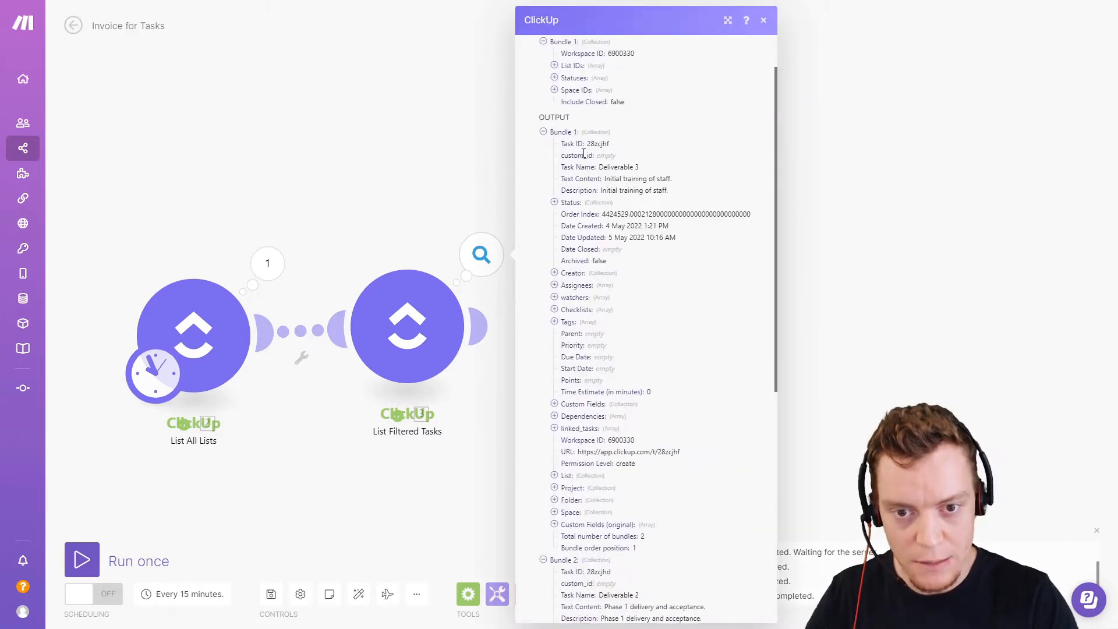
scroll(583, 154, "down", 6)
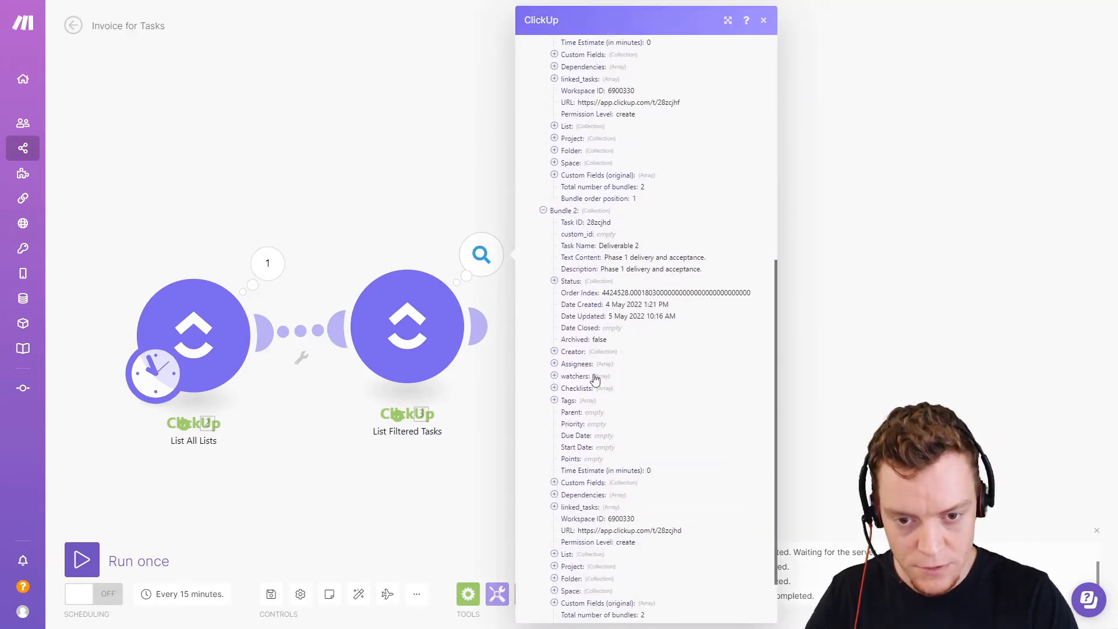
scroll(600, 427, "down", 1)
left_click(585, 425)
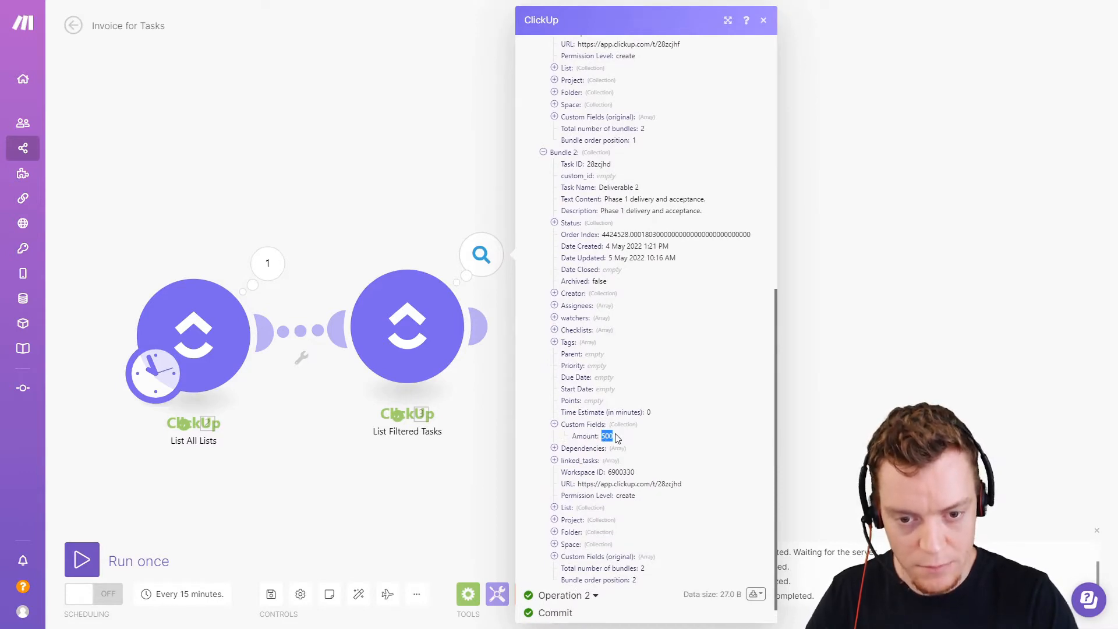
left_click(891, 354)
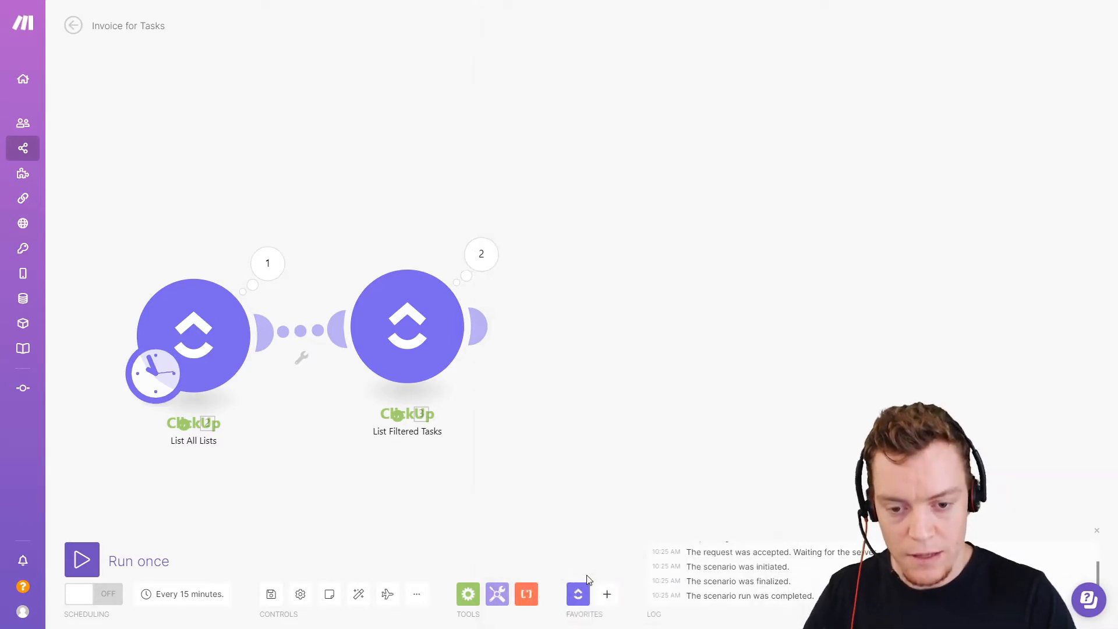
Find the QuickBooks app and add its Create an Invoice module after List Filtered Tasks
left_click(607, 594)
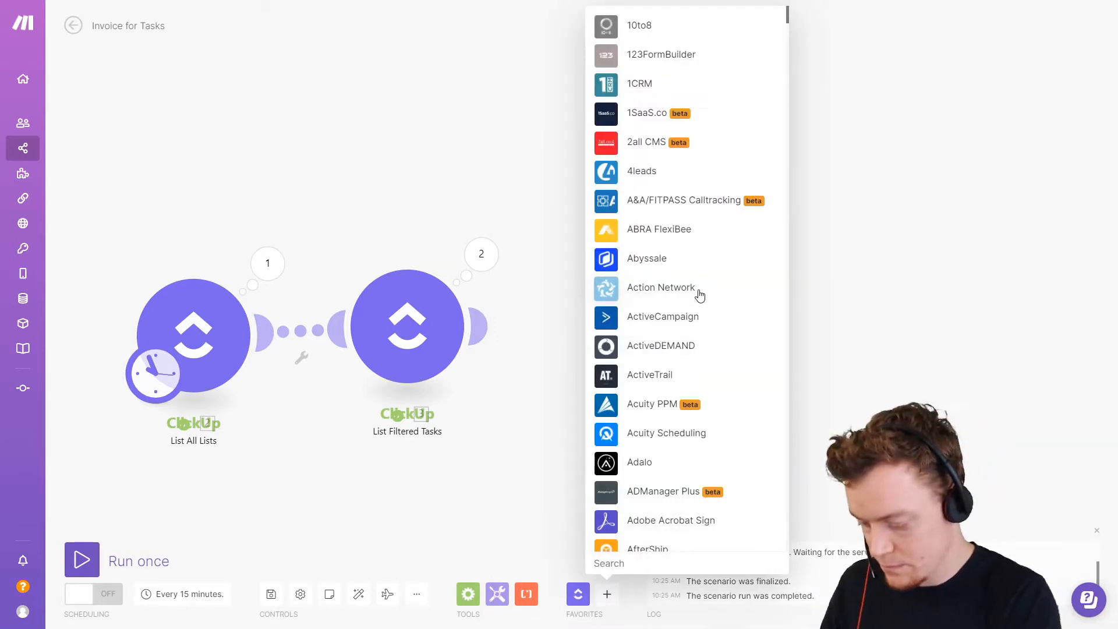
type("quickbooks")
left_click(672, 502)
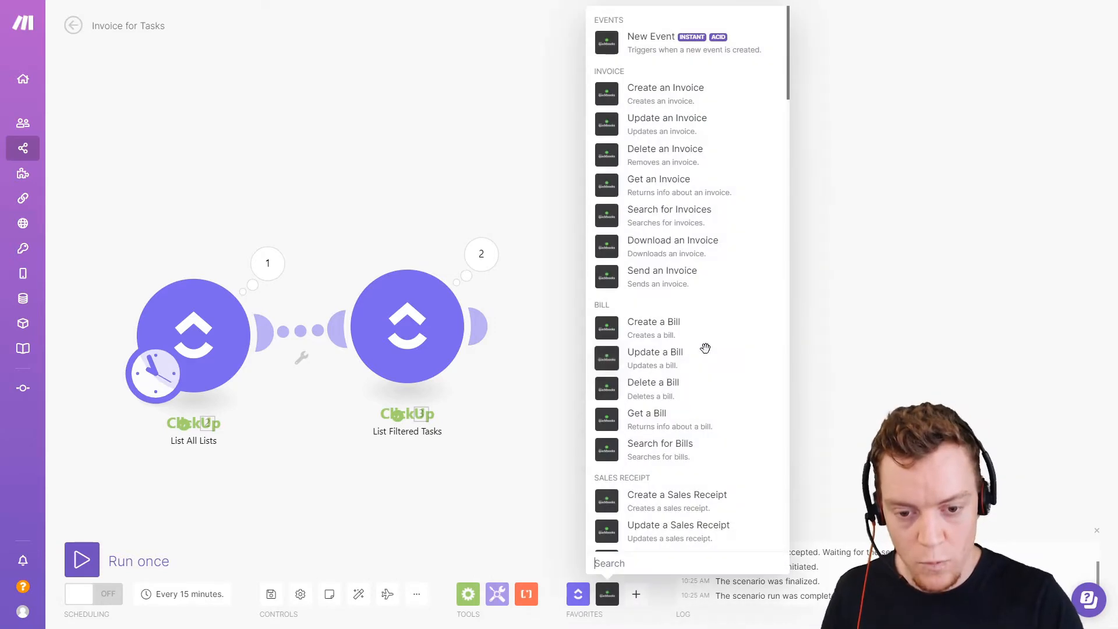
left_click(665, 89)
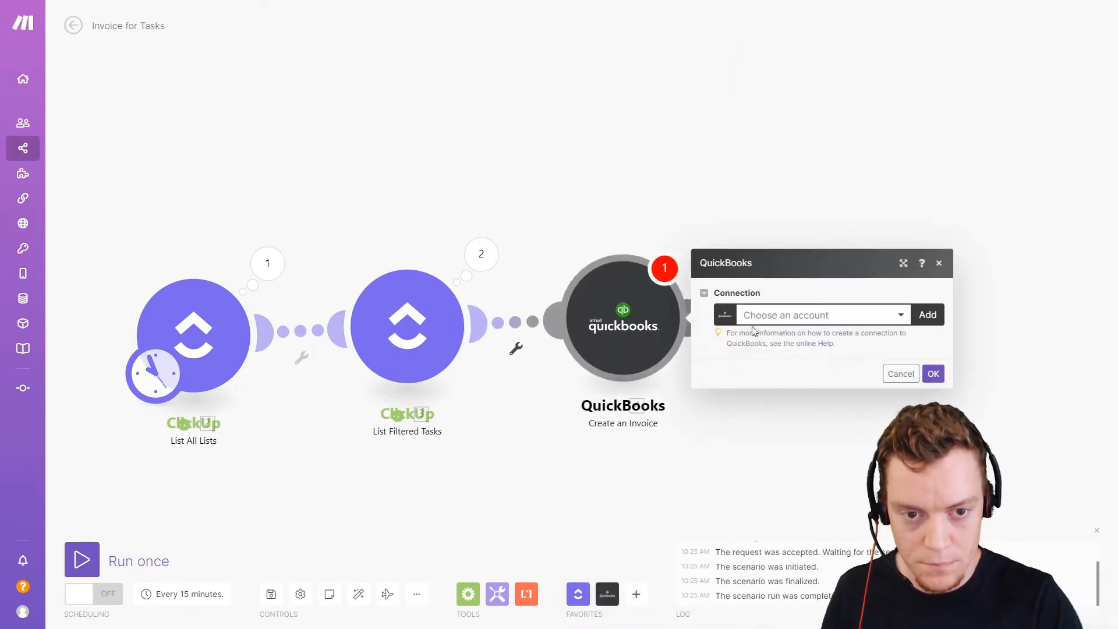
Create and save a QuickBooks connection named "My QuickBooks connection" for the Create an Invoice module
left_click(896, 321)
left_click(928, 314)
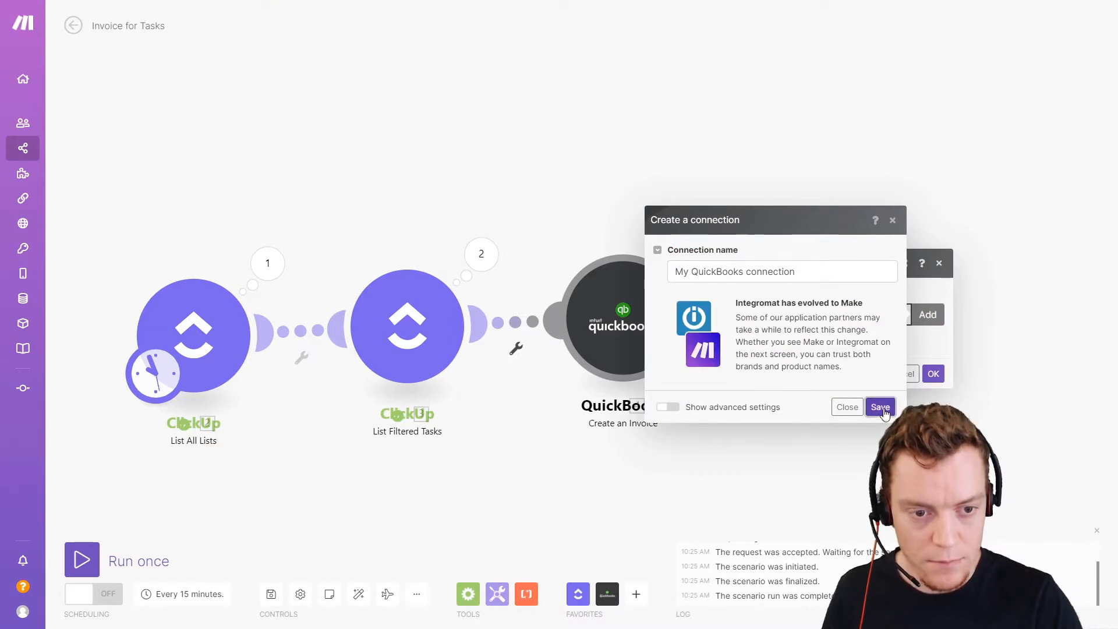
left_click(880, 408)
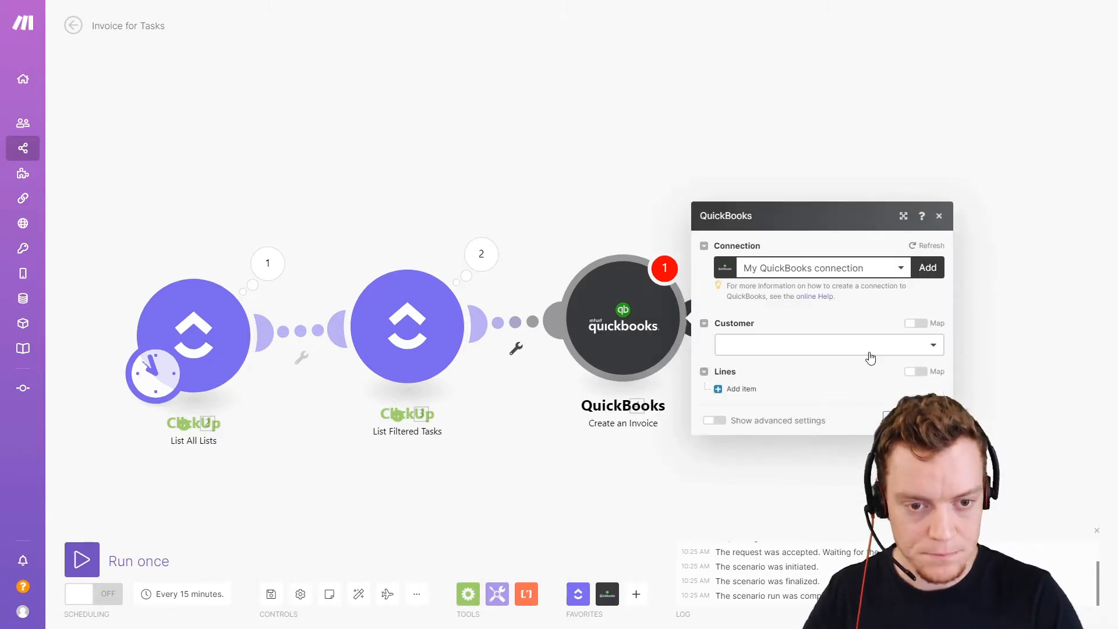
Examine the selectable customers and the mappable ClickUp items for the invoice's Customer field
left_click(873, 355)
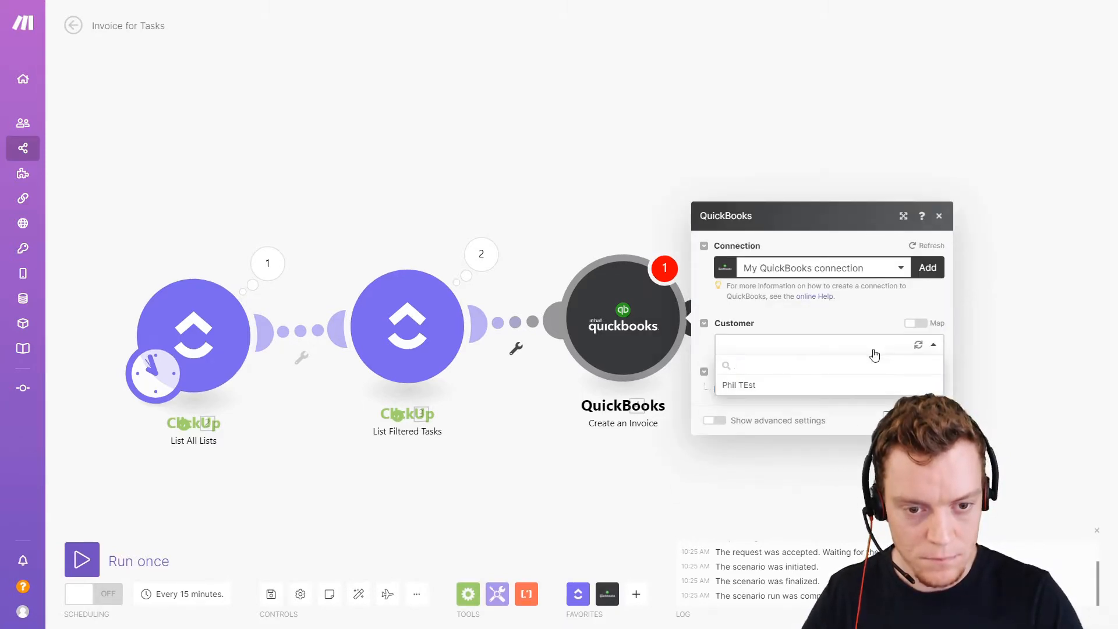
left_click(839, 317)
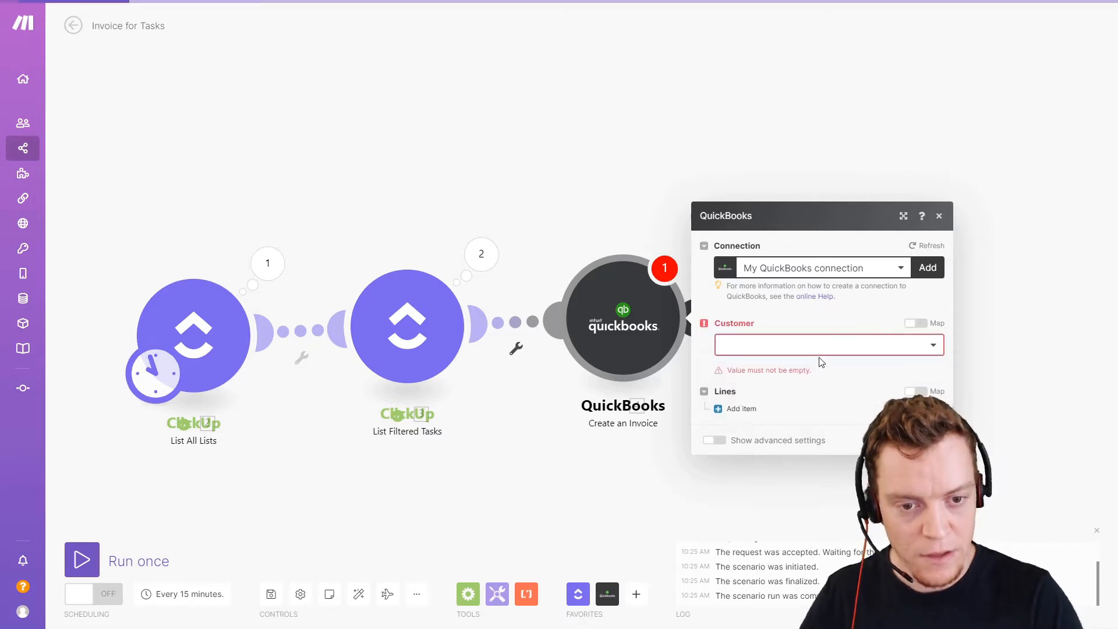
left_click(915, 323)
left_click(895, 343)
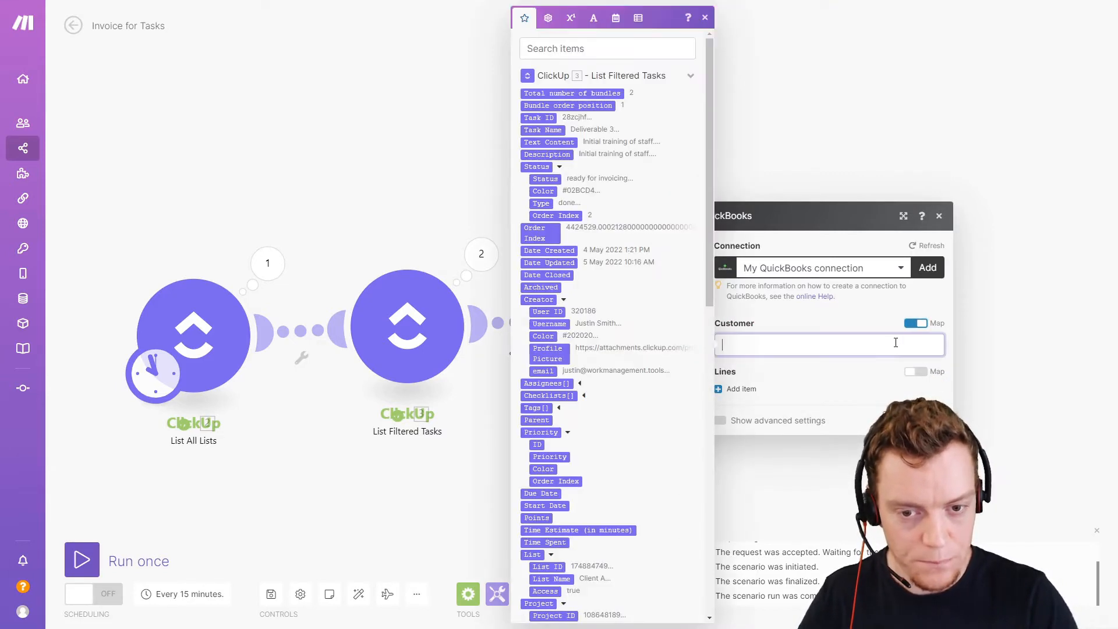
left_click(885, 325)
left_click(913, 322)
left_click(900, 345)
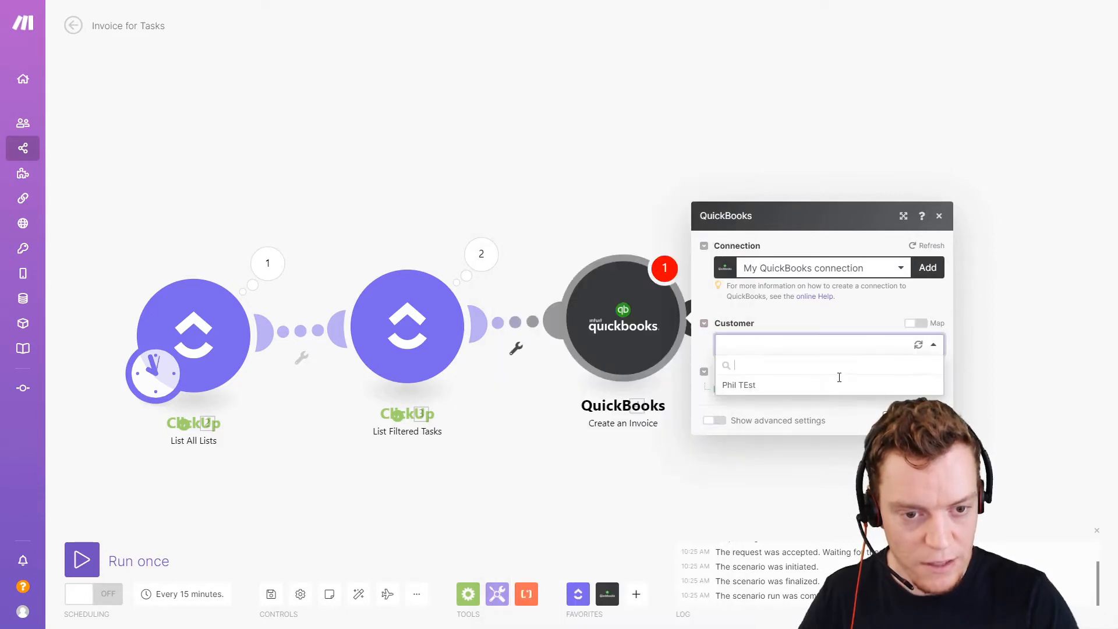
Select the available customer and switch the Customer field to mapping to check which kind of identifier it expects
left_click(810, 386)
left_click(916, 323)
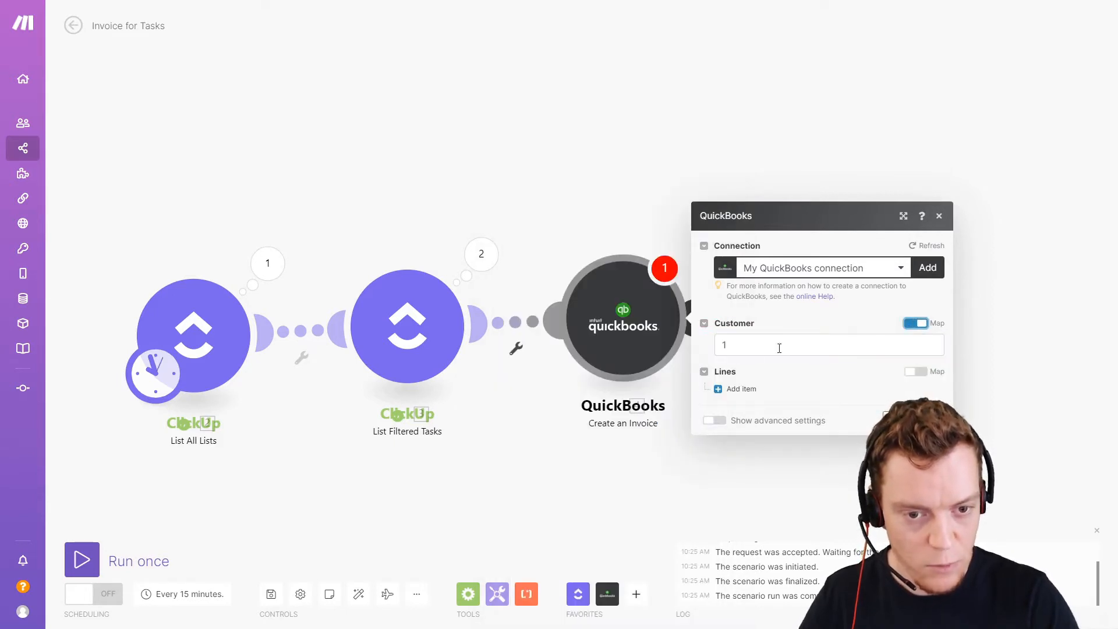
left_click(732, 348)
type("1")
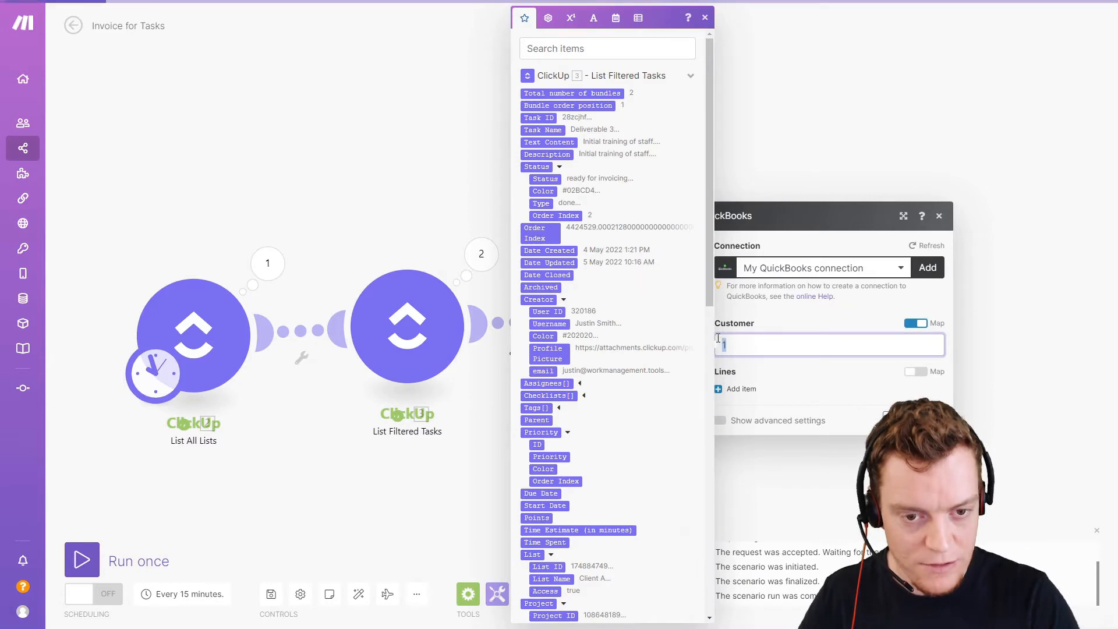
left_click(885, 324)
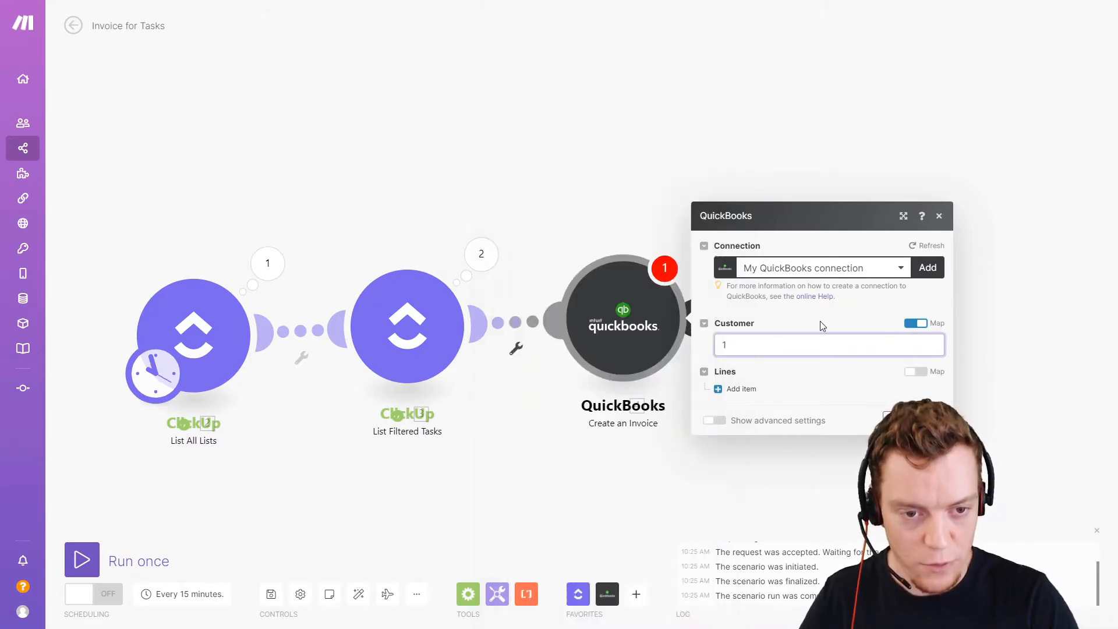
left_click(916, 323)
left_click(672, 169)
Move the Create an Invoice module farther from List Filtered Tasks and unlink the two modules
left_click_drag(634, 312, 944, 314)
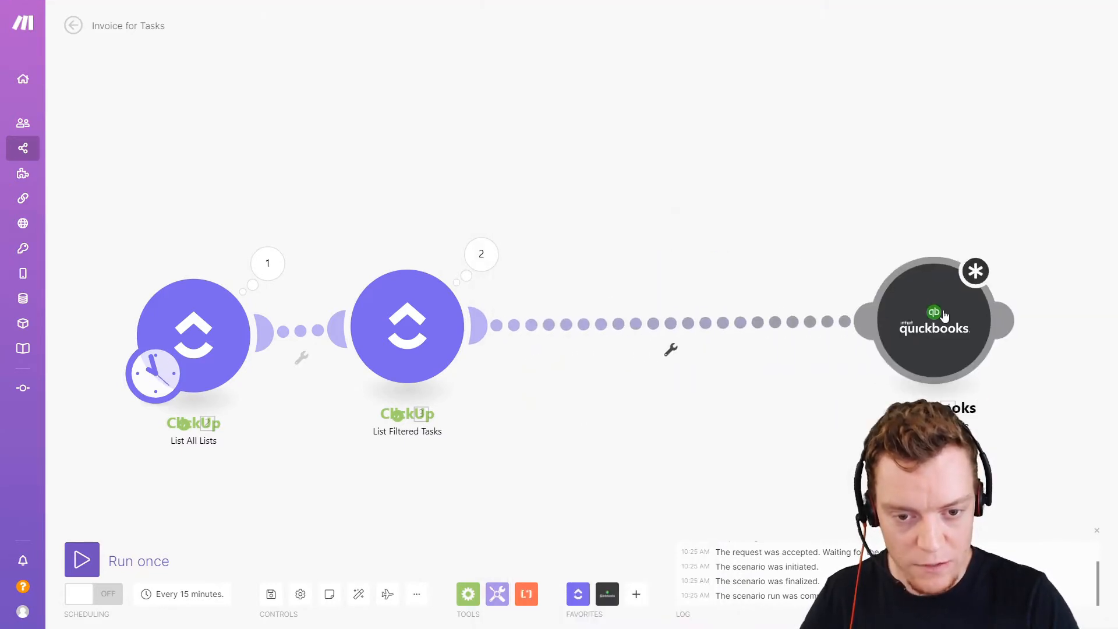
right_click(719, 320)
left_click(748, 348)
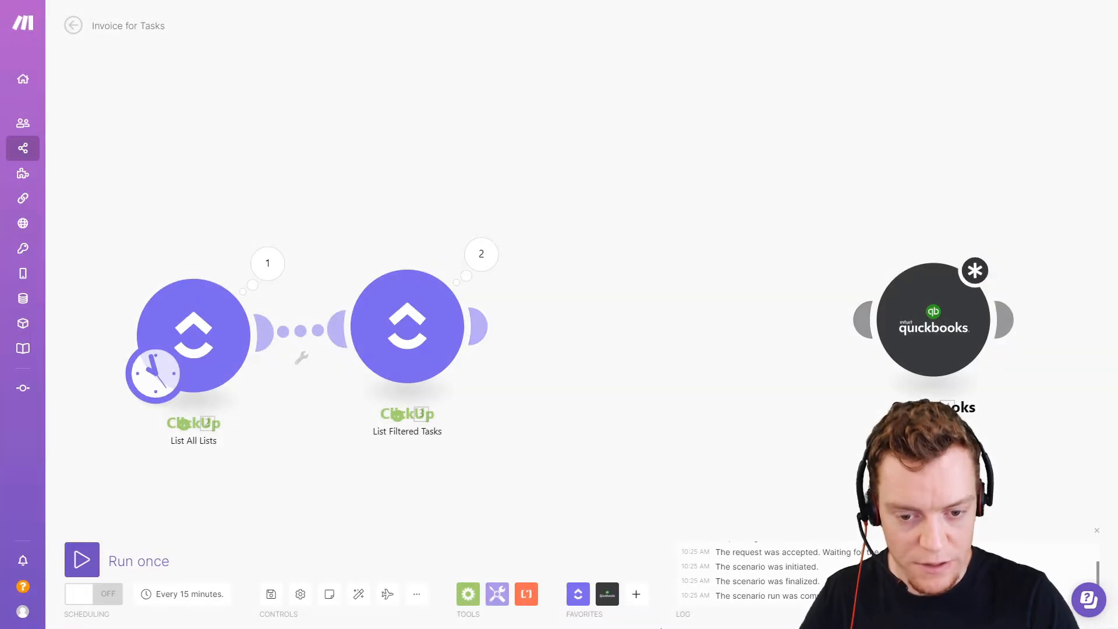
Add a QuickBooks Search for Customers module between List Filtered Tasks and the Create an Invoice module
left_click(607, 594)
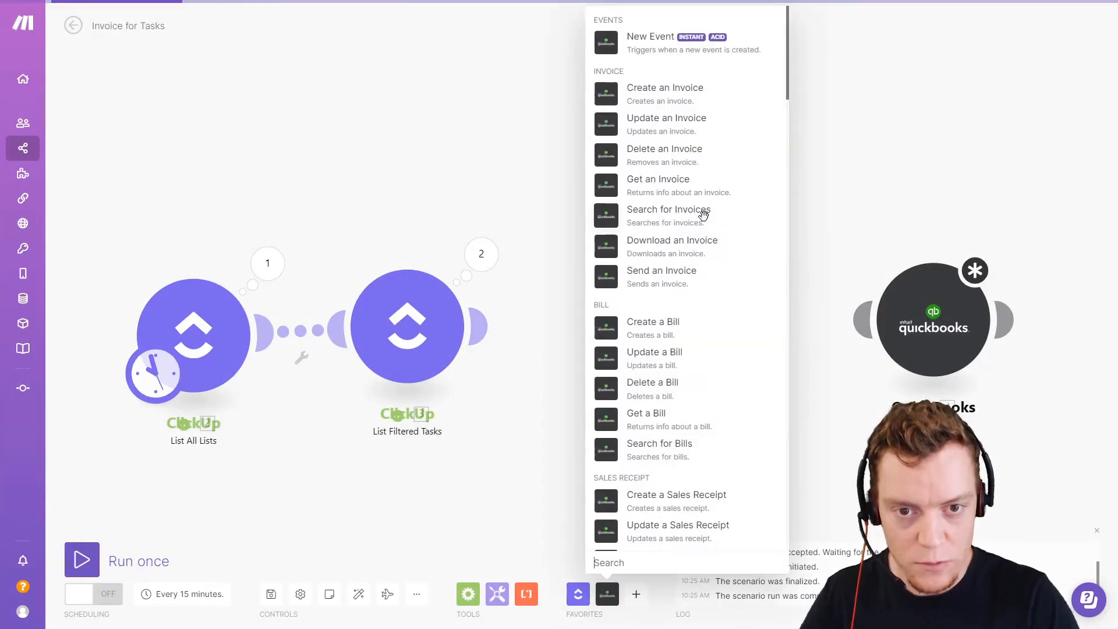
scroll(696, 221, "down", 1)
scroll(695, 223, "down", 10)
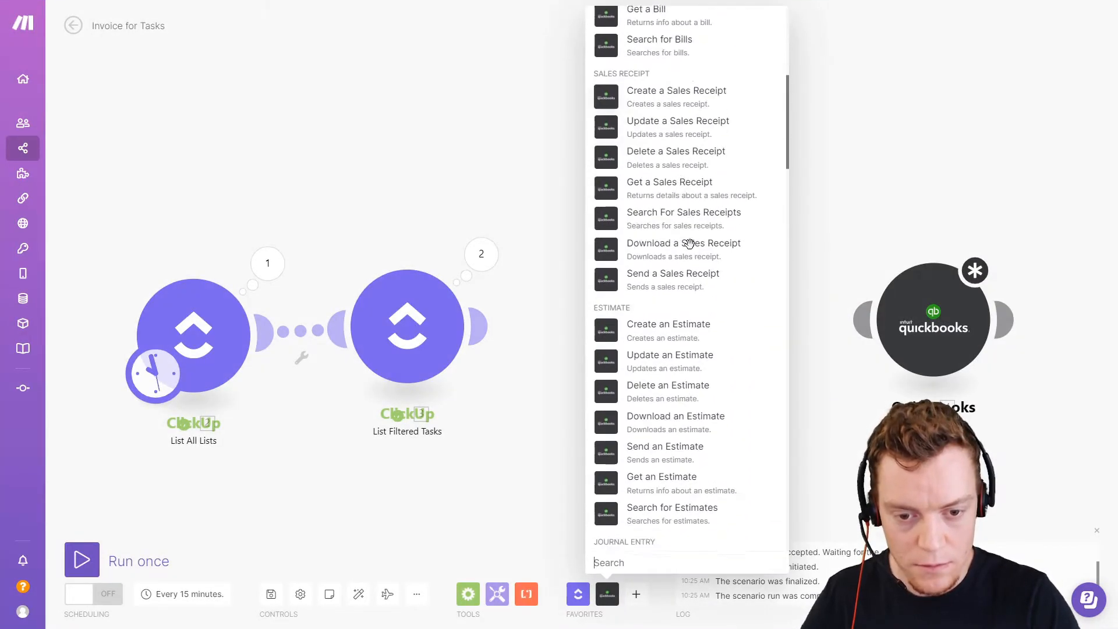
scroll(690, 242, "down", 11)
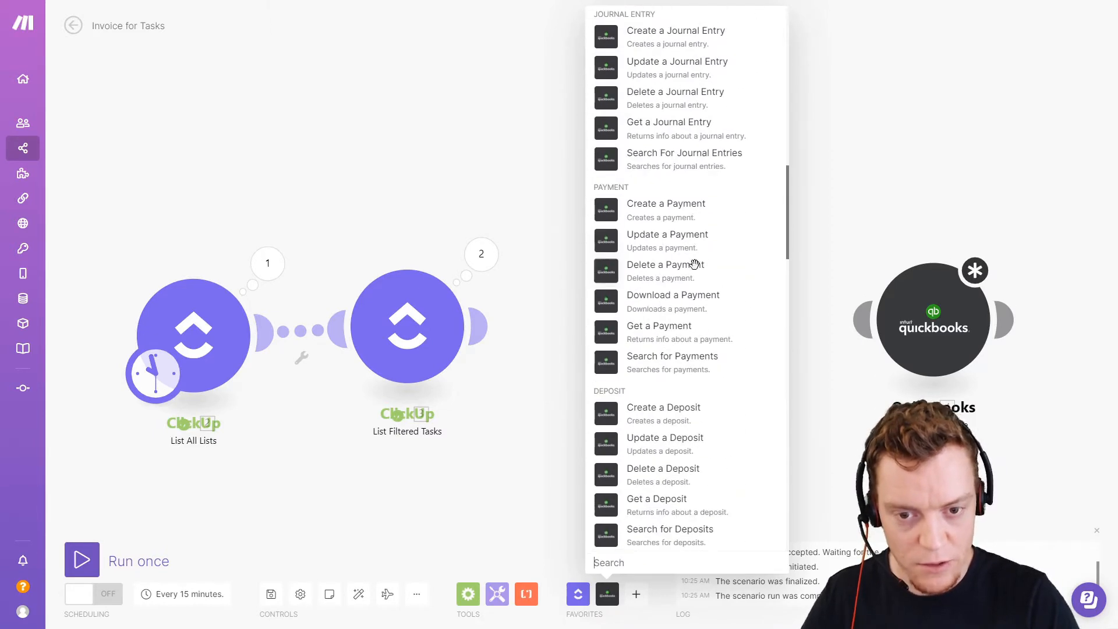
scroll(698, 256, "down", 6)
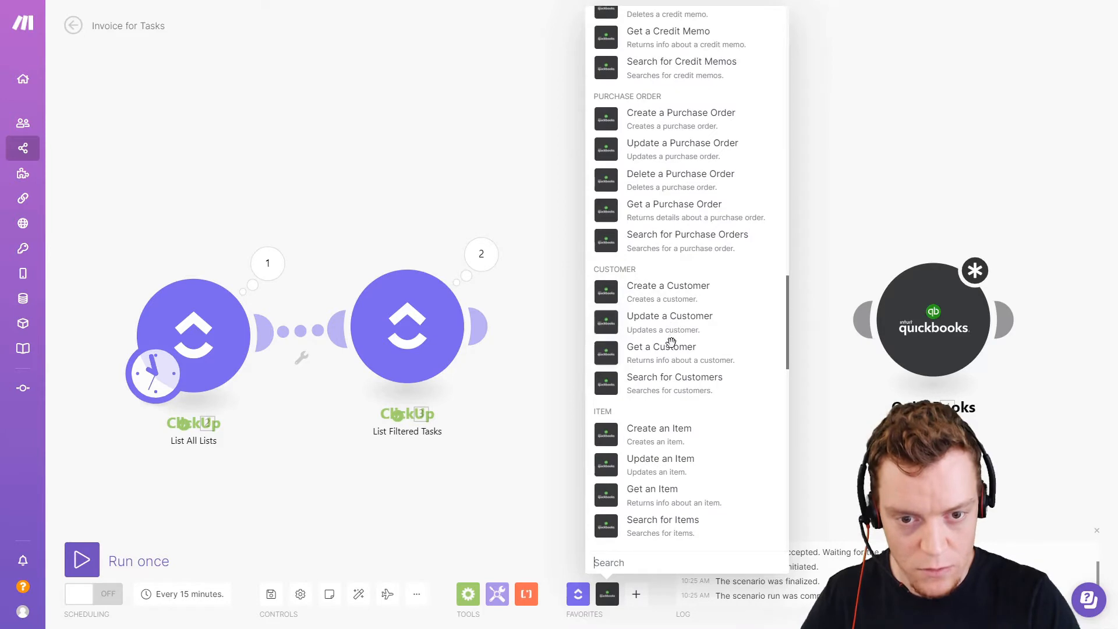
left_click(640, 382)
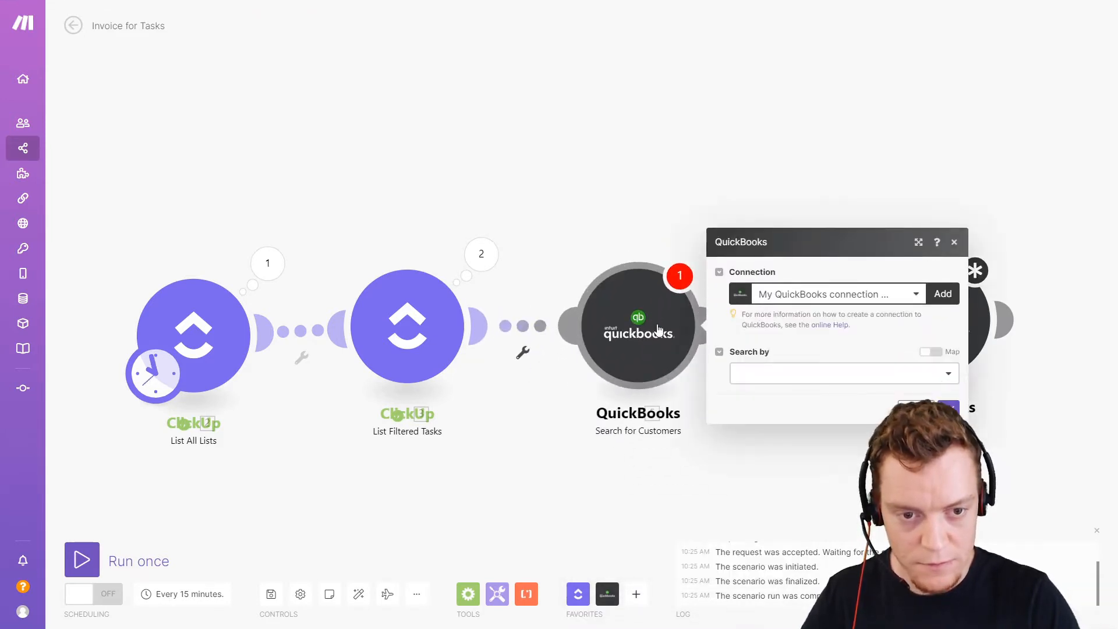
Set the customer search to work by field and filter on Email address
left_click(780, 372)
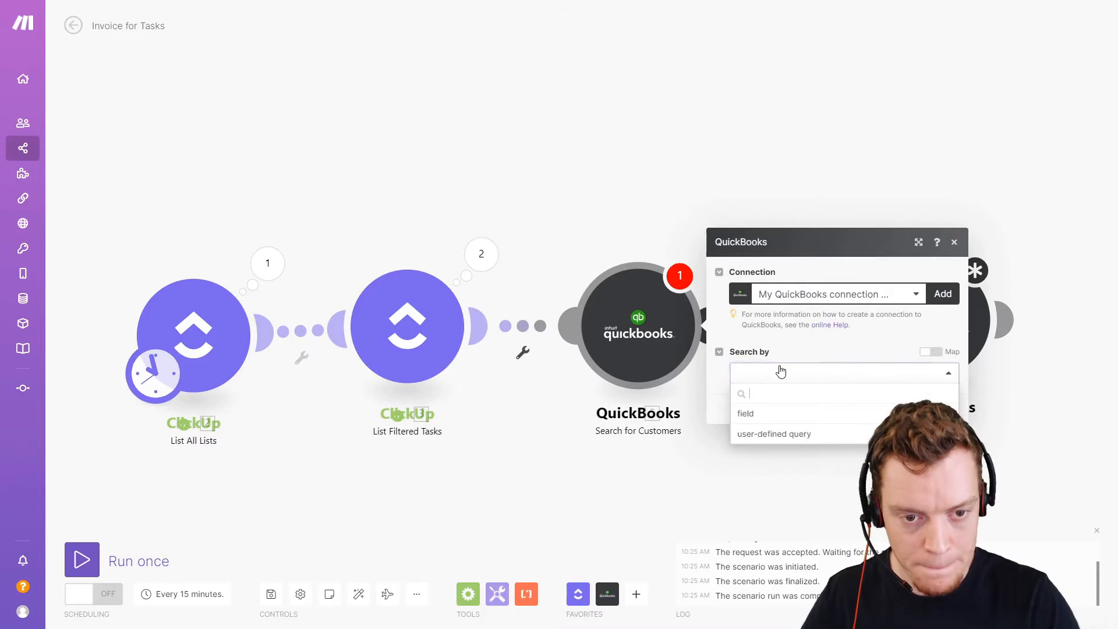
left_click(787, 415)
left_click(826, 340)
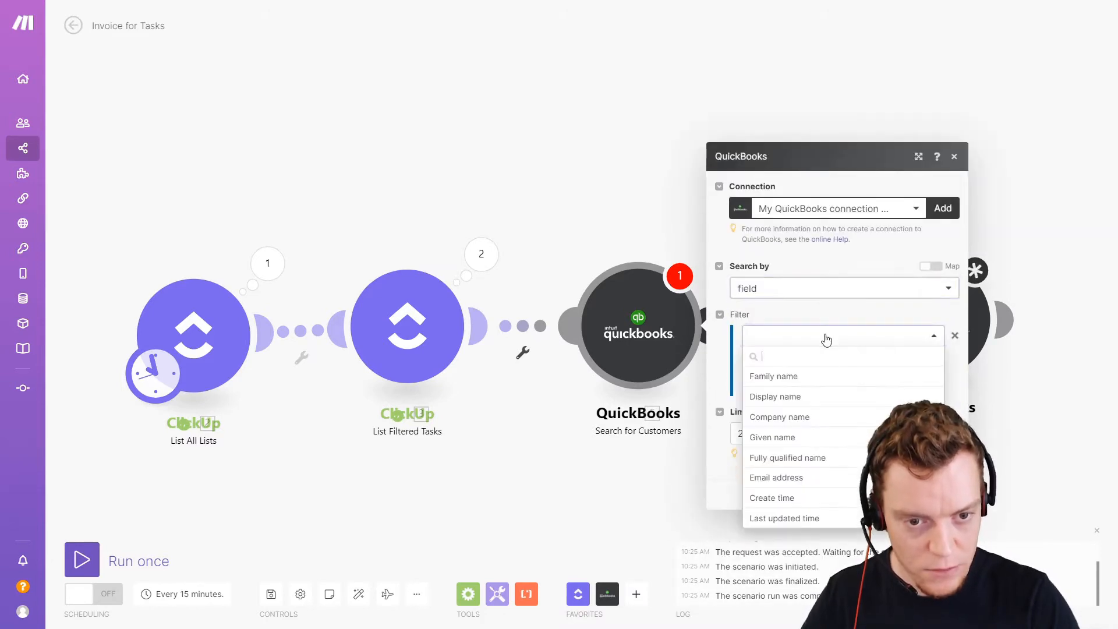
left_click(812, 478)
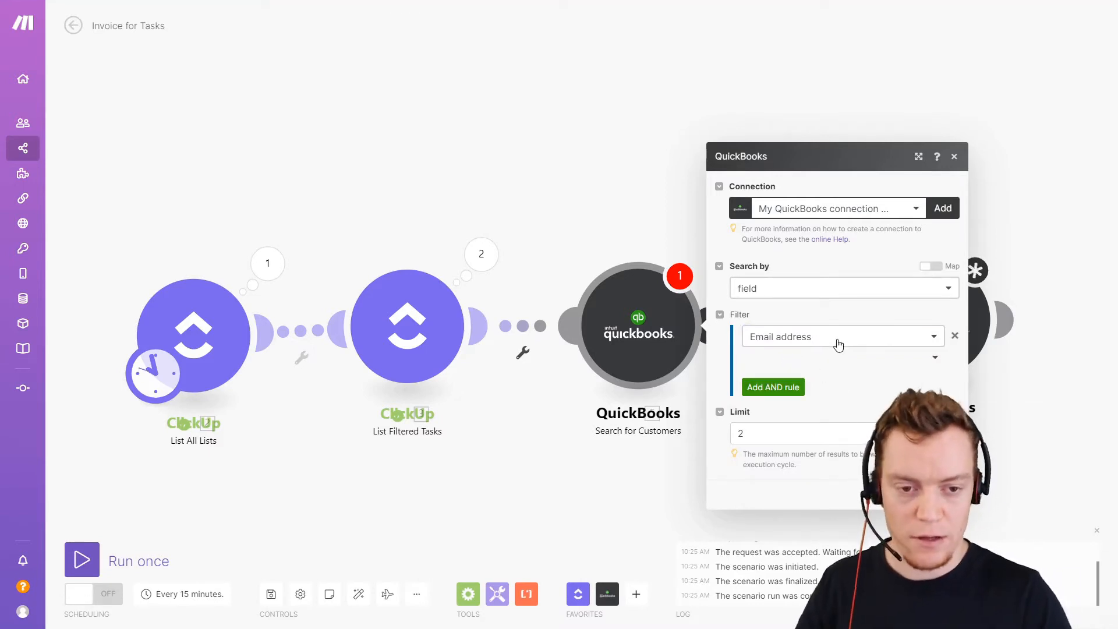
Limit the customer search to 1 result
left_click(742, 434)
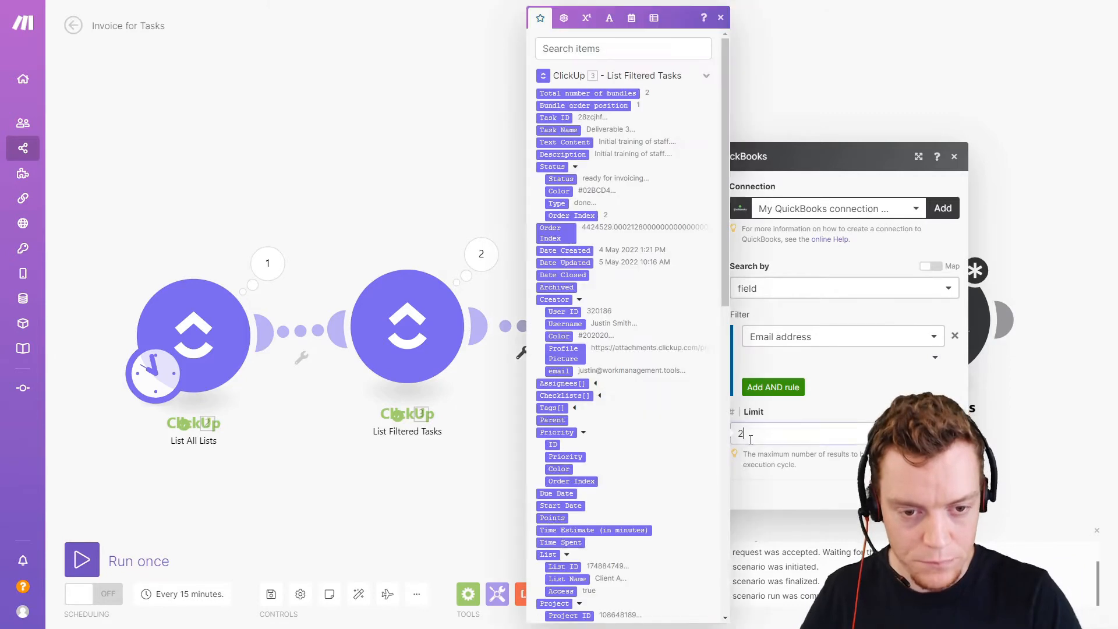
double_click(739, 436)
type("1")
left_click(848, 386)
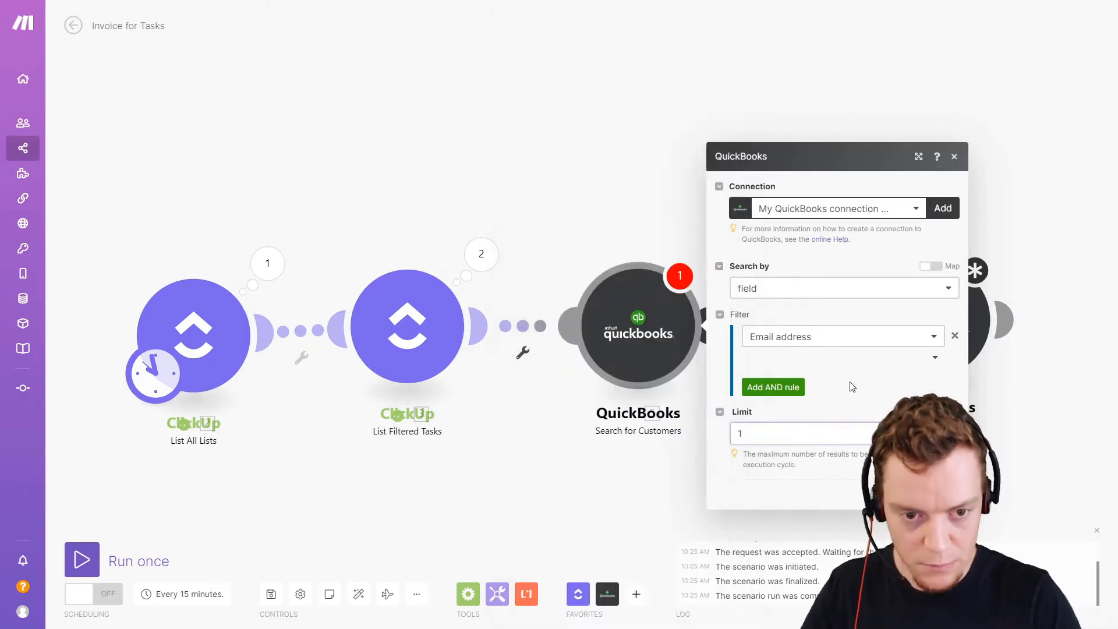
Keep a single rule in the customer search filter and set its text operator to Equals
left_click(778, 389)
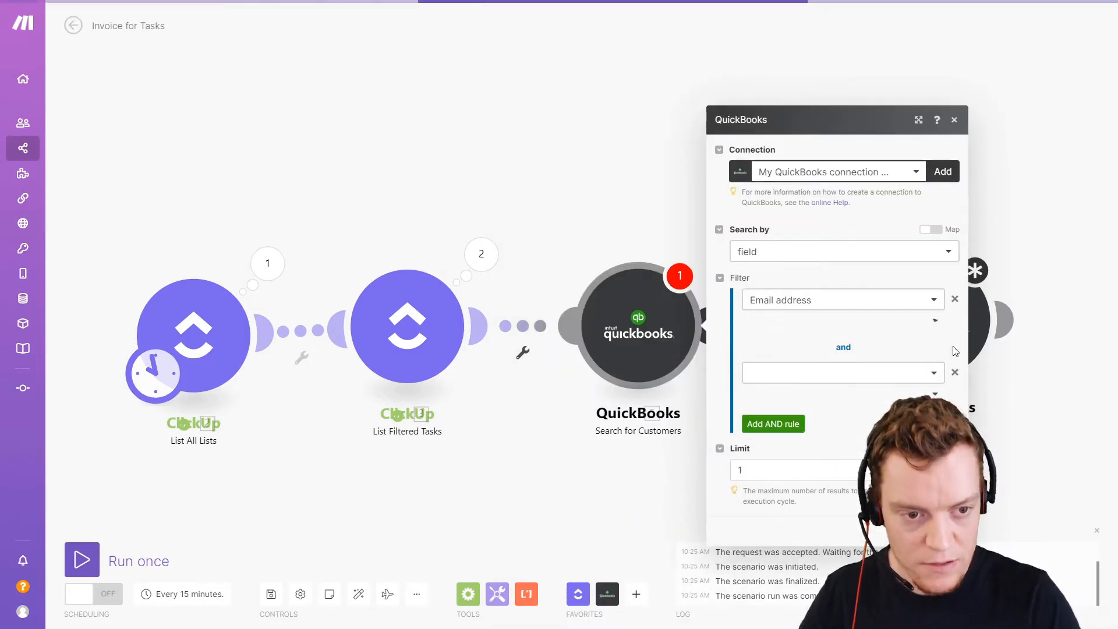
left_click(954, 372)
left_click(865, 325)
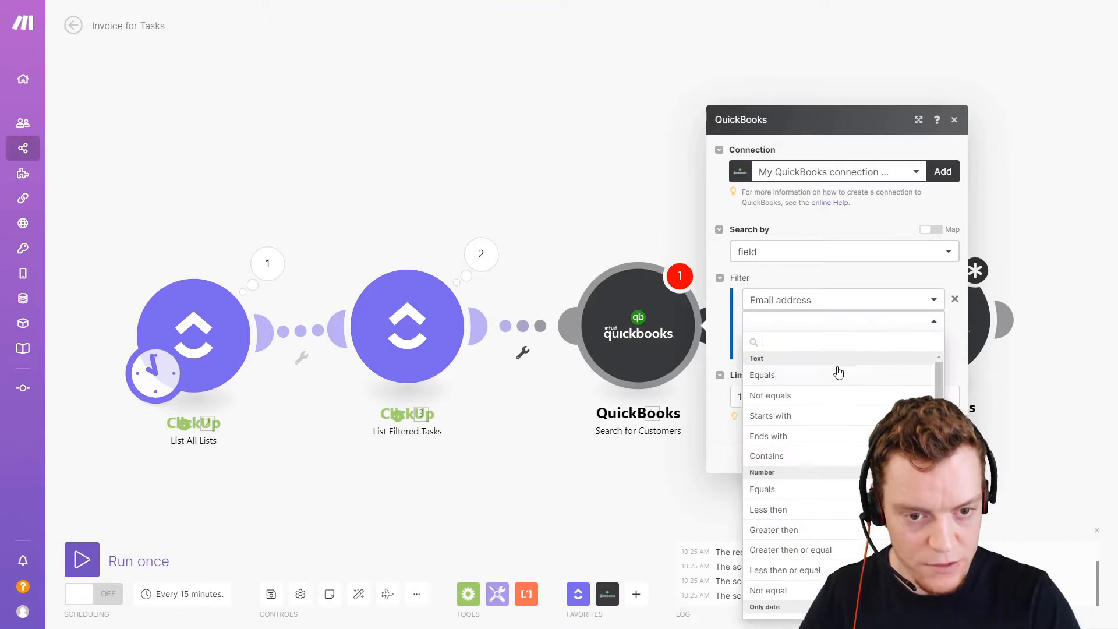
left_click(811, 384)
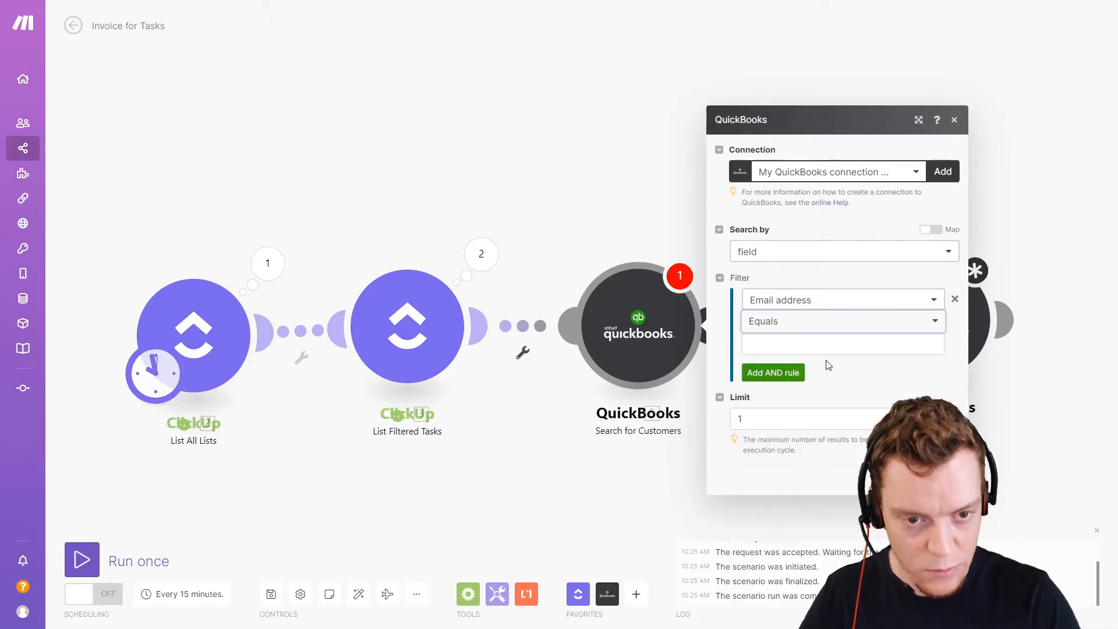
Switch to ClickUp, dismiss the view inheritance banner of the Clients folder, and open the Client A list
left_click(839, 347)
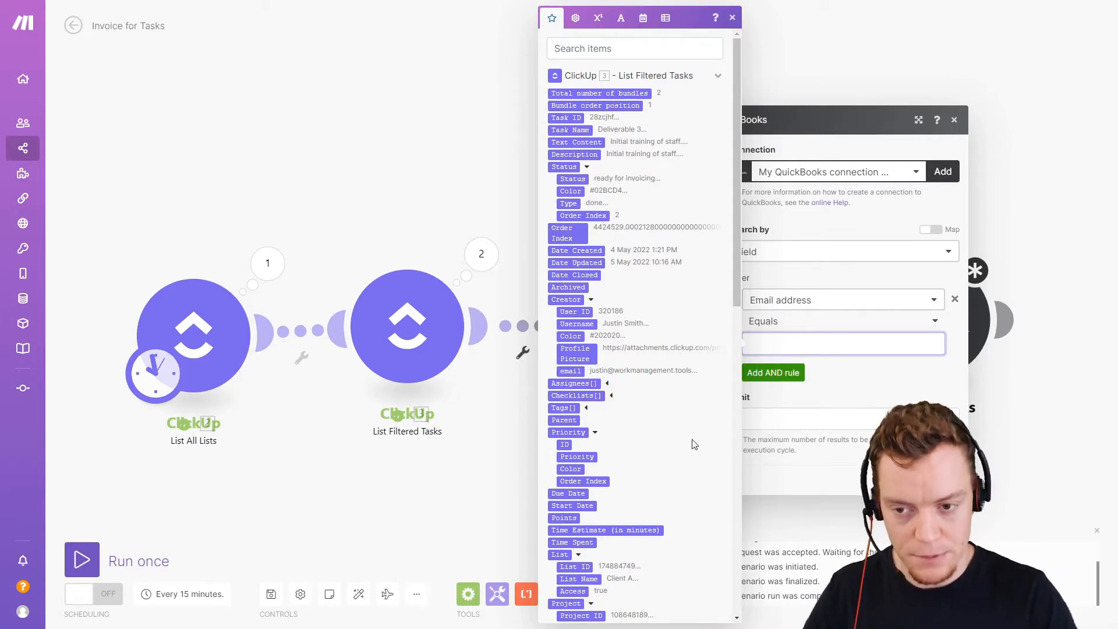
left_click(379, 206)
key("ctrl+Tab")
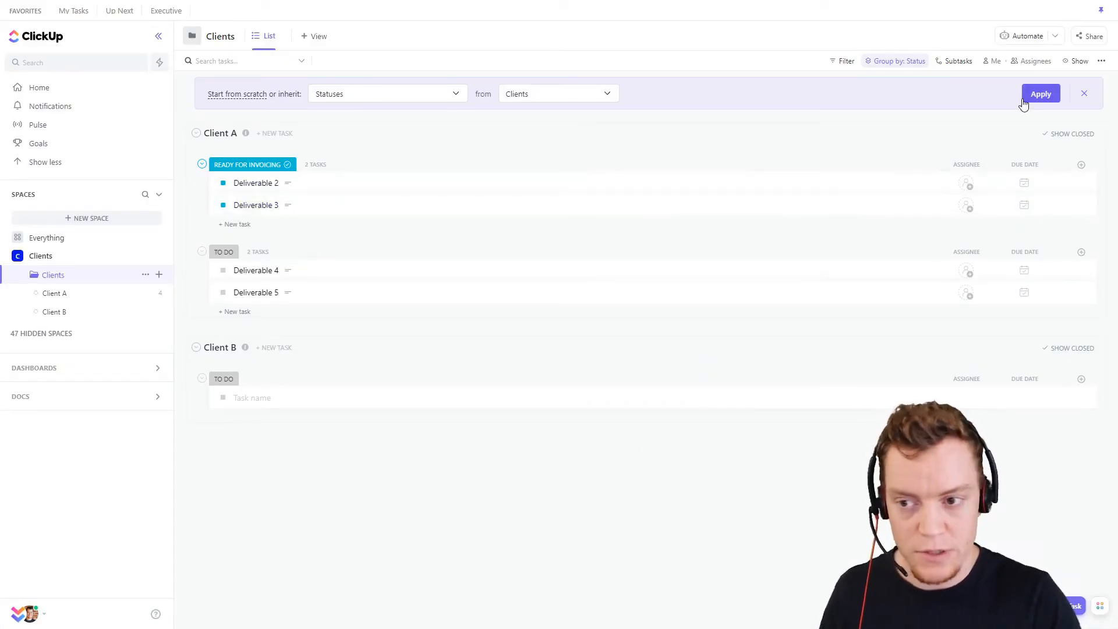
left_click(1084, 94)
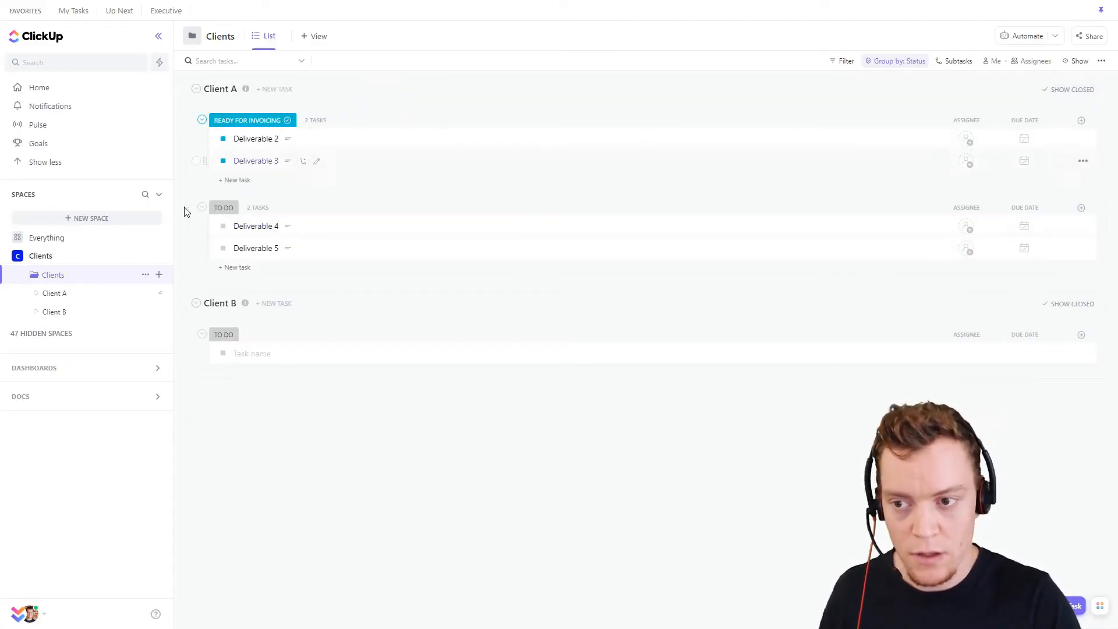
left_click(75, 298)
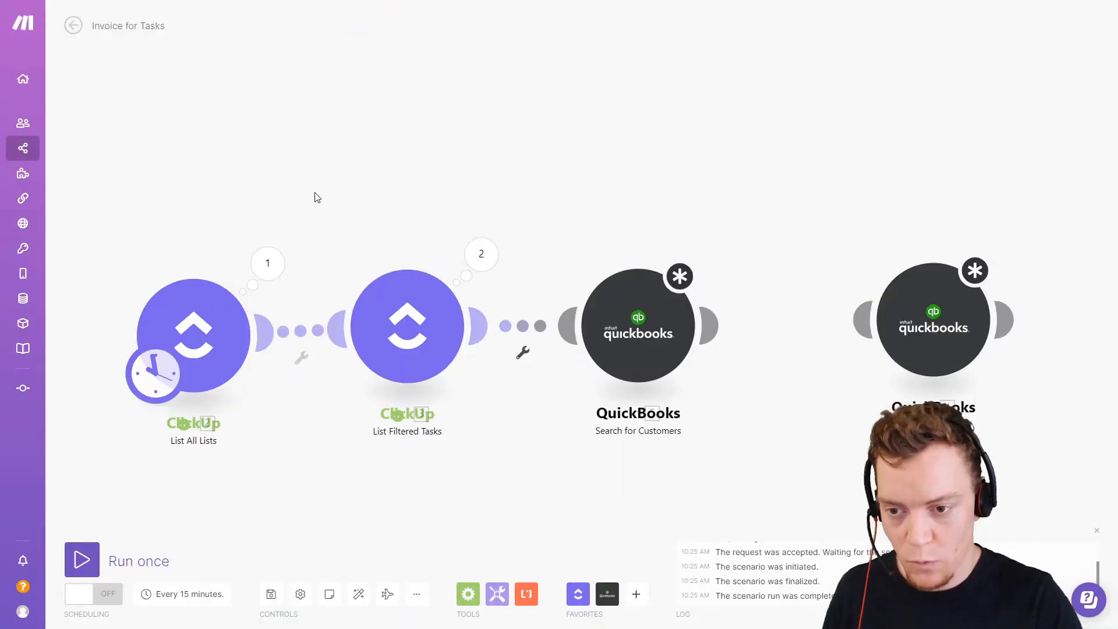
Switch back to Make and examine the output bundles of the List All Lists module for usable list fields
left_click(291, 290)
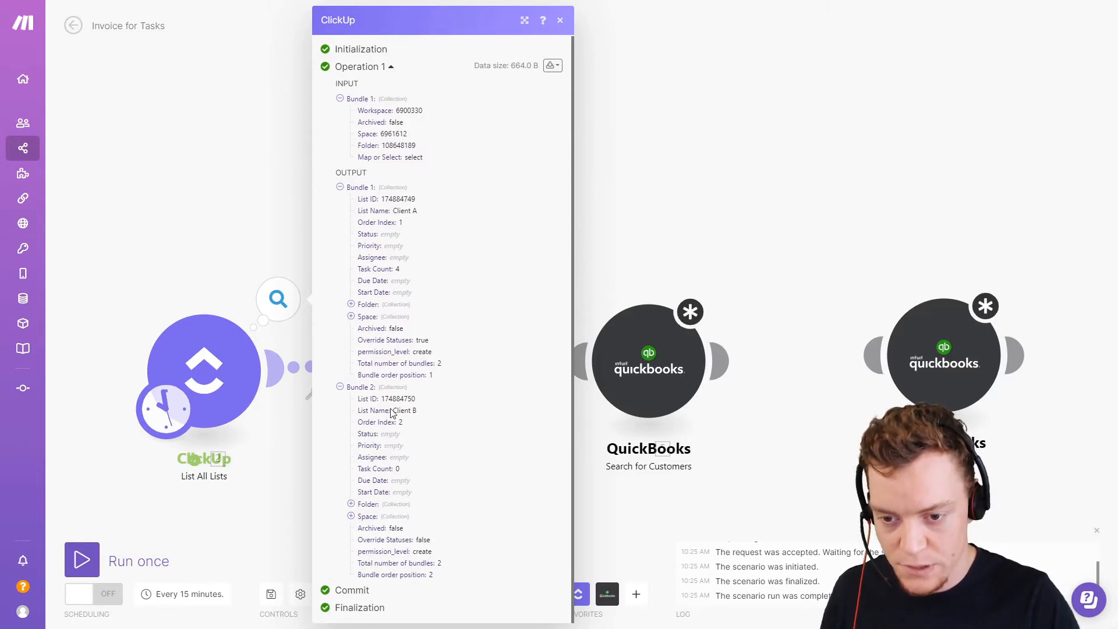
left_click(252, 187)
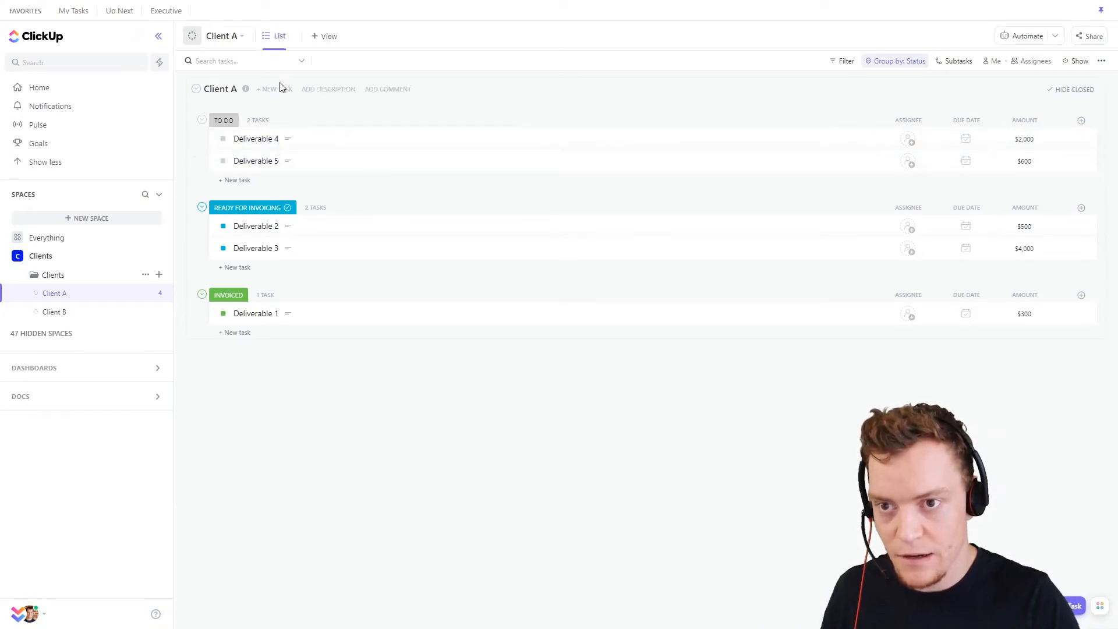
In ClickUp, add a description to the Client A list containing the client's email address
left_click(331, 95)
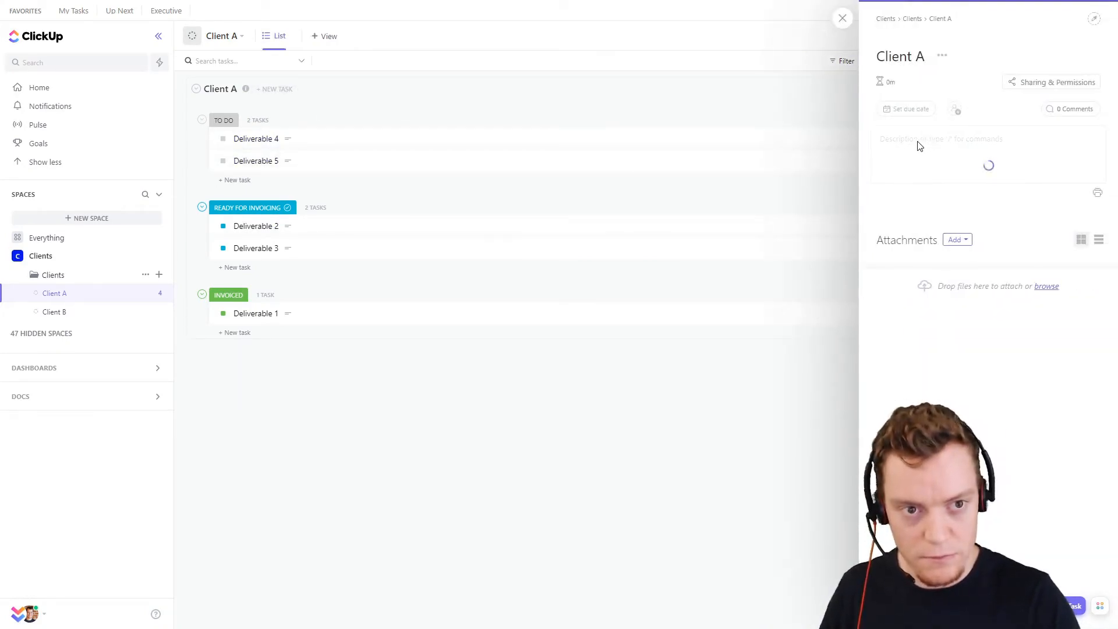
type("te")
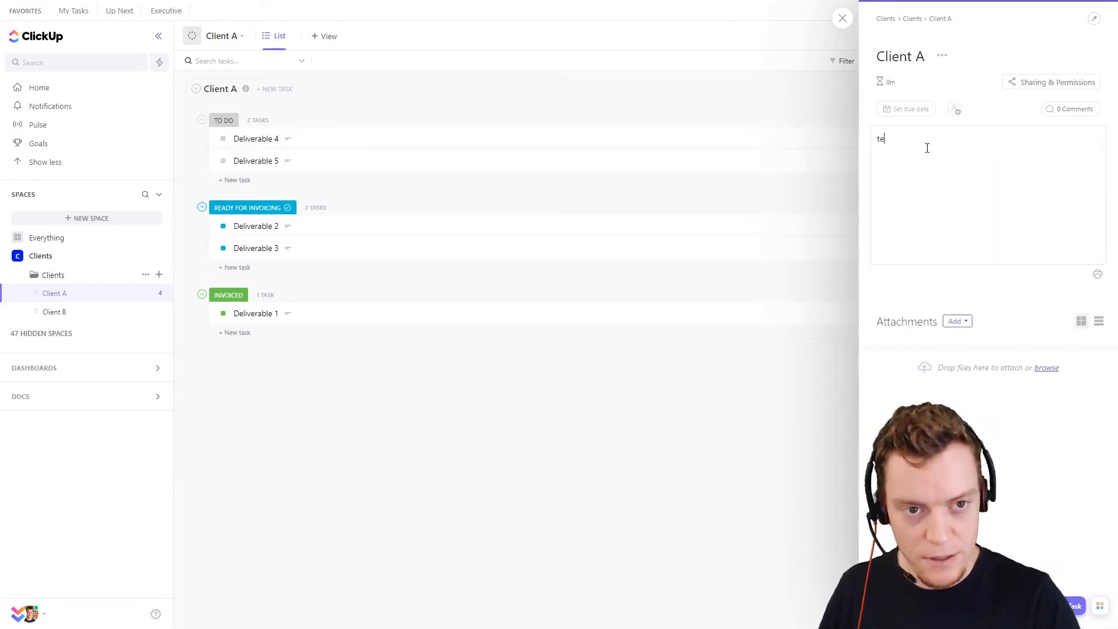
type("st@test.com")
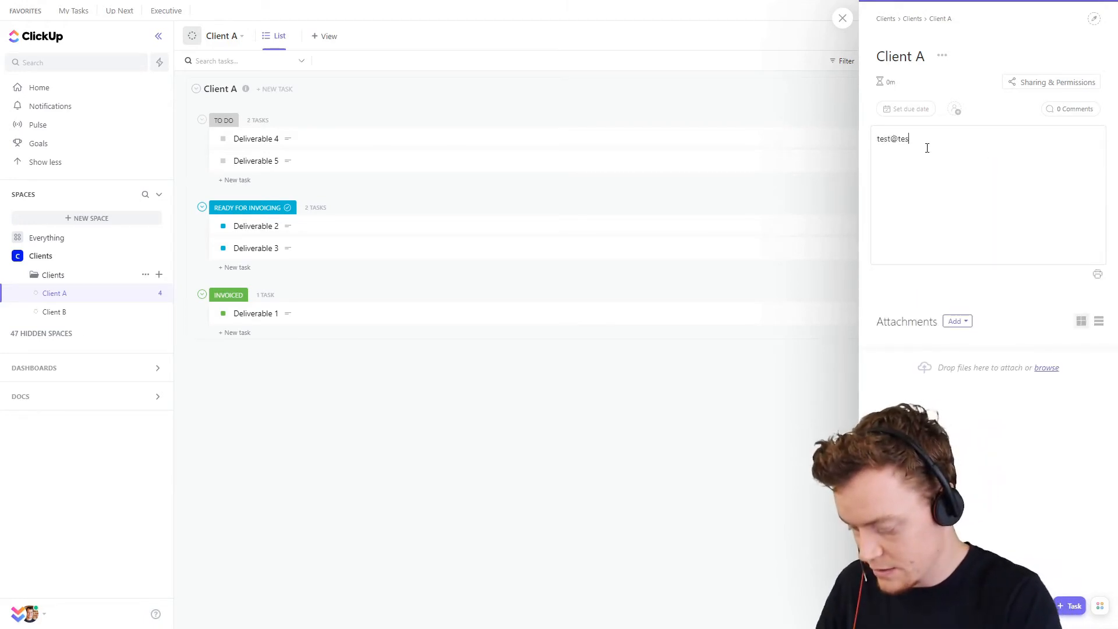
left_click(814, 389)
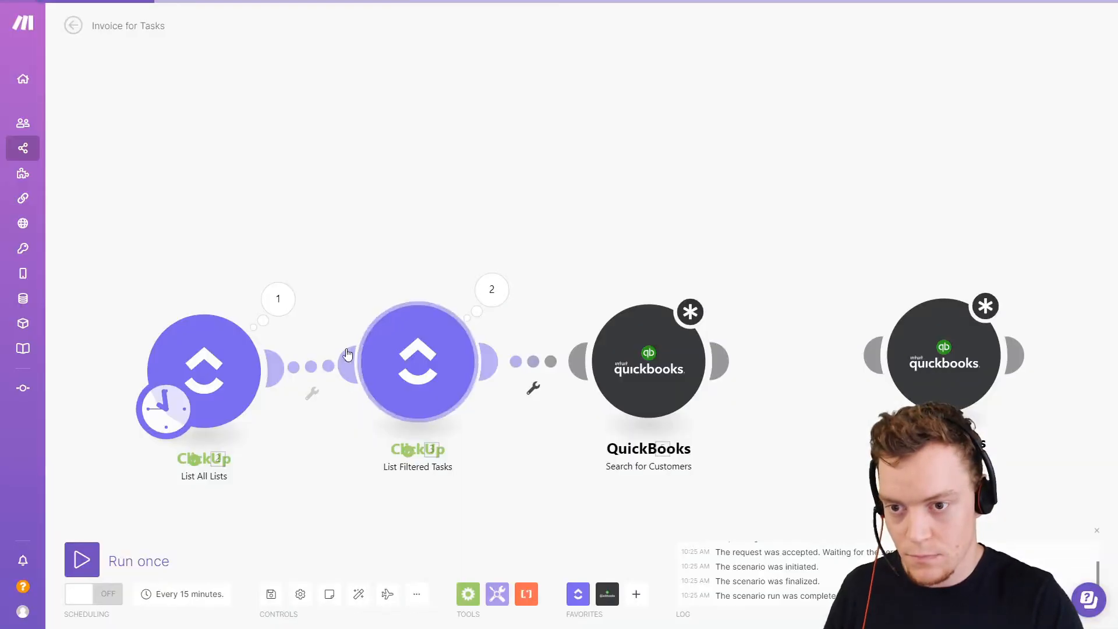
Run only the List All Lists module in Make and check the Content field in its output
right_click(224, 372)
left_click(265, 398)
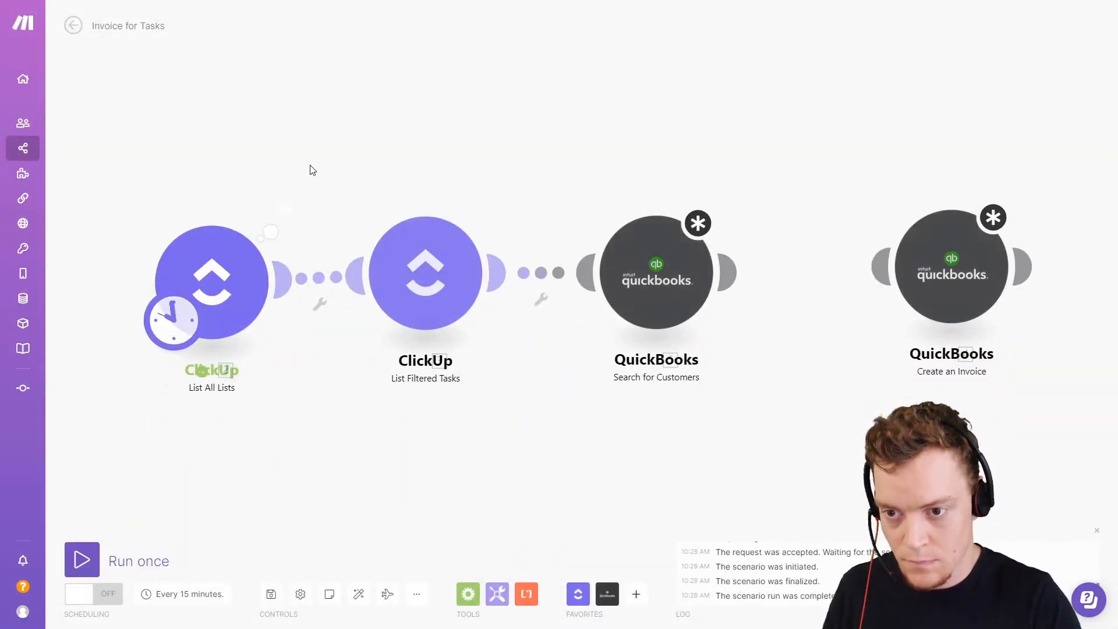
left_click(308, 216)
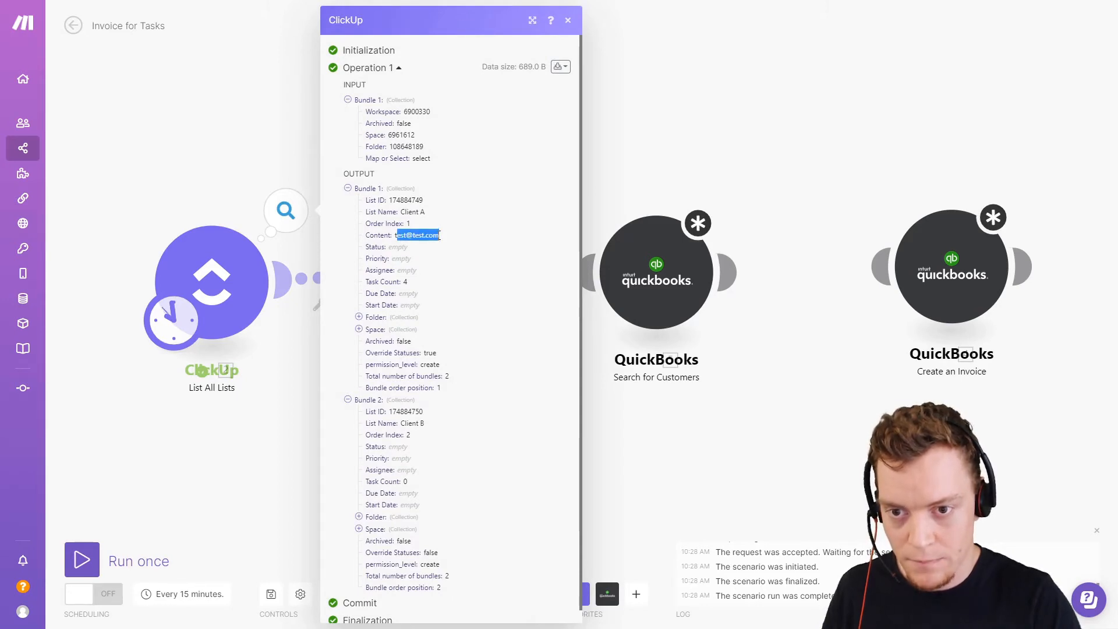
left_click(174, 139)
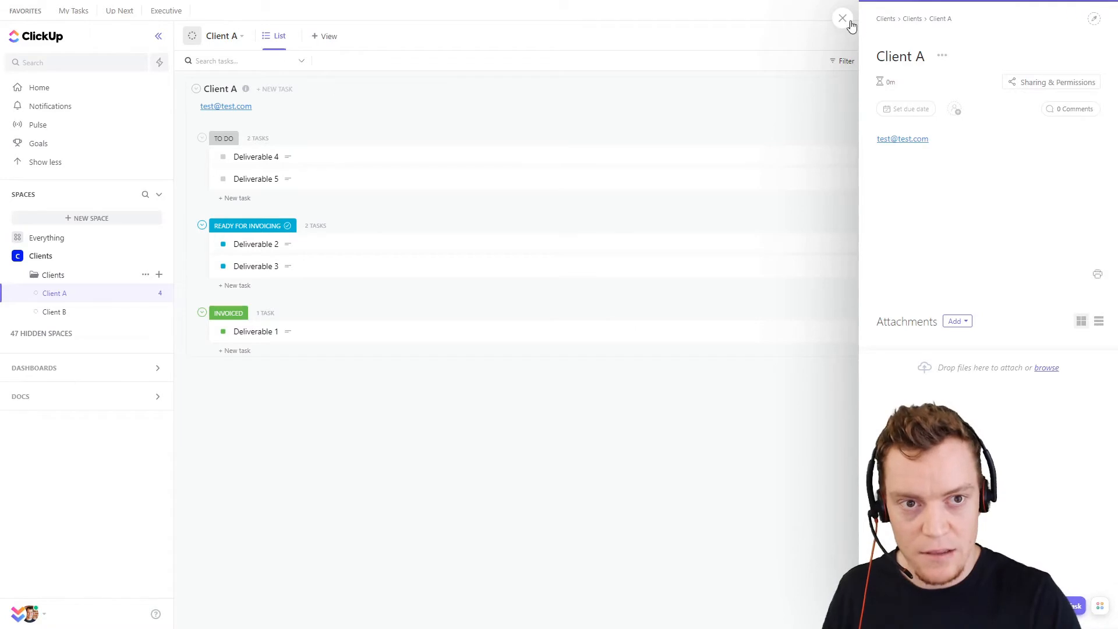
Close the Client A list details in ClickUp and toggle the visibility of the list's description
left_click(842, 19)
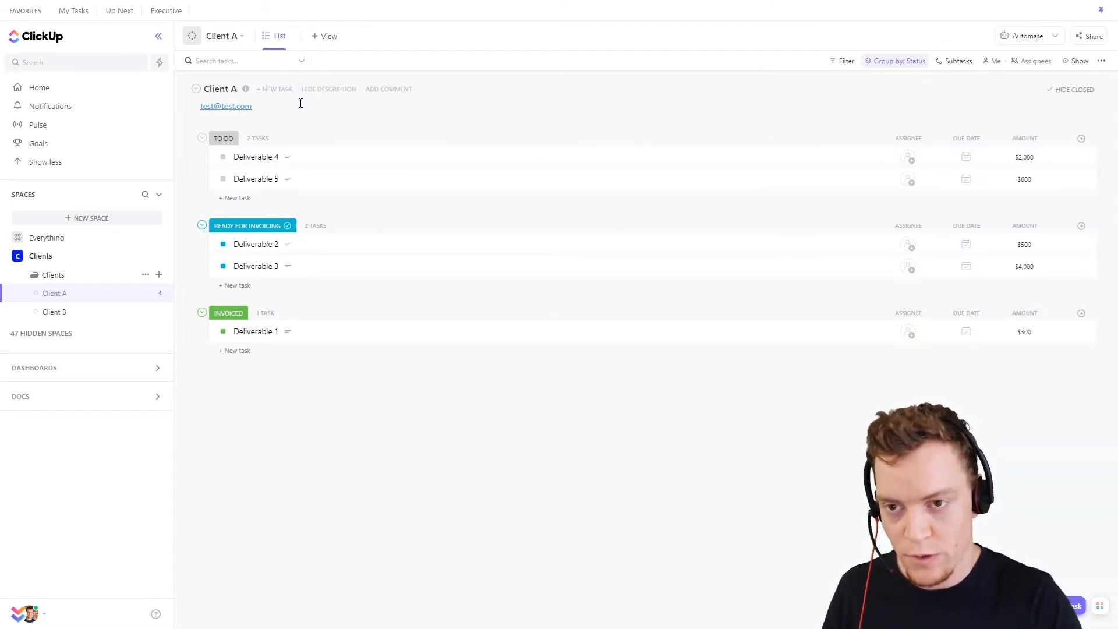
left_click(327, 89)
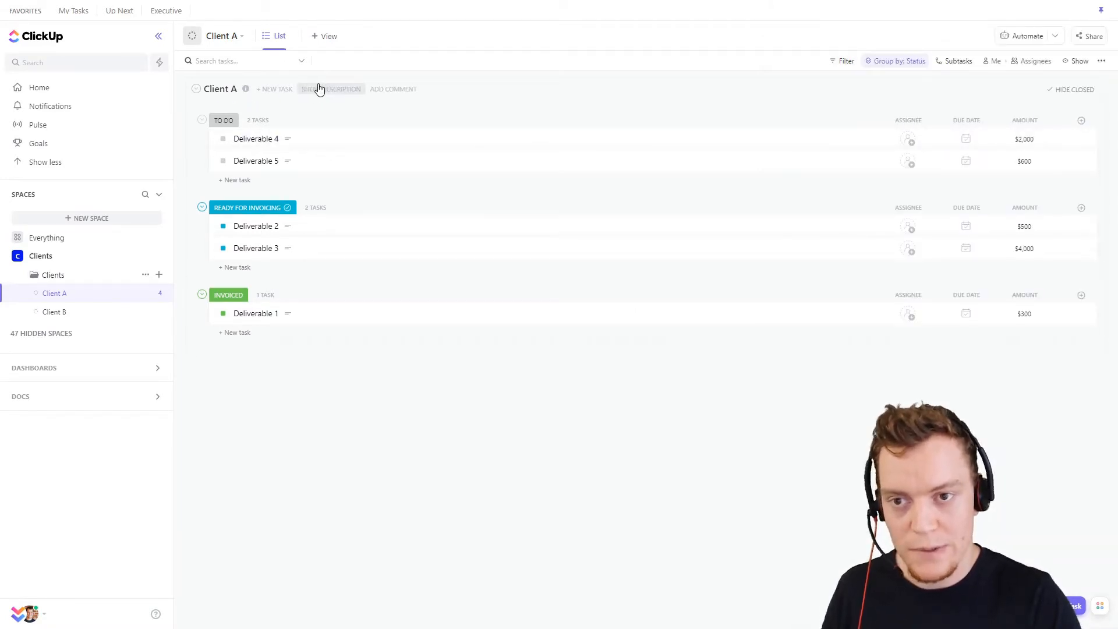
left_click(357, 90)
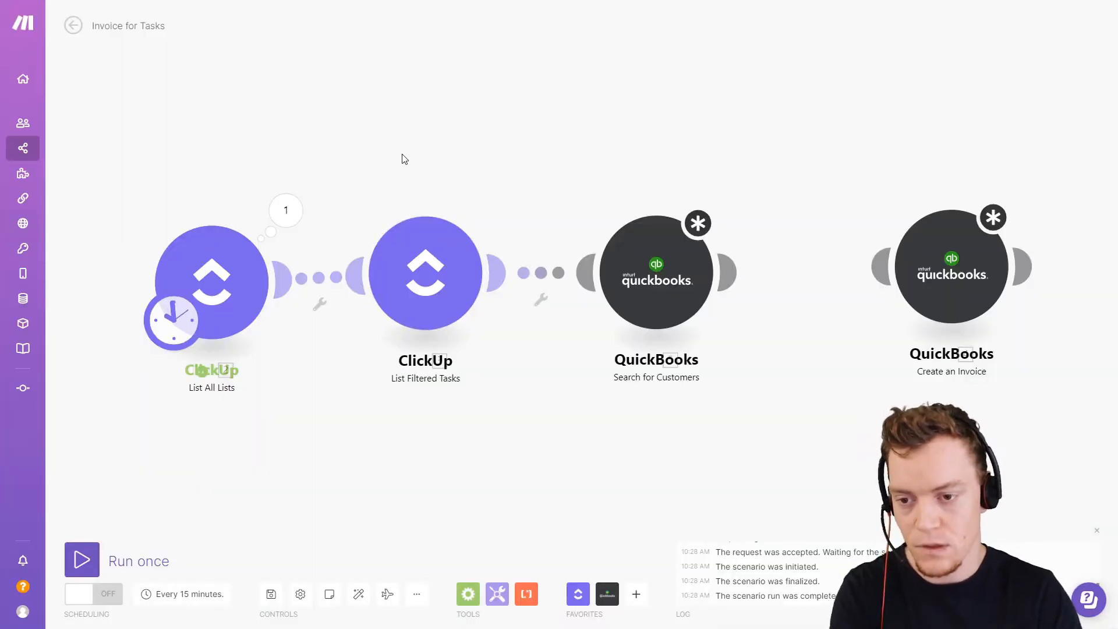
In Make, map the Content field from List All Lists as the customer search's email value and save the module
left_click(652, 289)
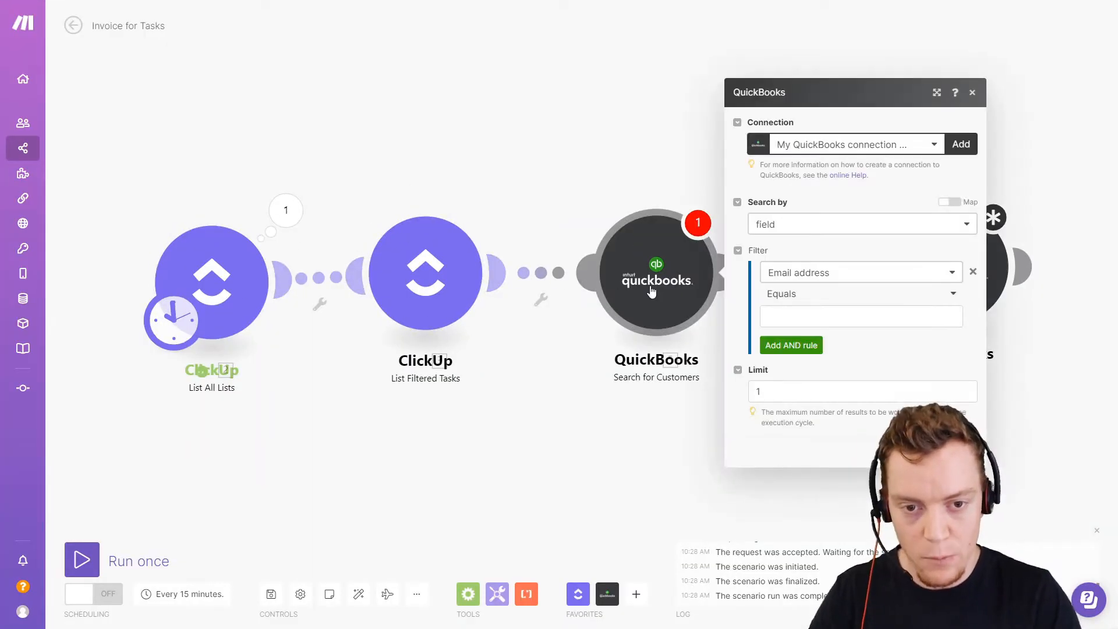
left_click(821, 316)
scroll(699, 315, "down", 10)
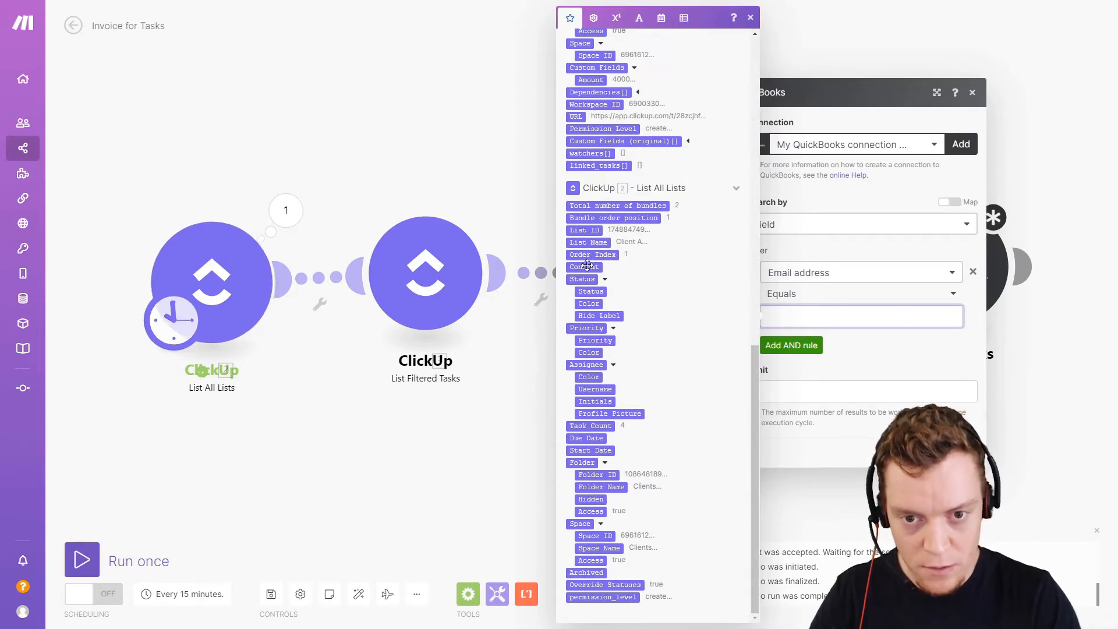
left_click(592, 267)
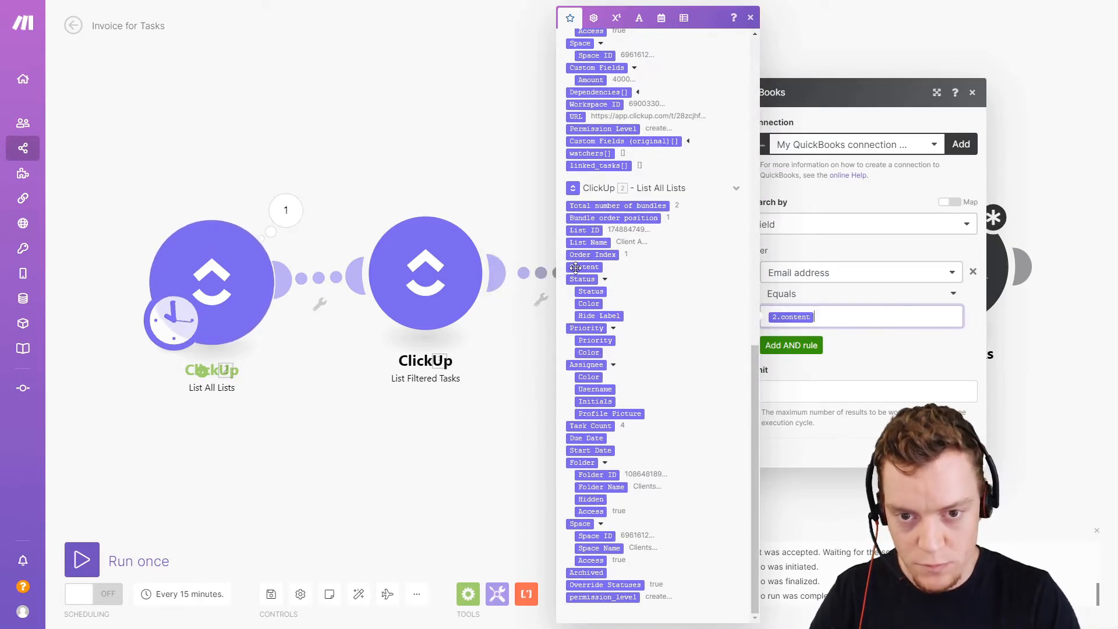
left_click(922, 368)
left_click(962, 450)
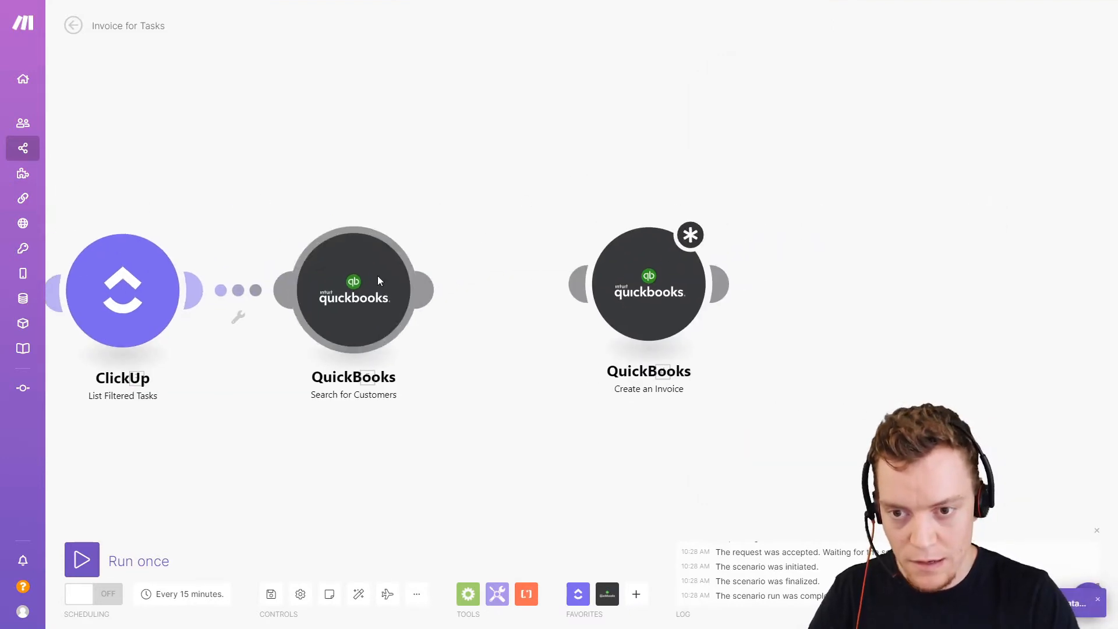
Run only the Search for Customers module, entering the client's email address as the Content value
right_click(379, 277)
left_click(416, 304)
left_click(530, 347)
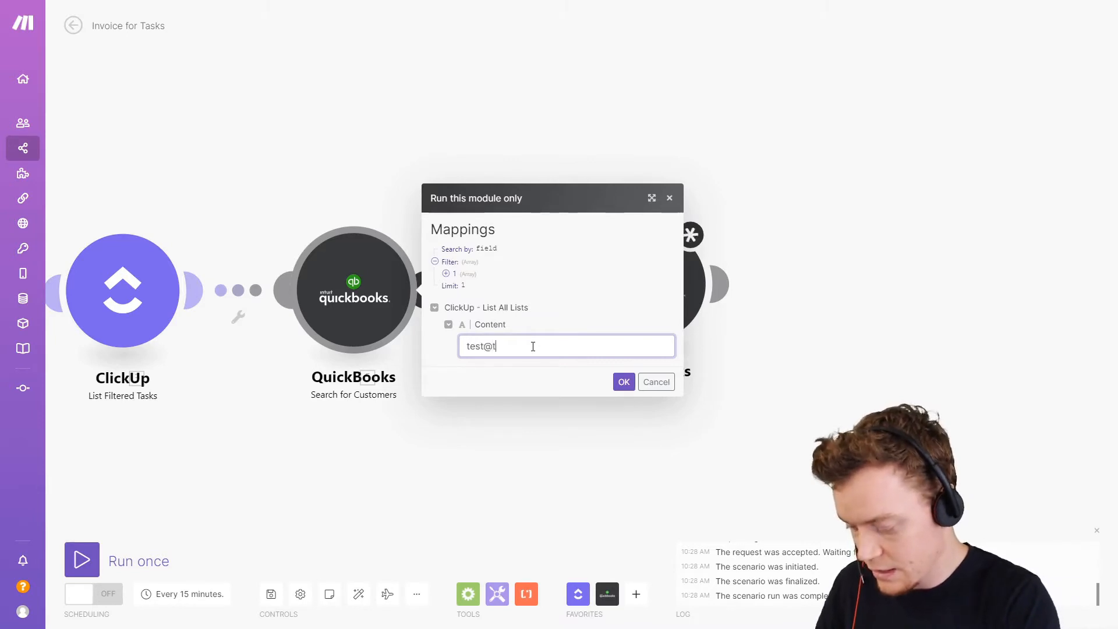
type("test@test.c")
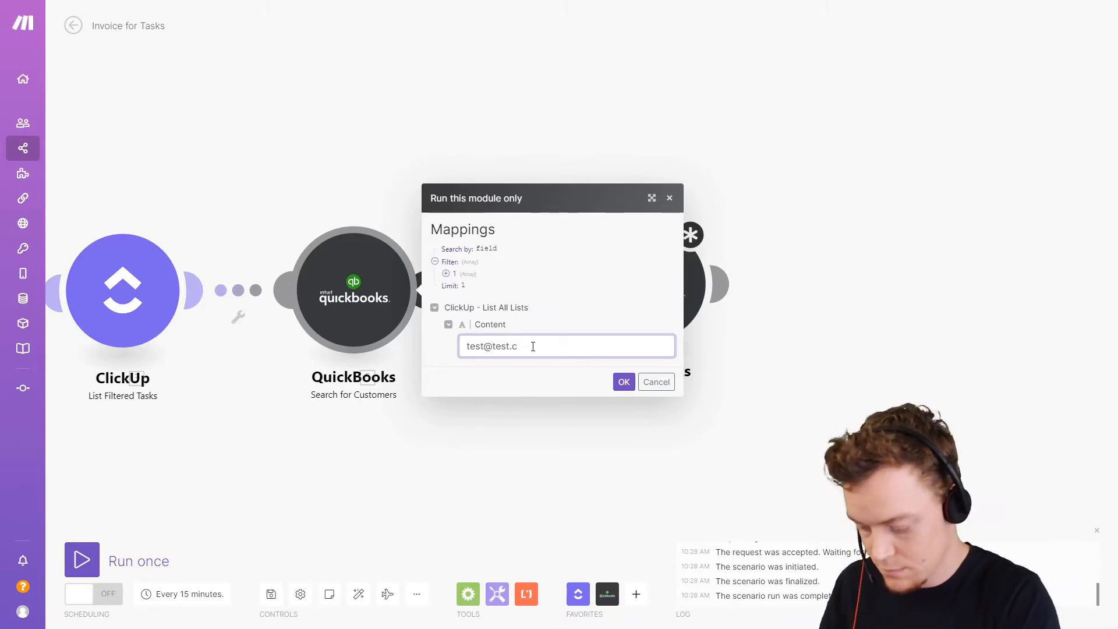
type("om")
left_click(624, 382)
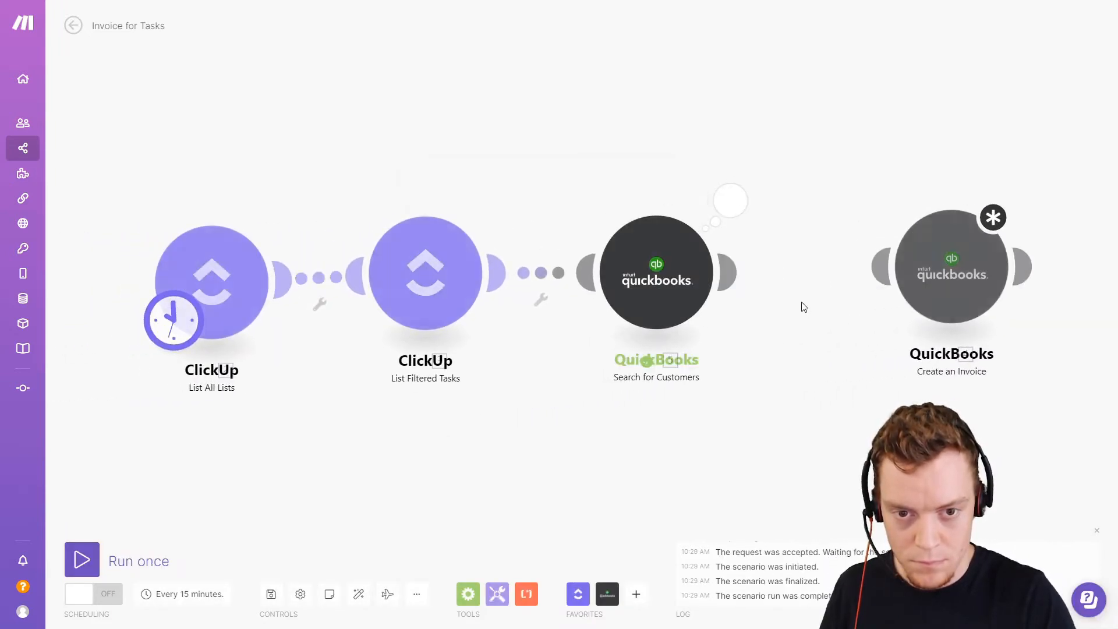
Examine the customer record in the Search for Customers output bundle
left_click_drag(779, 290, 658, 345)
left_click_drag(658, 345, 641, 352)
left_click(437, 215)
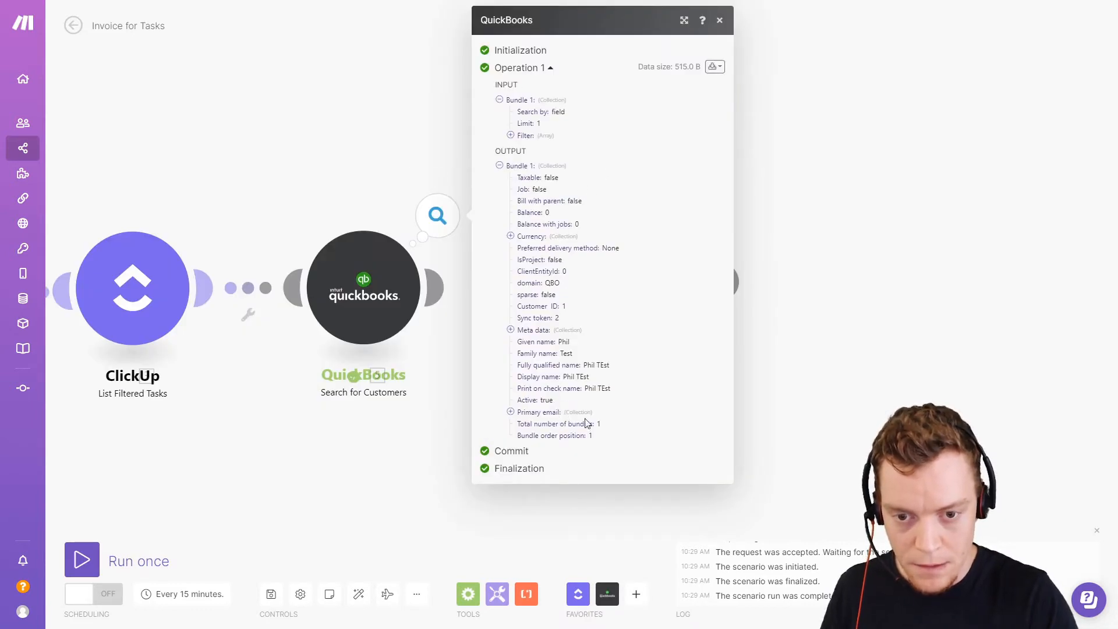
left_click(440, 416)
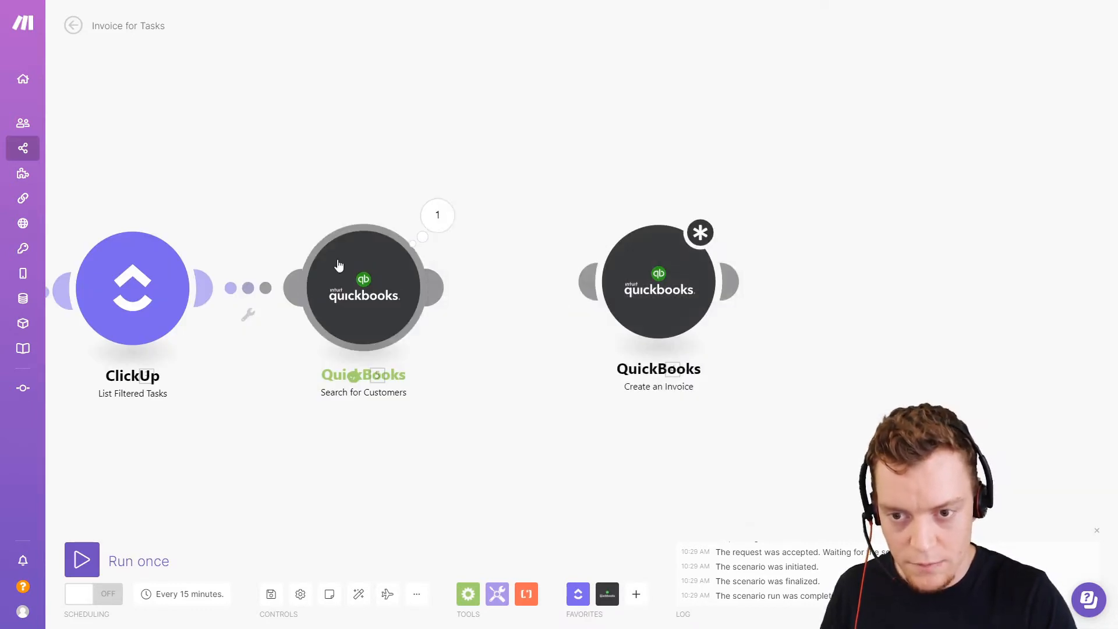
Rerun only the Search for Customers module with a different test email as Content and inspect its output
right_click(337, 262)
left_click(395, 290)
left_click(510, 347)
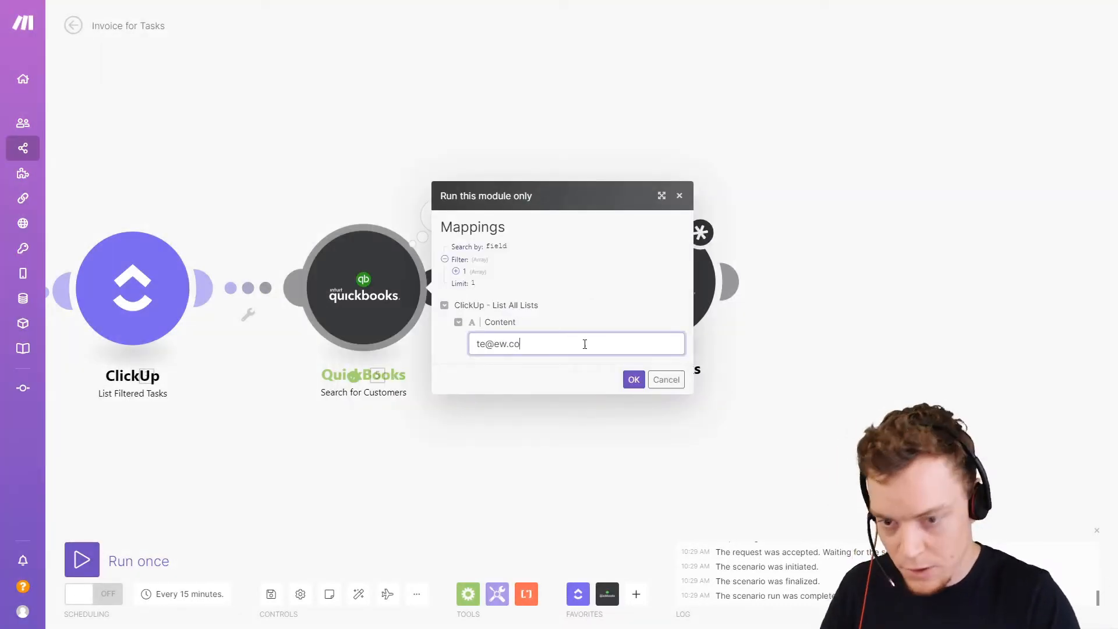
left_click(634, 379)
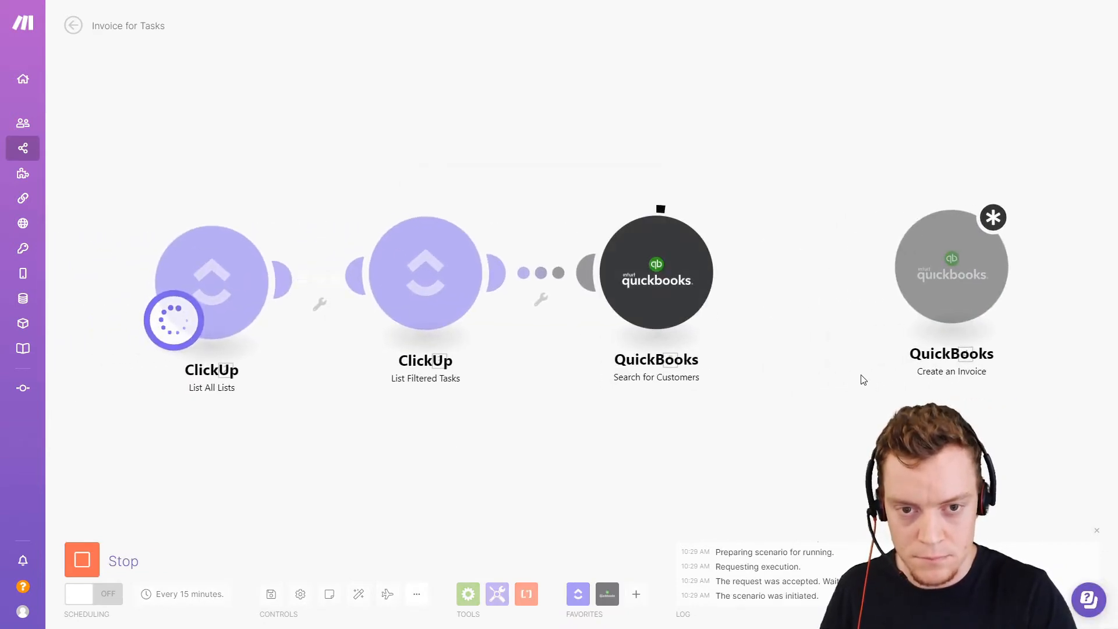
left_click(573, 230)
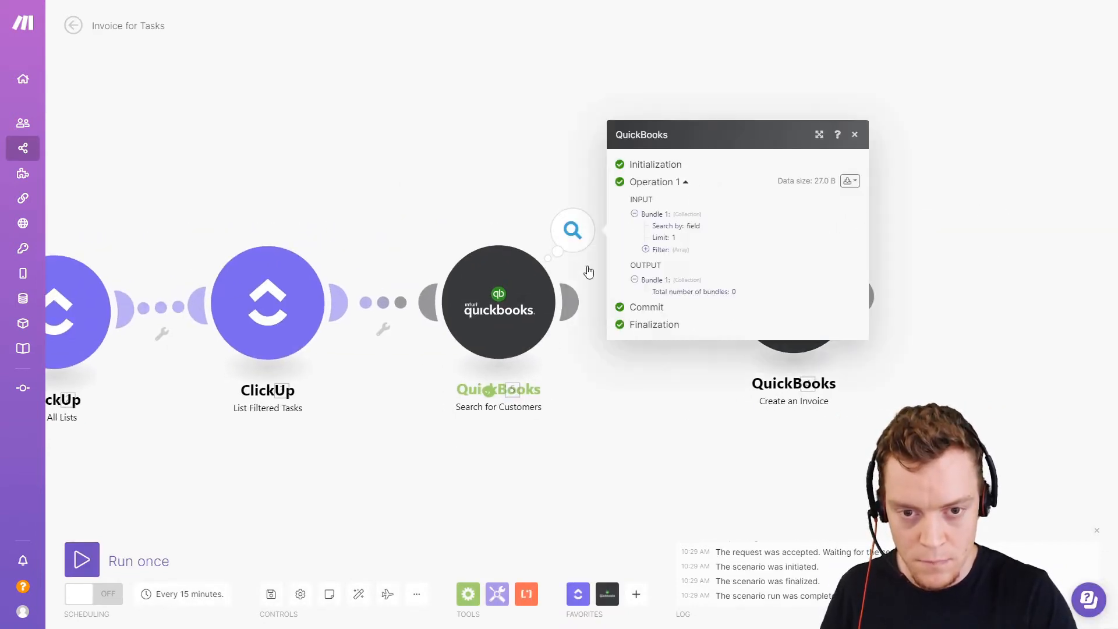
Insert a Router between Search for Customers and Create an Invoice, and place the invoice module on an upward branch
left_click_drag(619, 445, 402, 408)
left_click(469, 595)
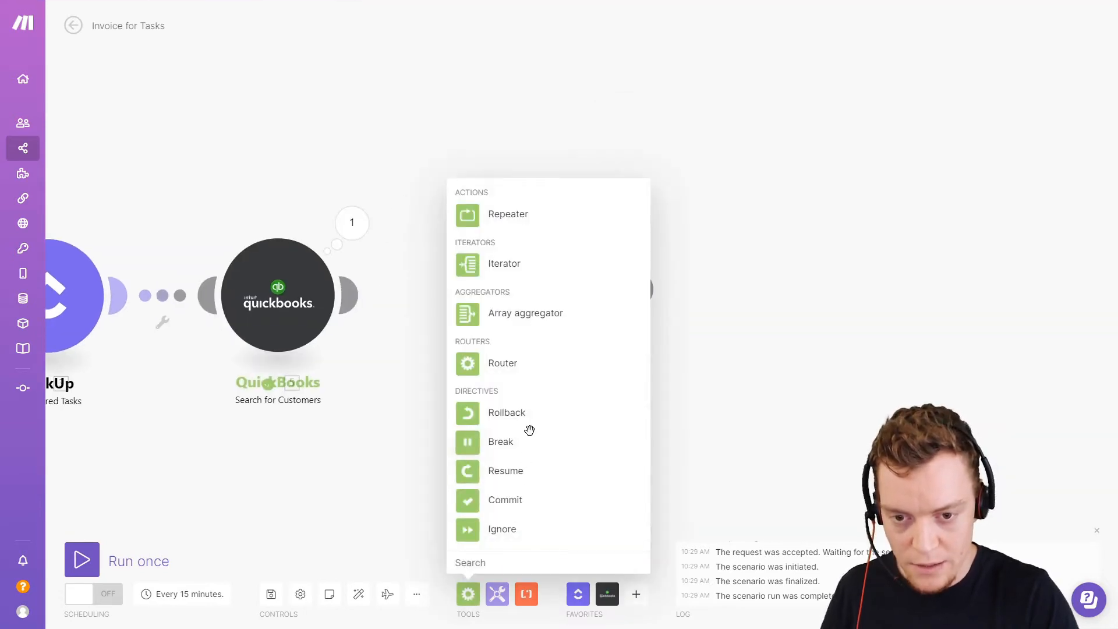
left_click(538, 368)
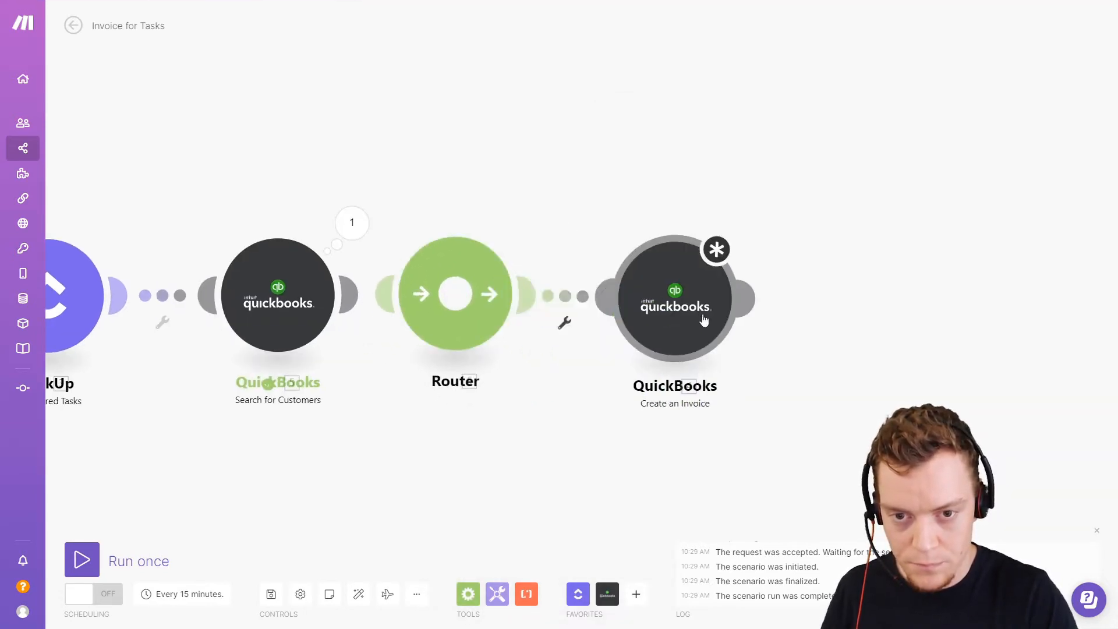
left_click_drag(796, 282, 708, 153)
Set up a filter labelled Customer Exists on the Create an Invoice branch, requiring Search for Customers' Total number of bundles numerically greater than 0
left_click(569, 204)
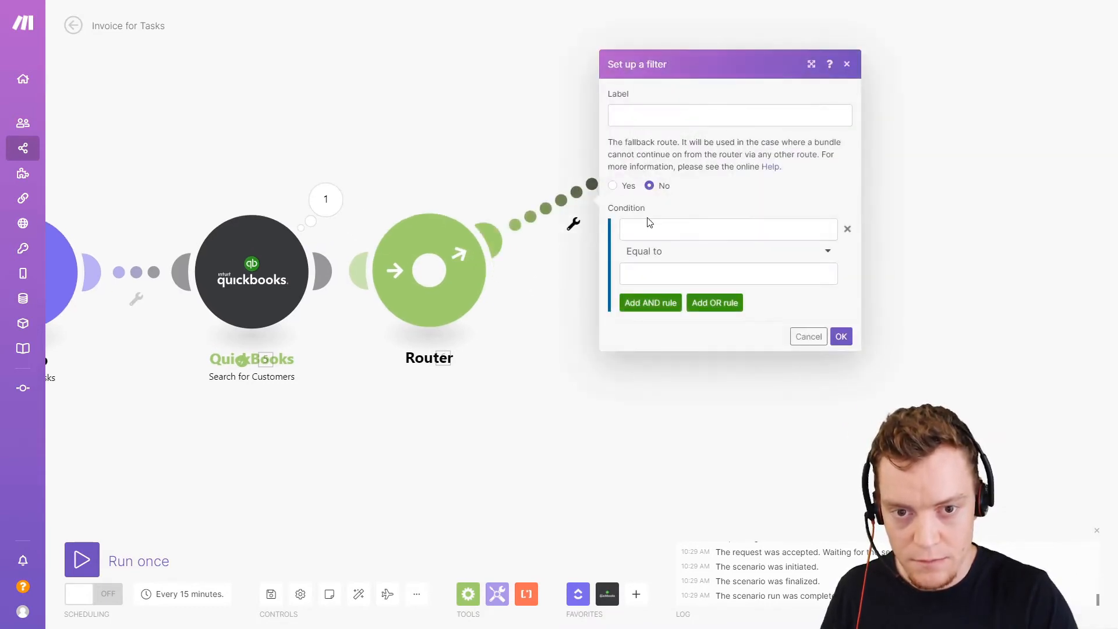
type("Customer Exists")
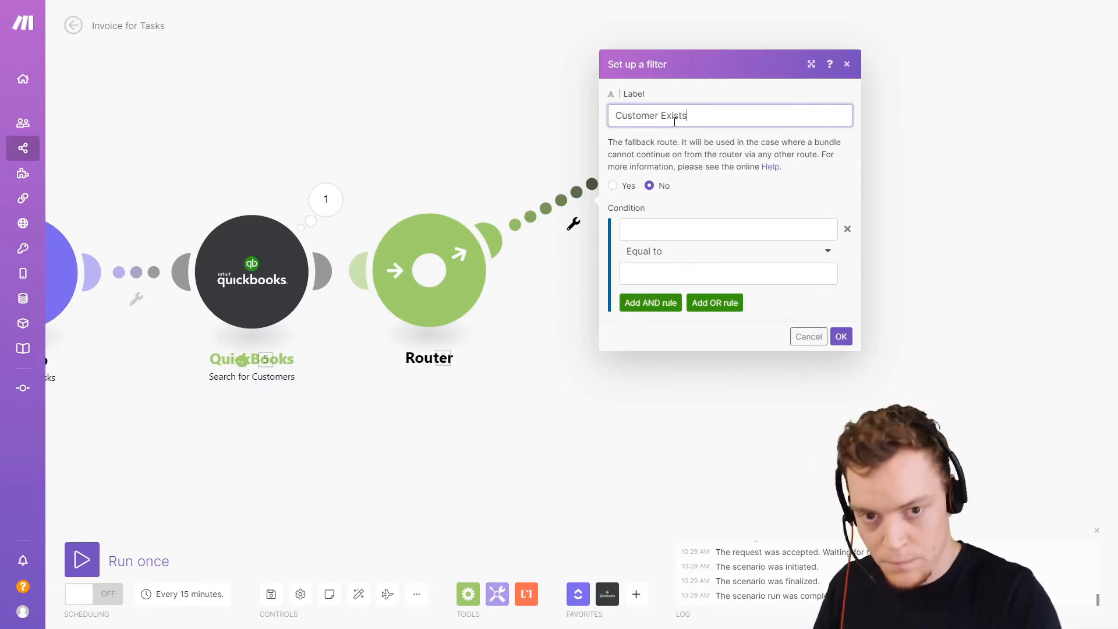
left_click(659, 237)
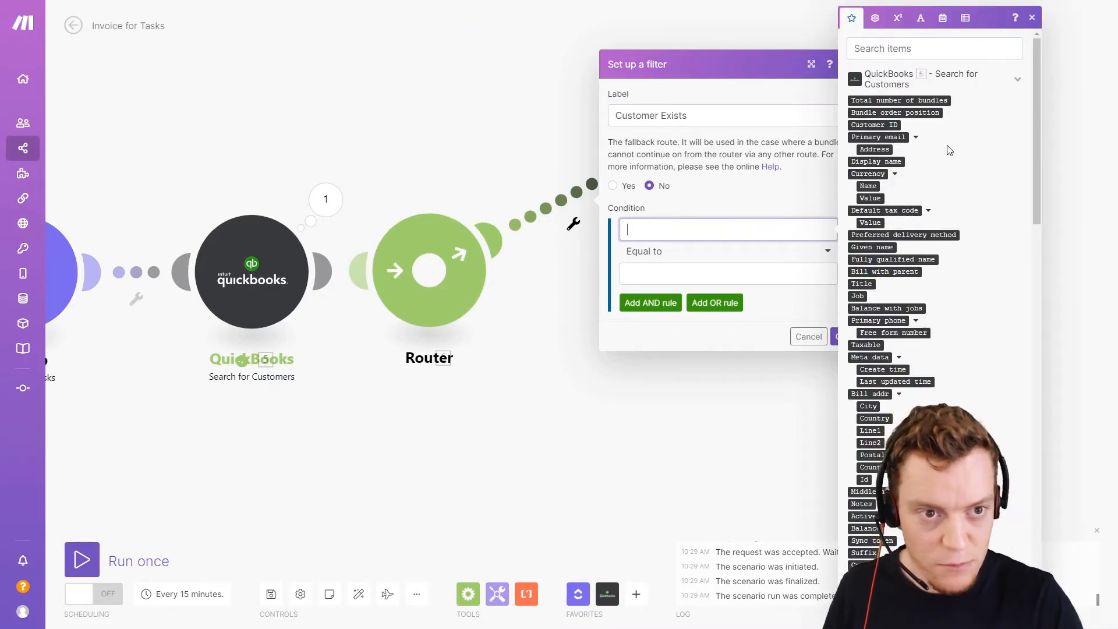
left_click(931, 100)
left_click(700, 256)
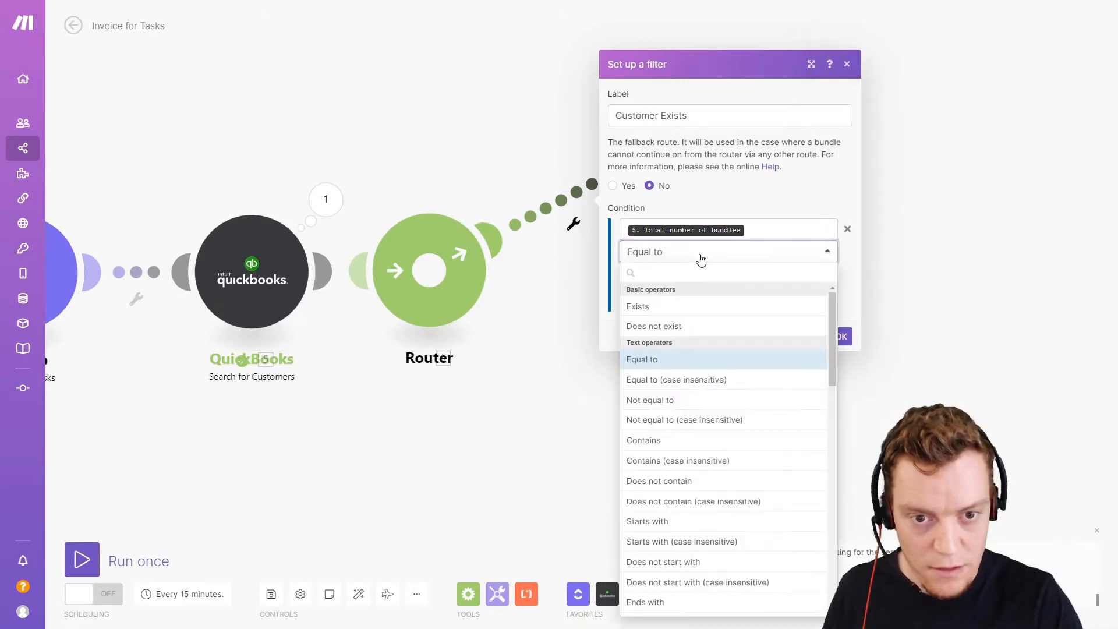
scroll(689, 364, "down", 6)
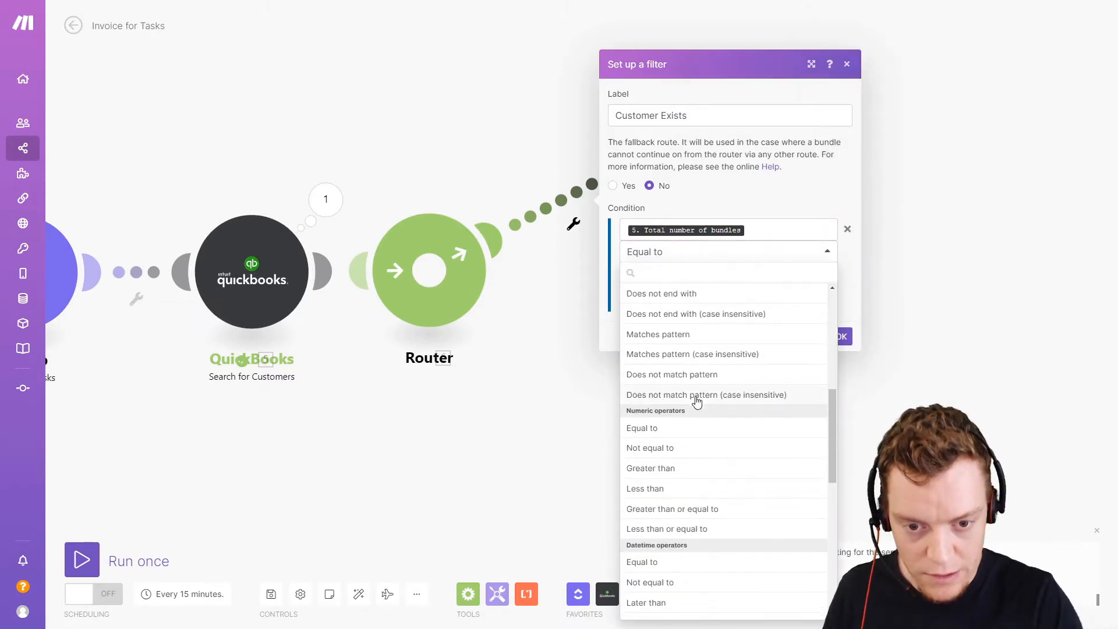
left_click(672, 469)
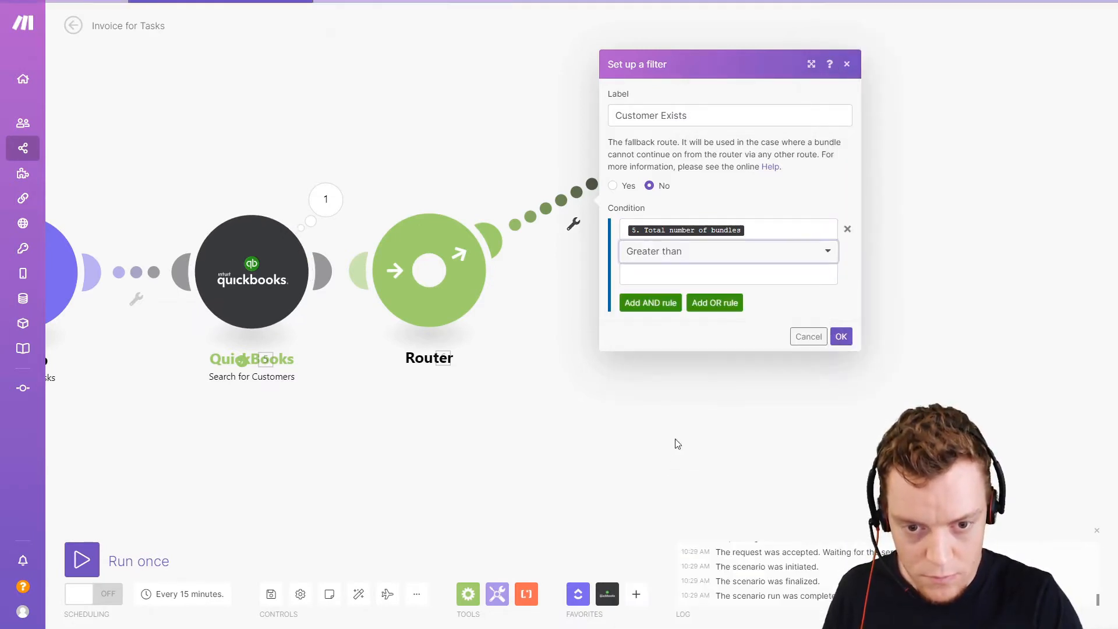
left_click(716, 259)
left_click(861, 280)
left_click(819, 276)
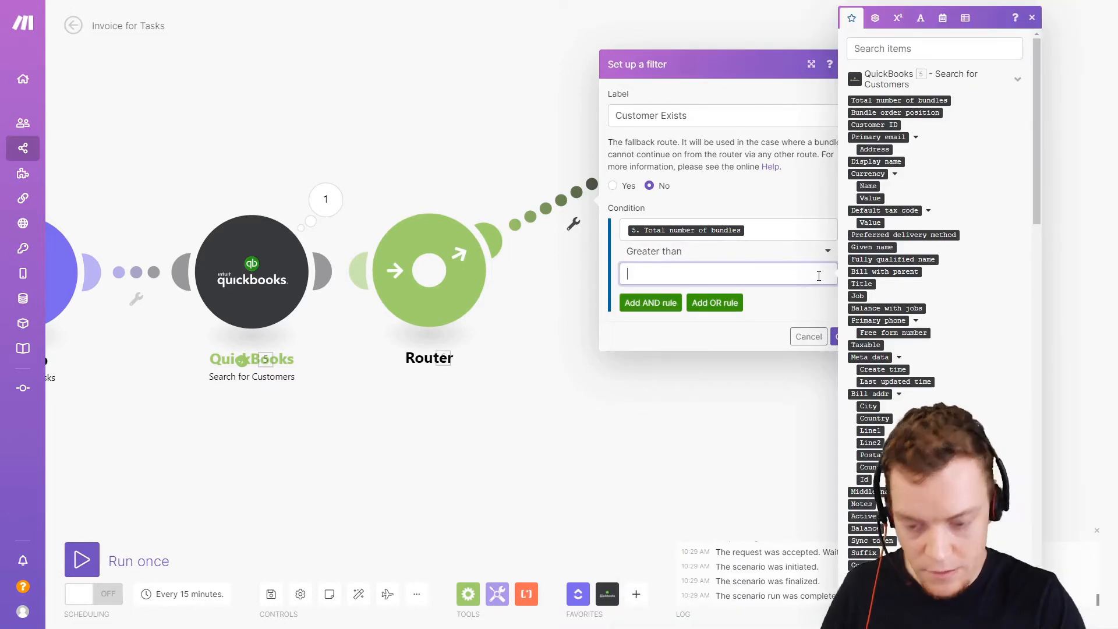
type("0")
left_click(791, 303)
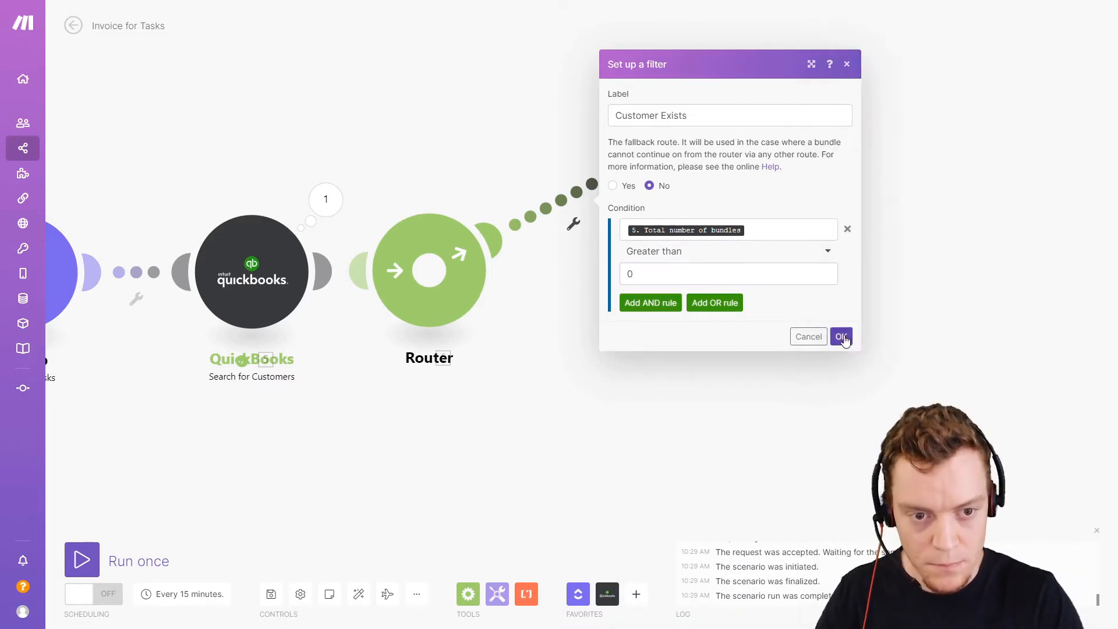
left_click(841, 337)
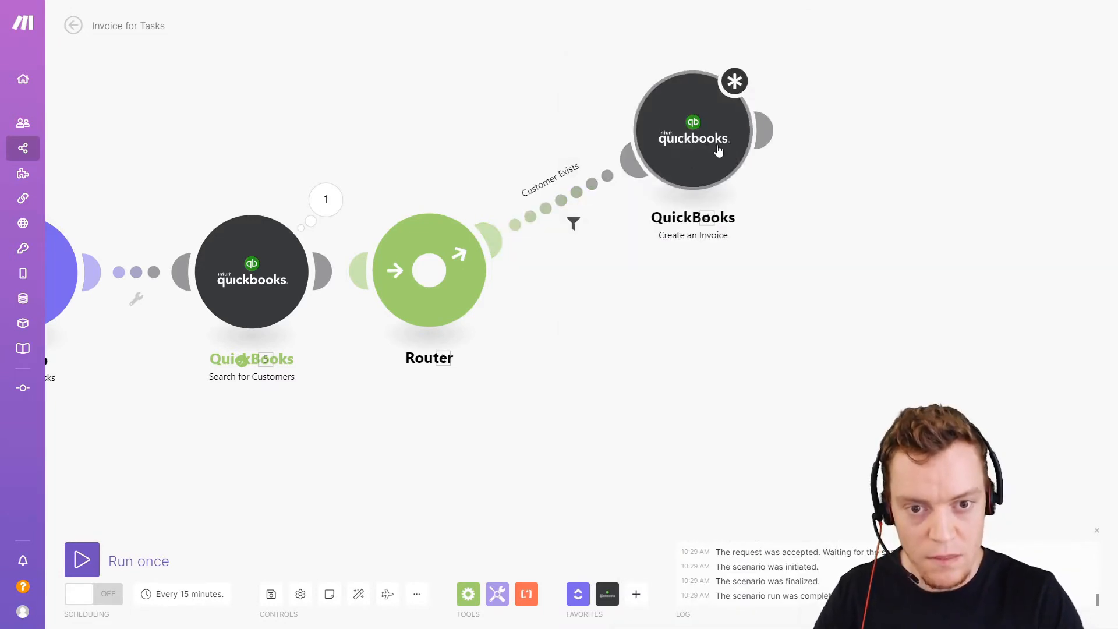
Add a QuickBooks Create a Customer module on a second, downward branch of the Router
left_click(607, 594)
scroll(699, 317, "down", 10)
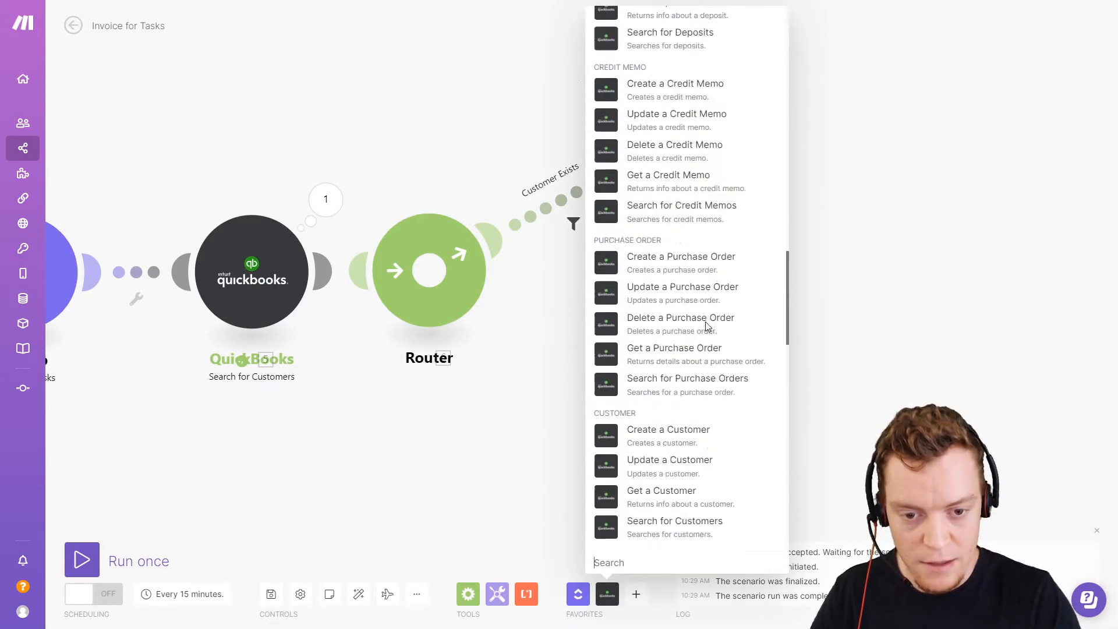
scroll(708, 326, "down", 15)
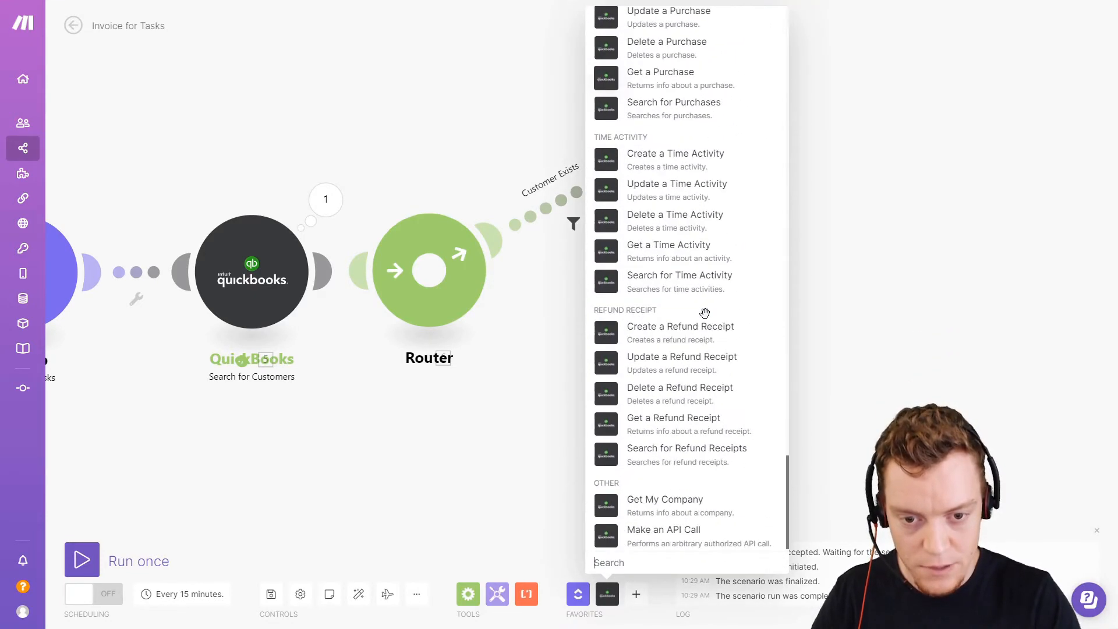
scroll(699, 314, "up", 6)
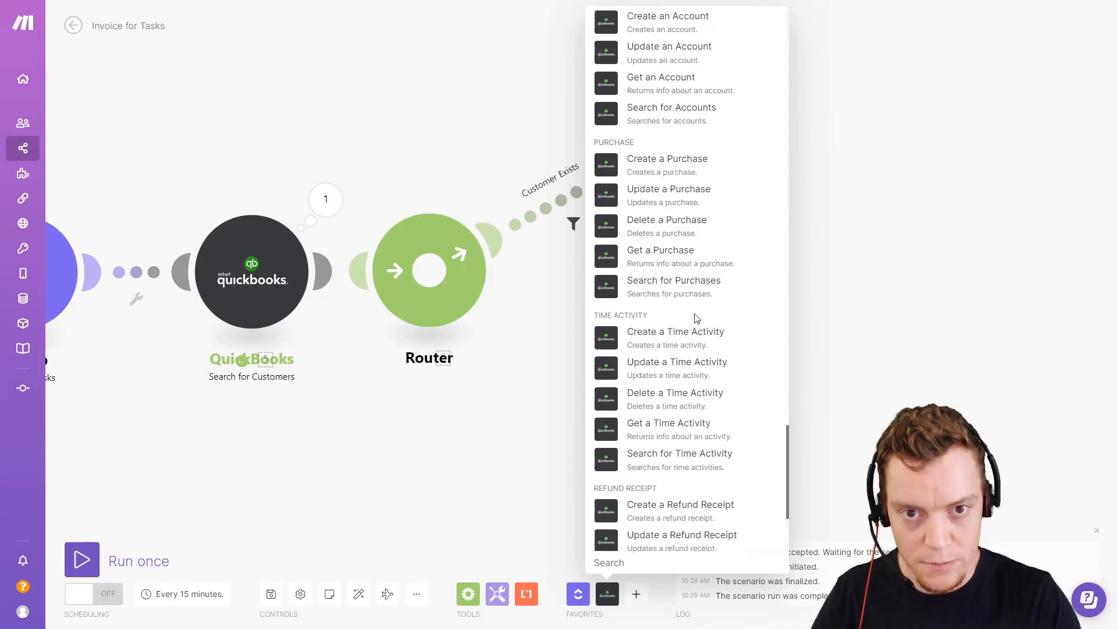
scroll(681, 304, "up", 12)
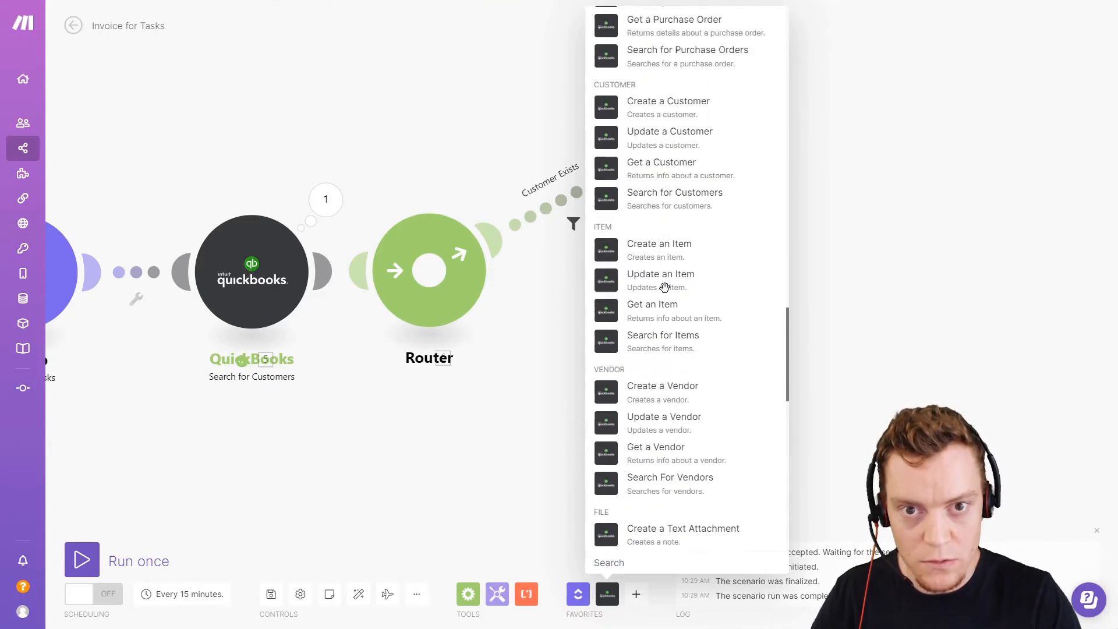
left_click(685, 284)
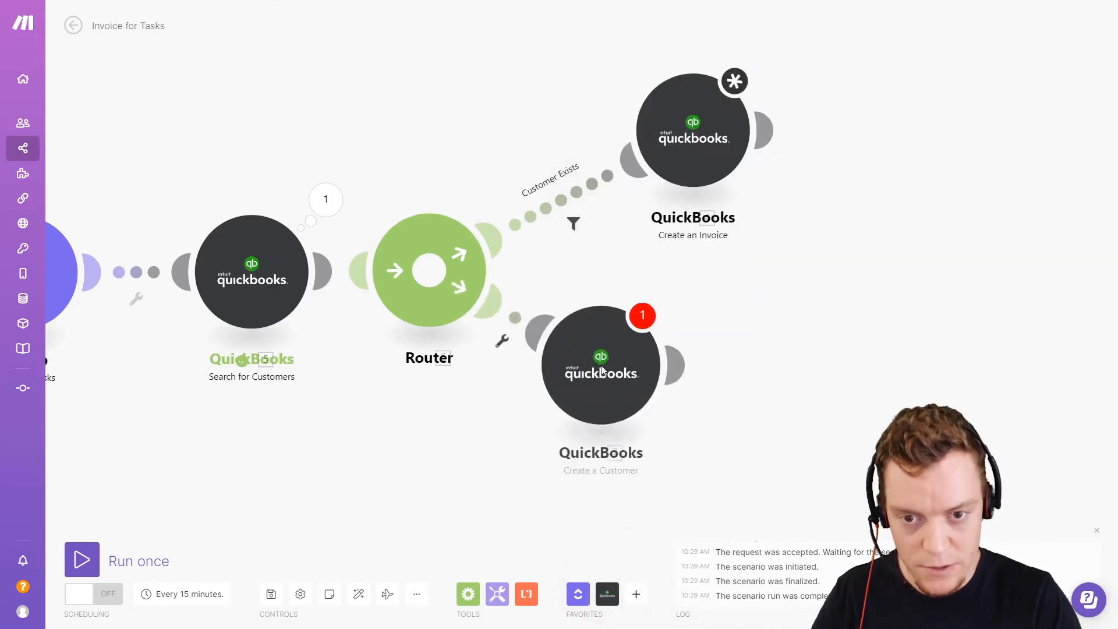
Set up a filter labelled Customer Doesn't Exist on the Create a Customer branch, requiring Total number of bundles numerically equal to 0
left_click(546, 347)
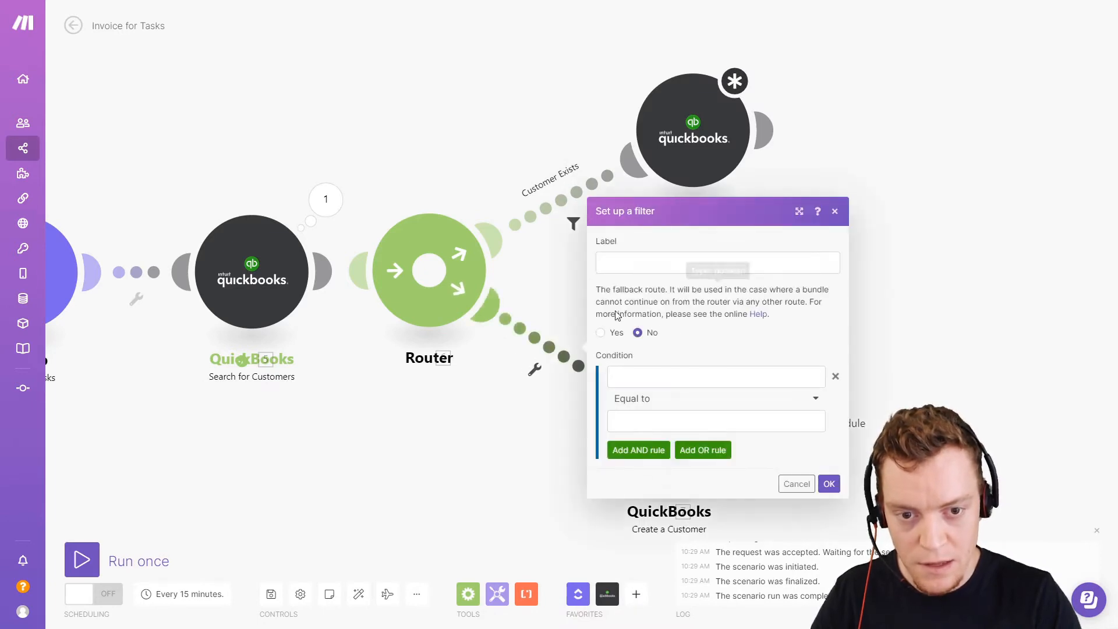
left_click(658, 264)
type("Customer Doesn't Exist")
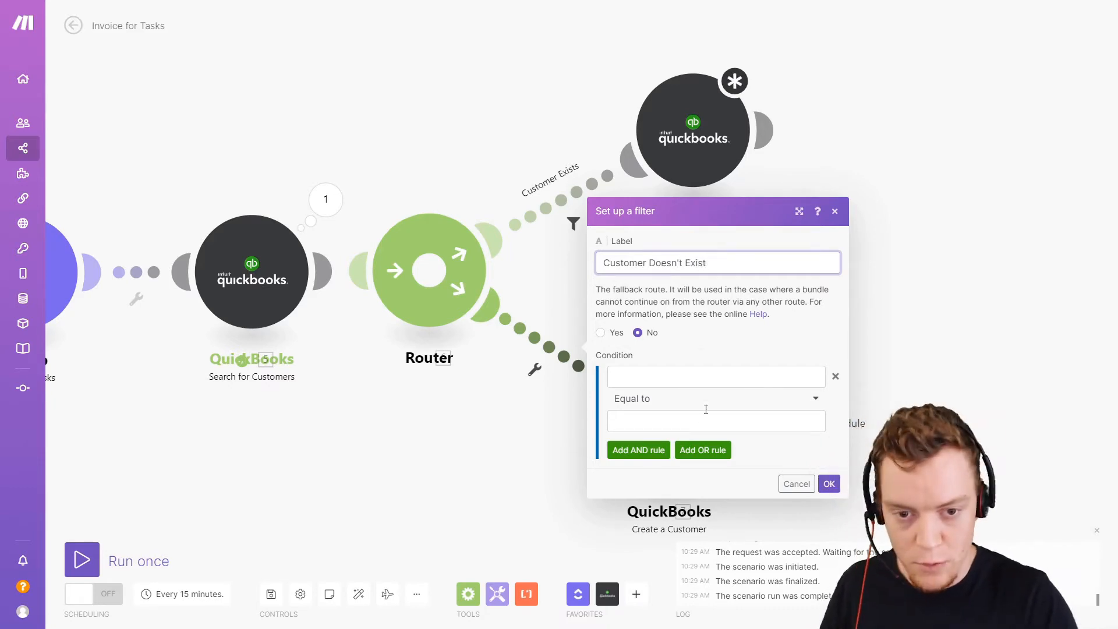
left_click(729, 377)
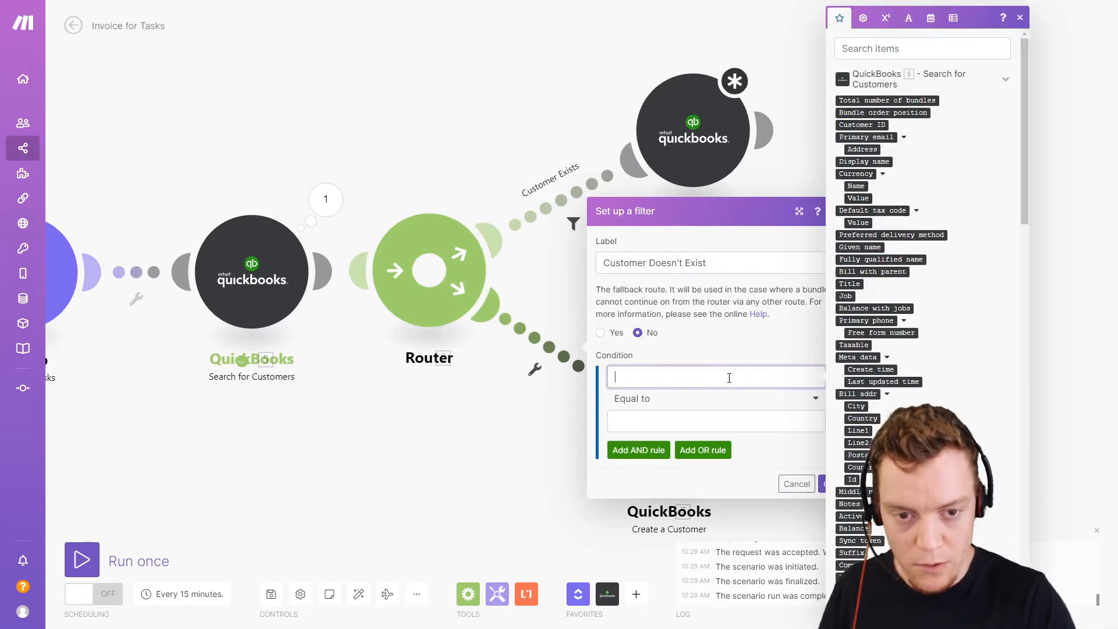
left_click(887, 101)
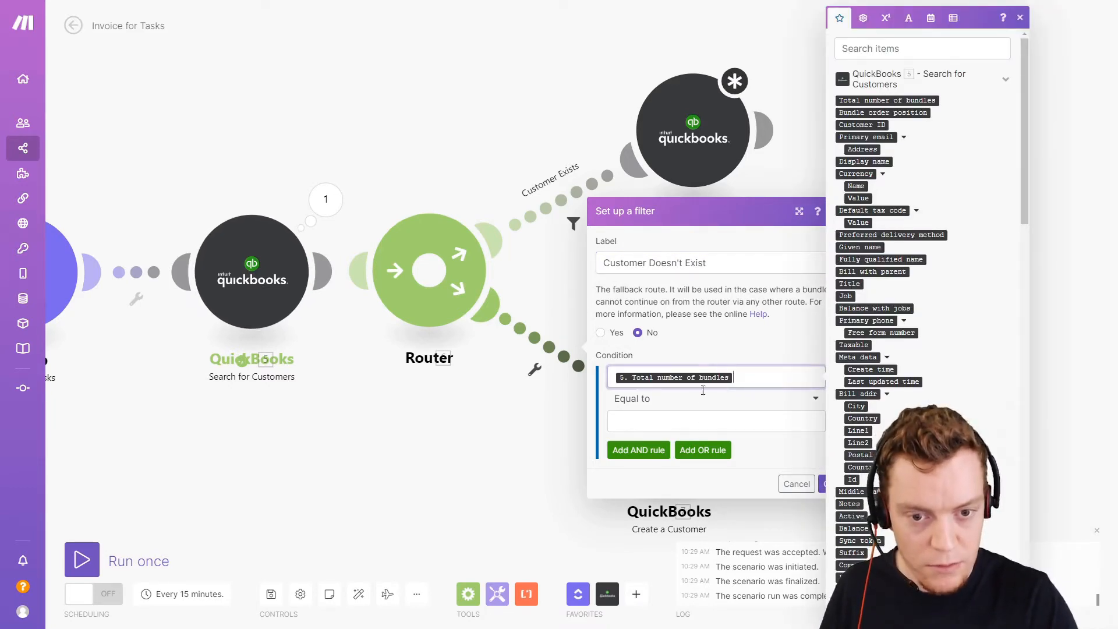
left_click(688, 406)
scroll(698, 519, "down", 3)
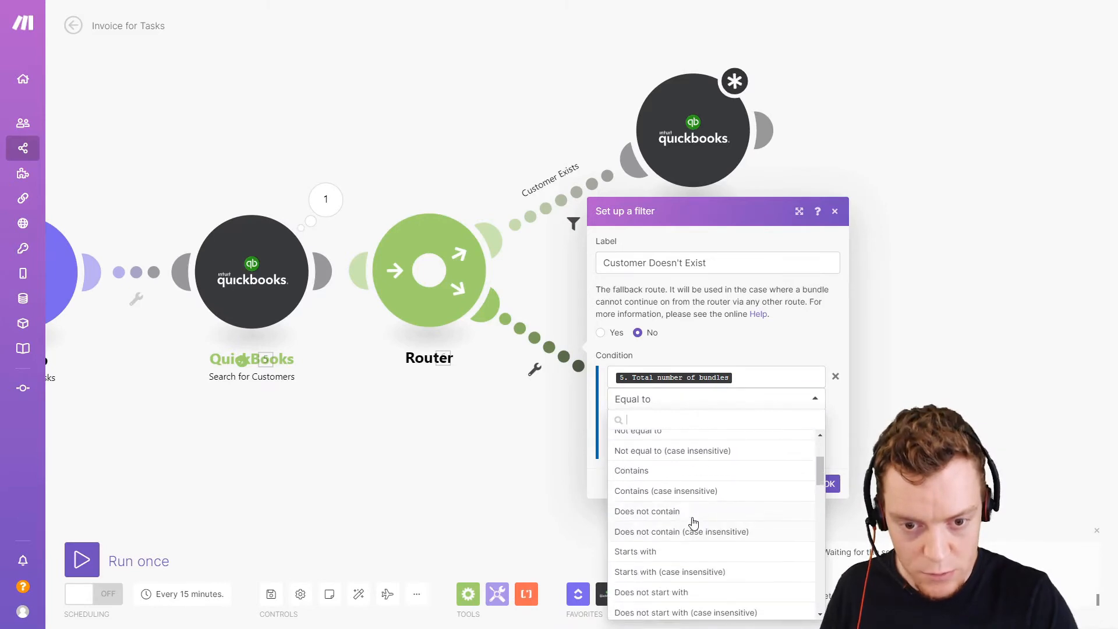
scroll(680, 508, "down", 6)
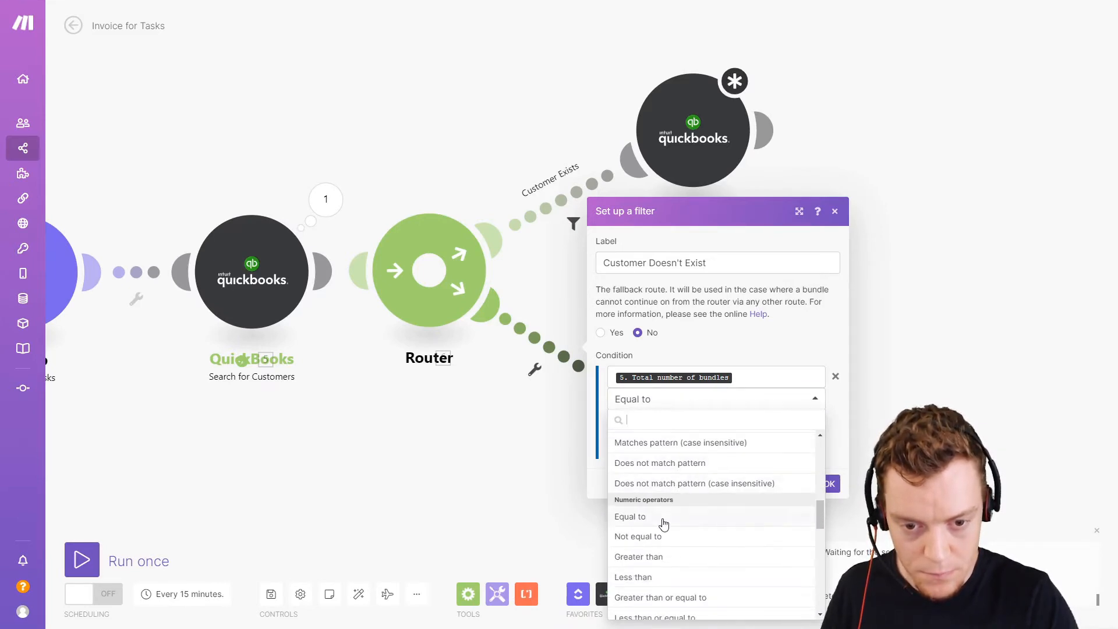
left_click(662, 517)
left_click(699, 423)
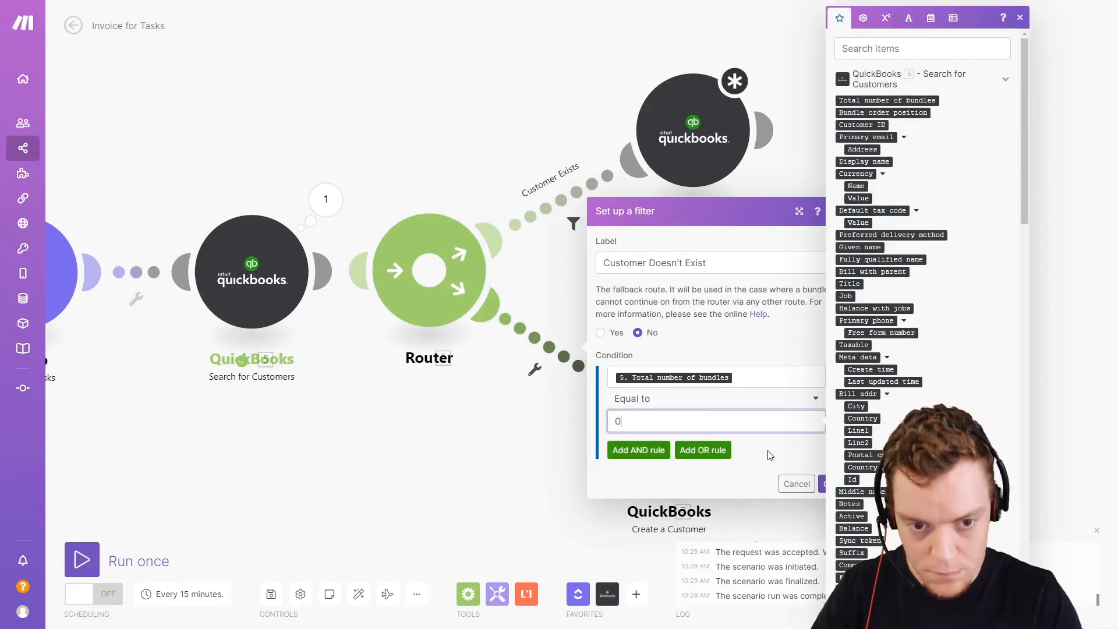
left_click(770, 455)
left_click(831, 485)
left_click_drag(797, 256, 687, 344)
left_click(598, 233)
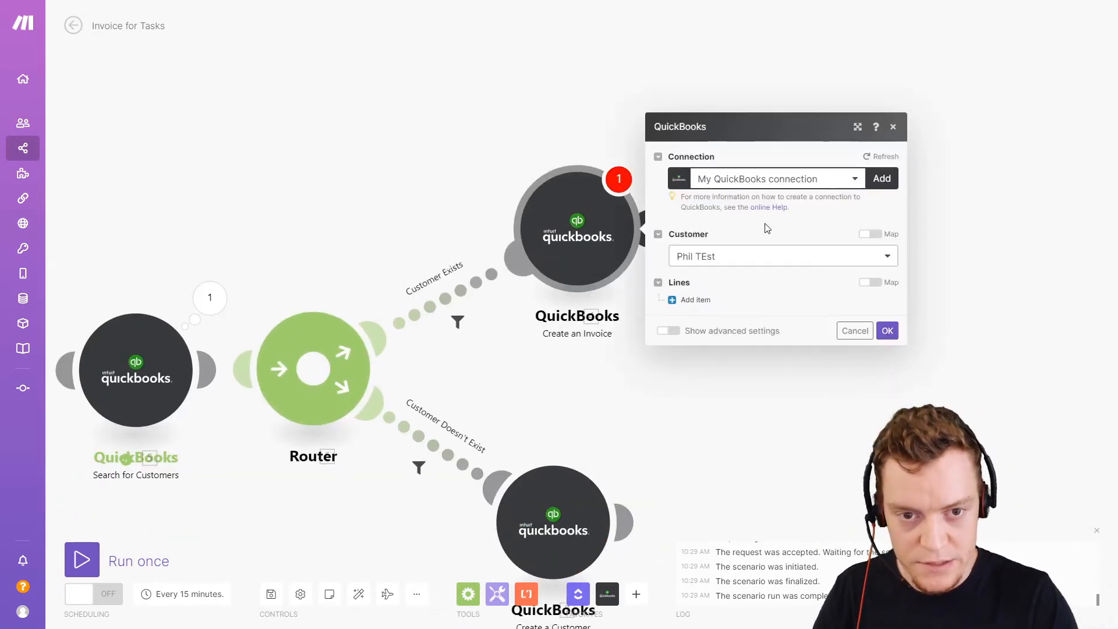
left_click(872, 234)
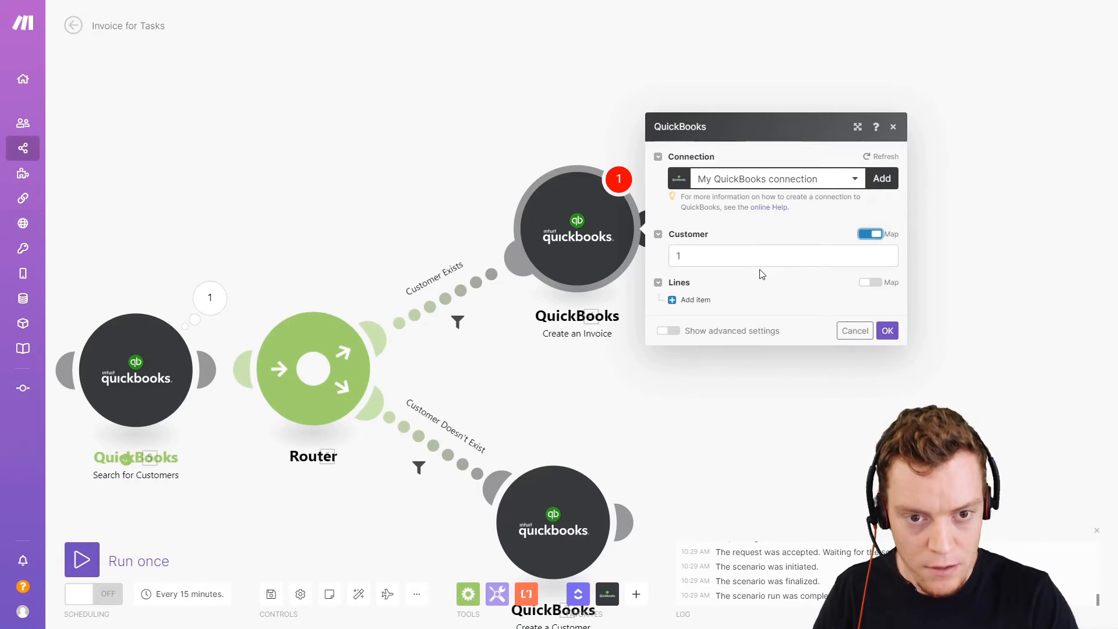
left_click(778, 253)
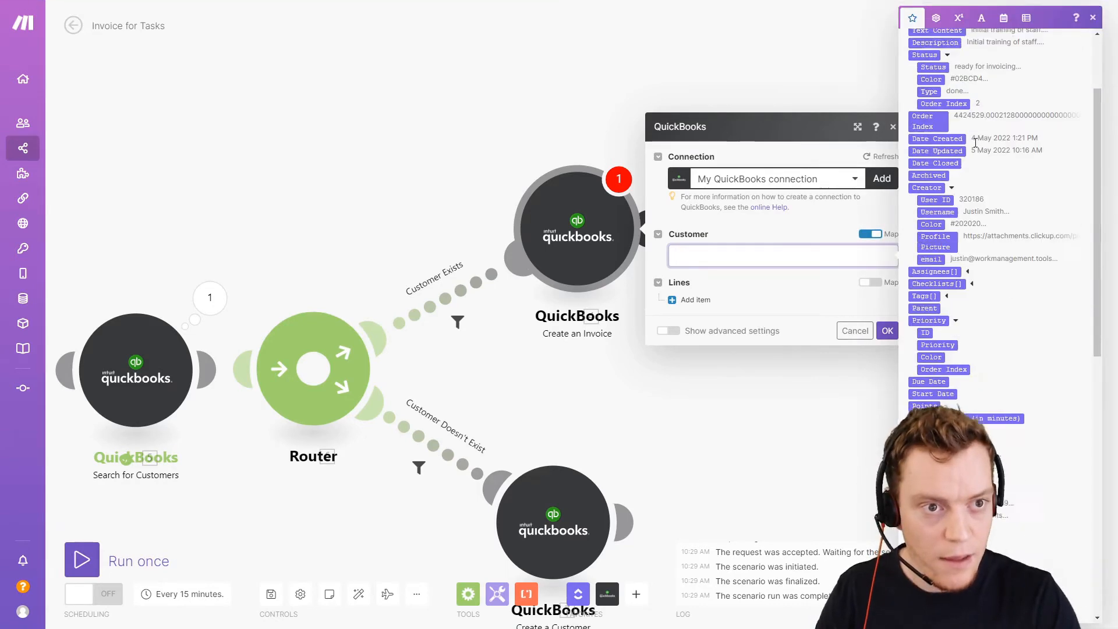
scroll(1000, 222, "down", 10)
scroll(999, 222, "up", 10)
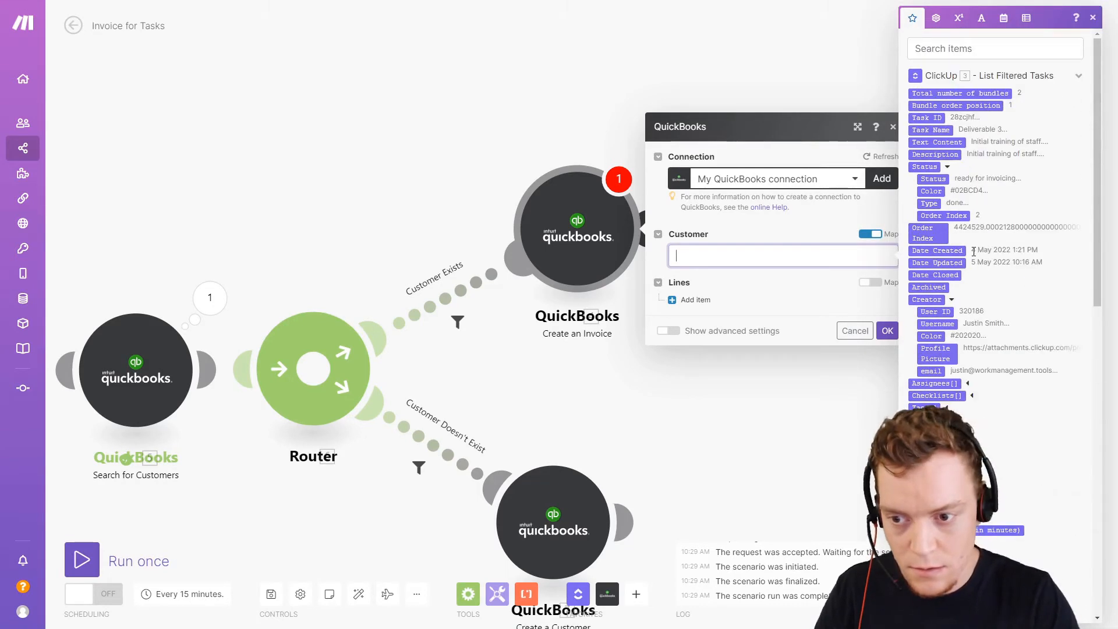
left_click(854, 331)
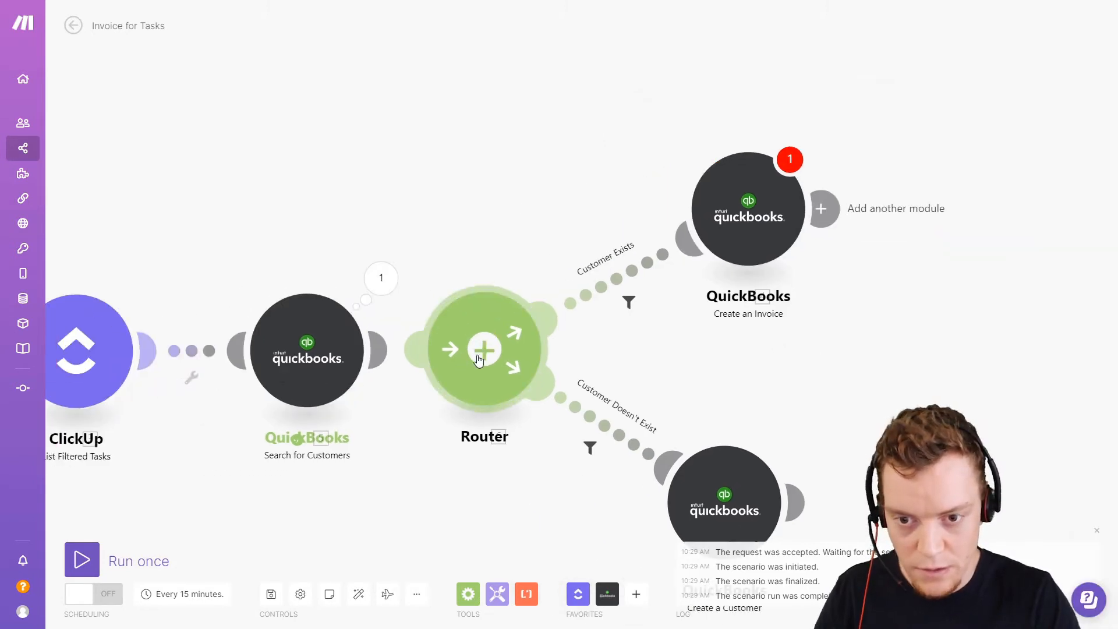
Connect the Router to Search for Customers and map that module's Customer ID as the Customer in Create an Invoice
left_click_drag(485, 349, 549, 333)
left_click(745, 211)
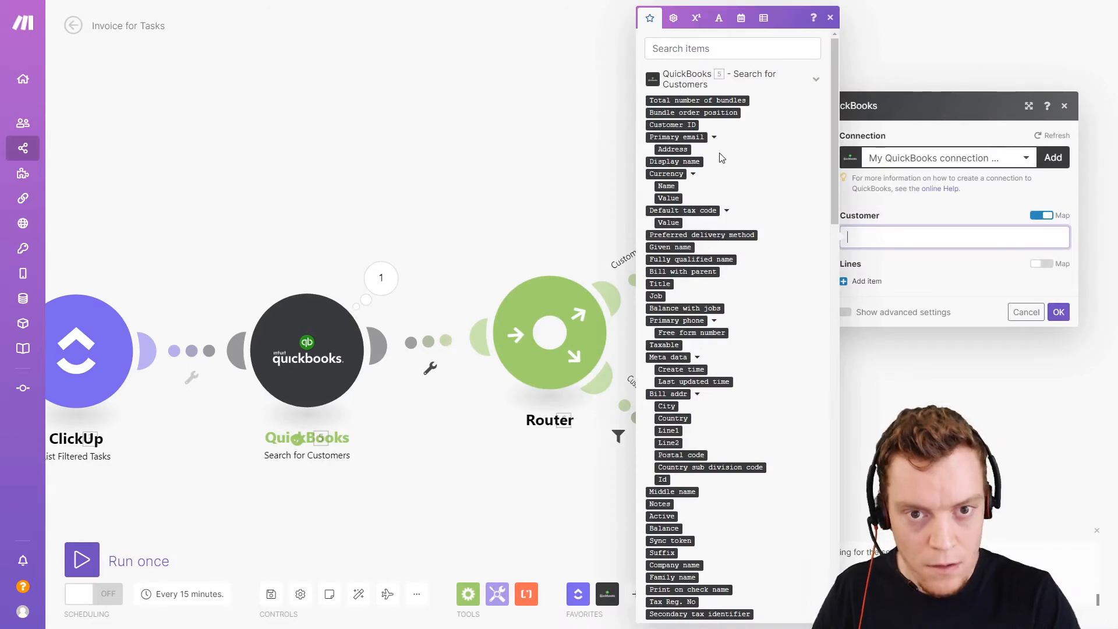
left_click(674, 124)
left_click(939, 286)
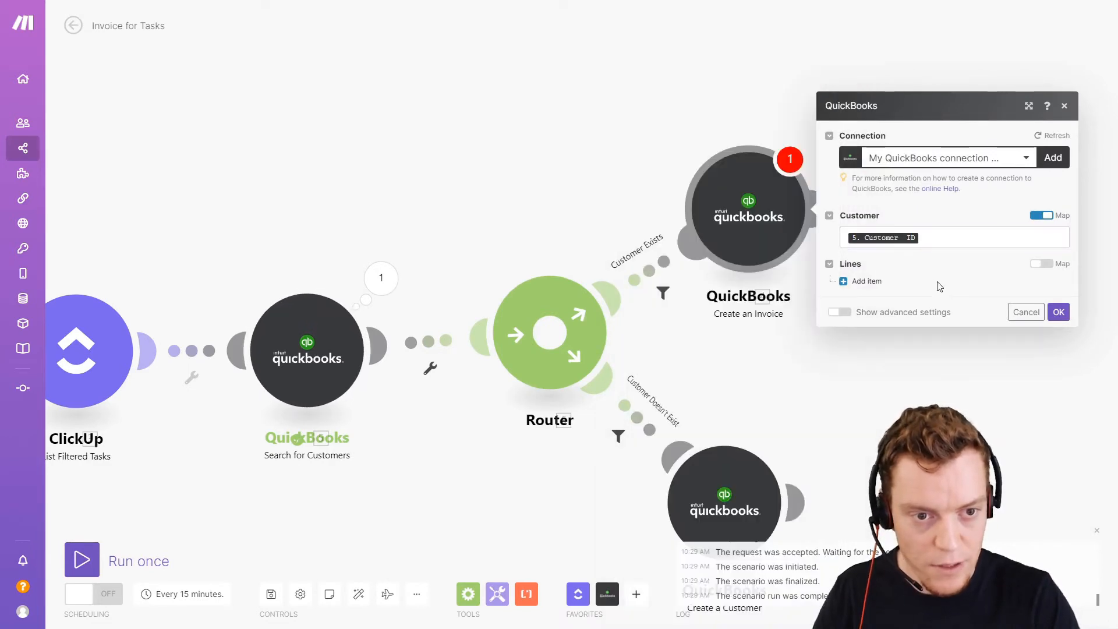
Add a line item to the invoice with the line item type Inventory, Non-Inventroy or Service
left_click(878, 282)
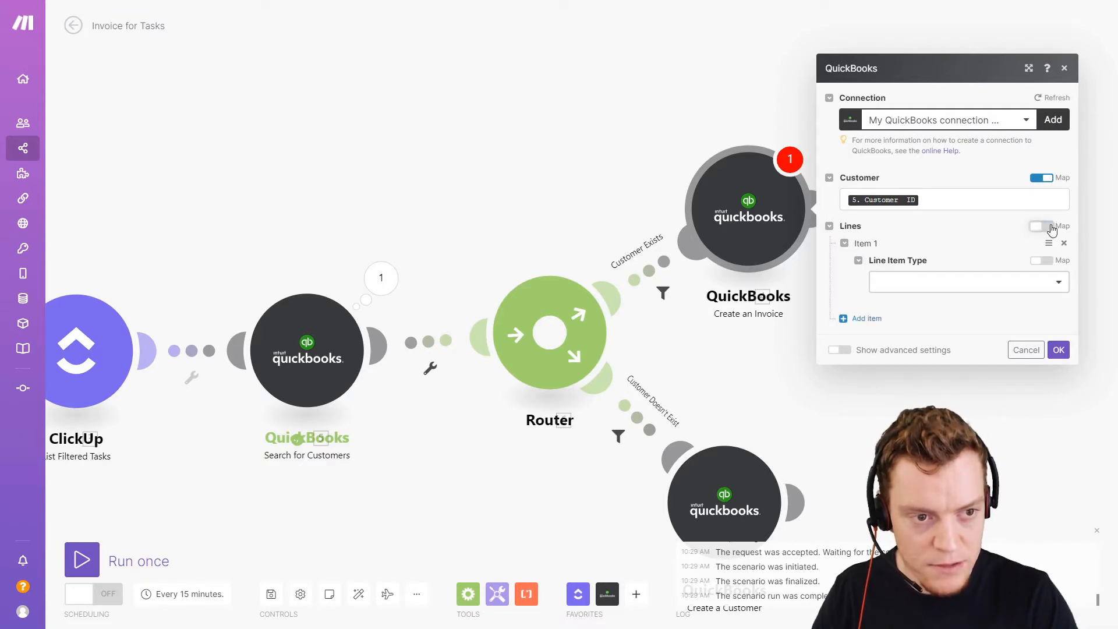
left_click(1051, 229)
left_click(1041, 232)
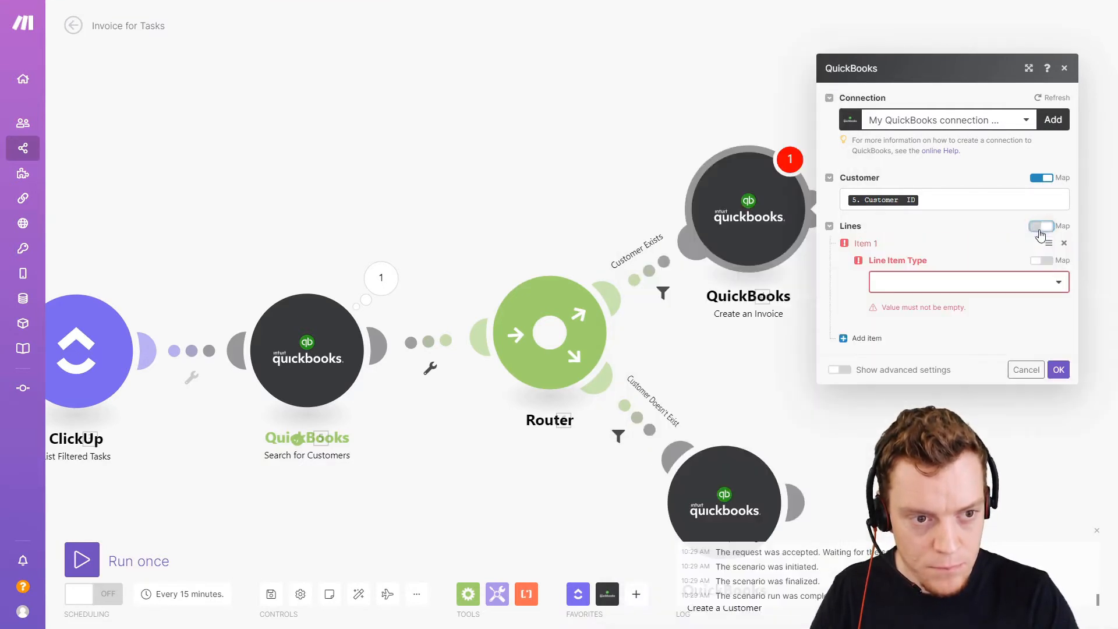
left_click(986, 282)
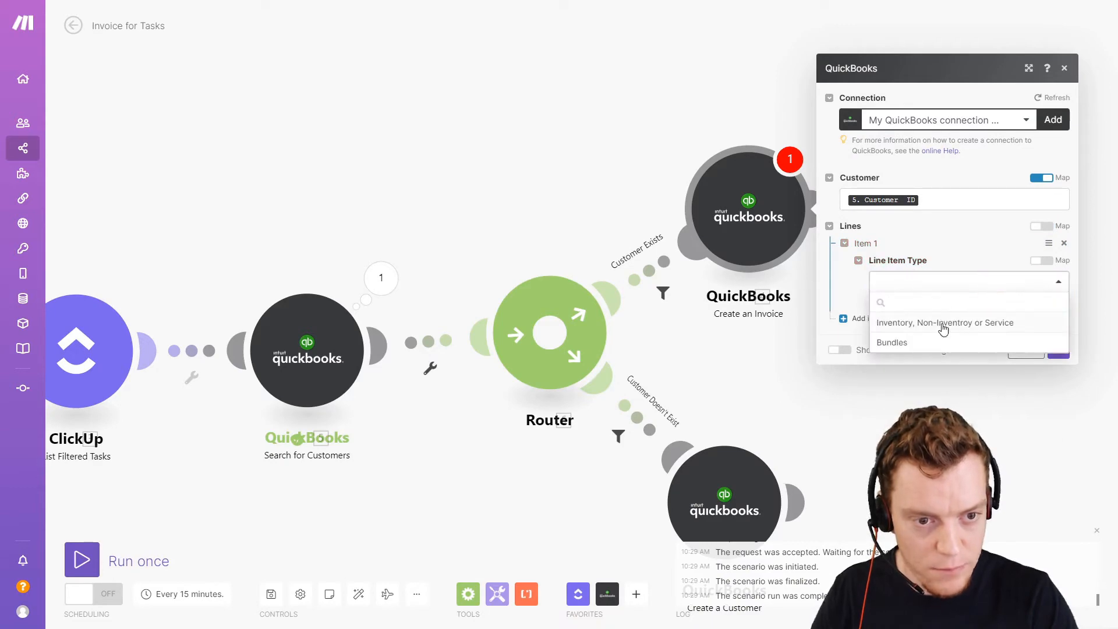
left_click(944, 322)
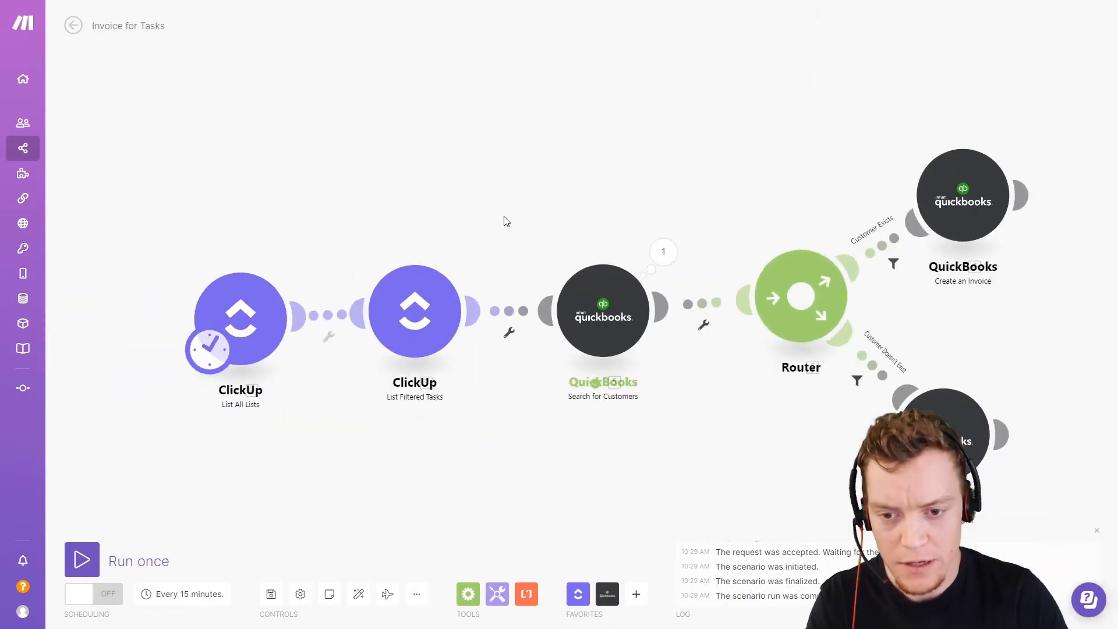
Add an Array aggregator between List Filtered Tasks and Search for Customers and auto-align the scenario
left_click_drag(562, 184, 414, 237)
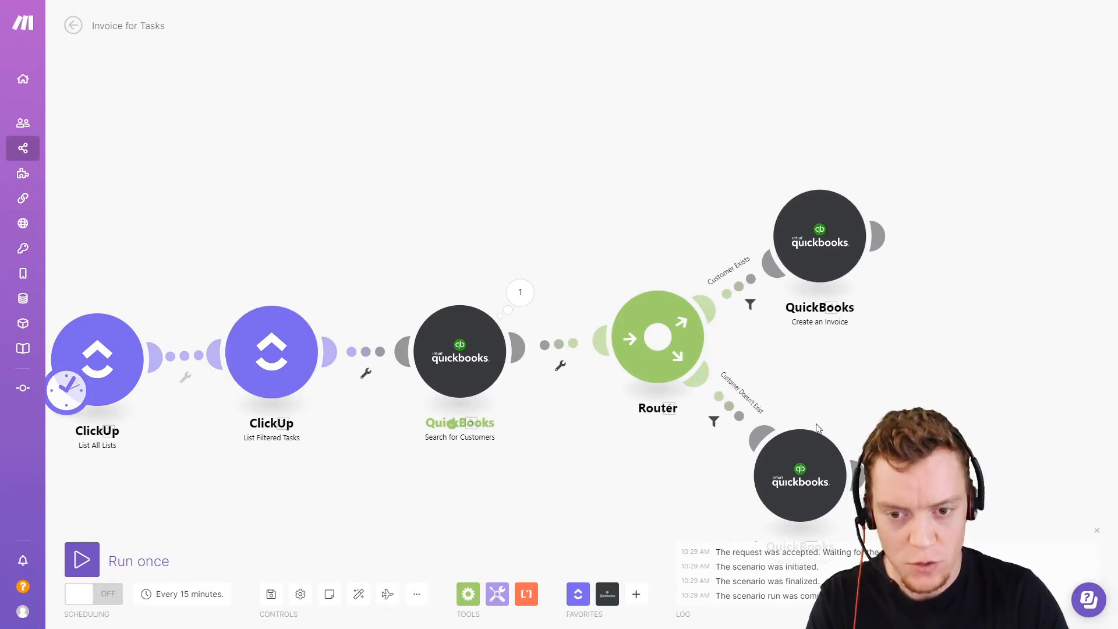
left_click_drag(512, 242, 549, 274)
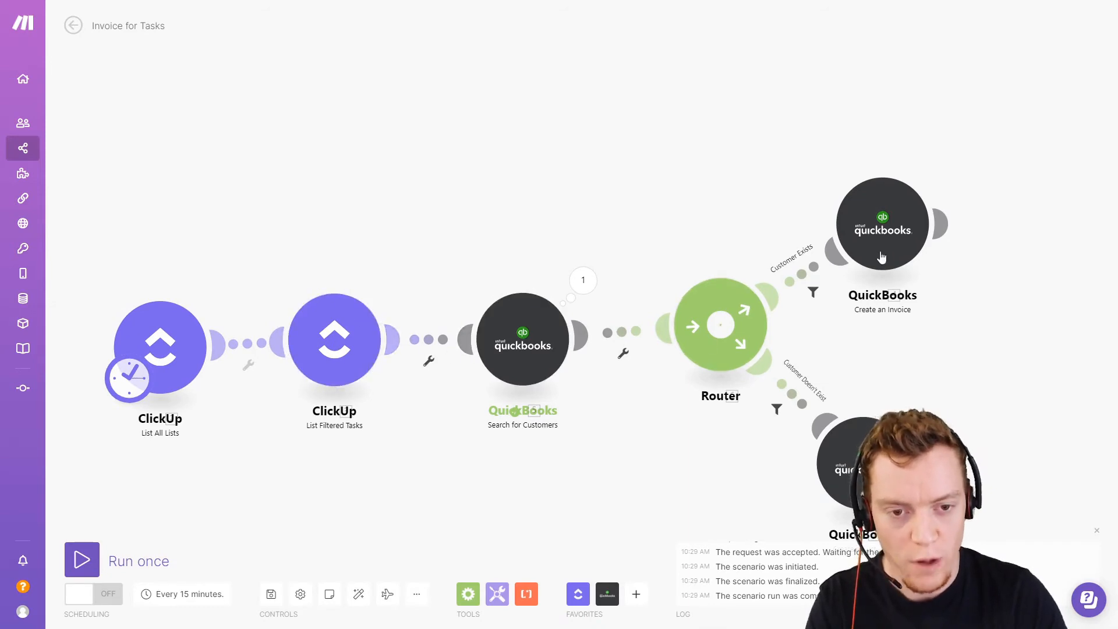
left_click(468, 593)
left_click(550, 322)
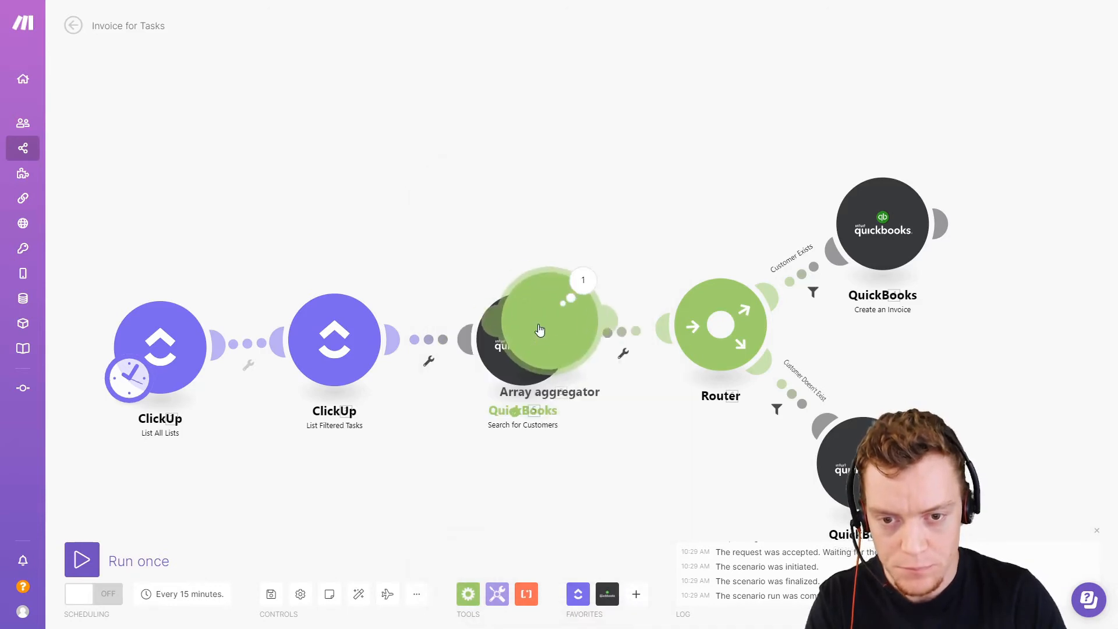
left_click_drag(537, 325, 427, 339)
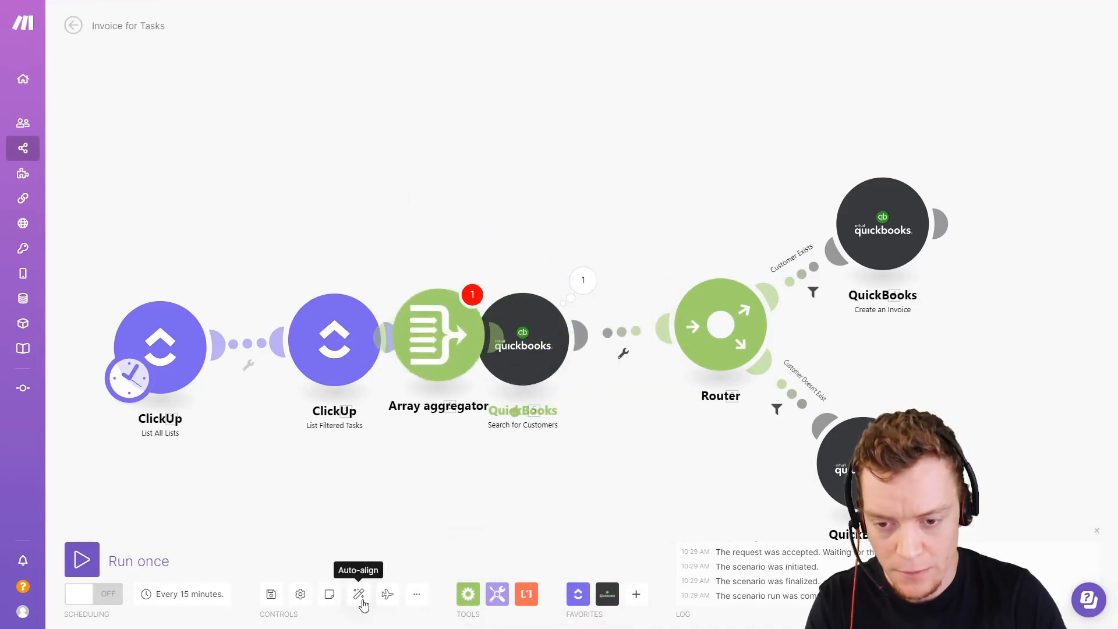
left_click(396, 594)
Set the Array aggregator's source module to ClickUp - List Filtered Tasks and its target structure type to Lines
left_click(502, 305)
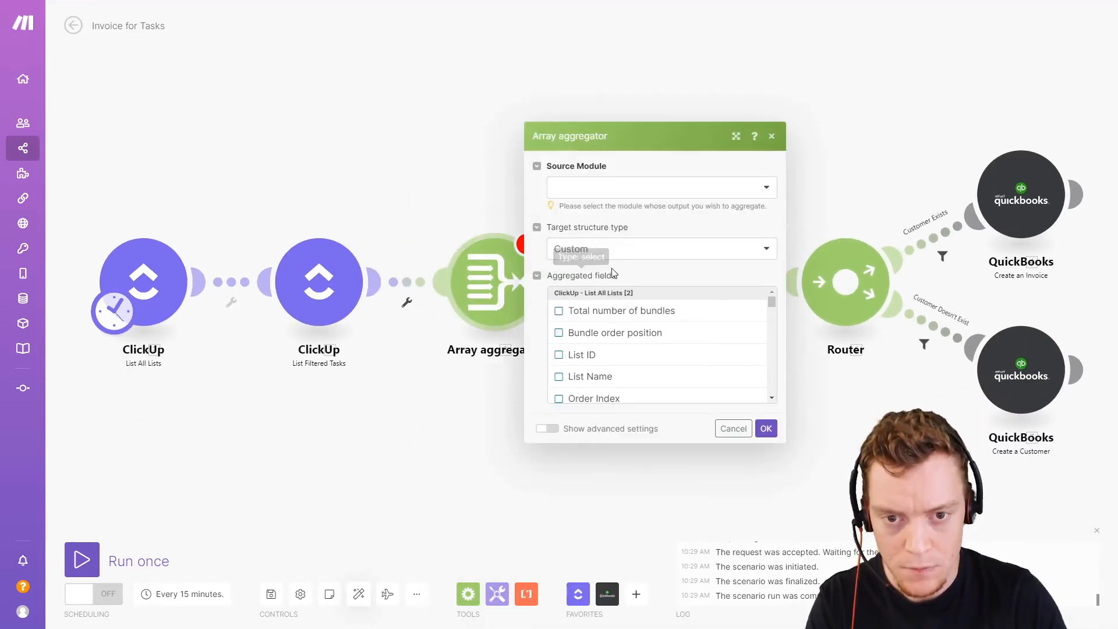
left_click(629, 192)
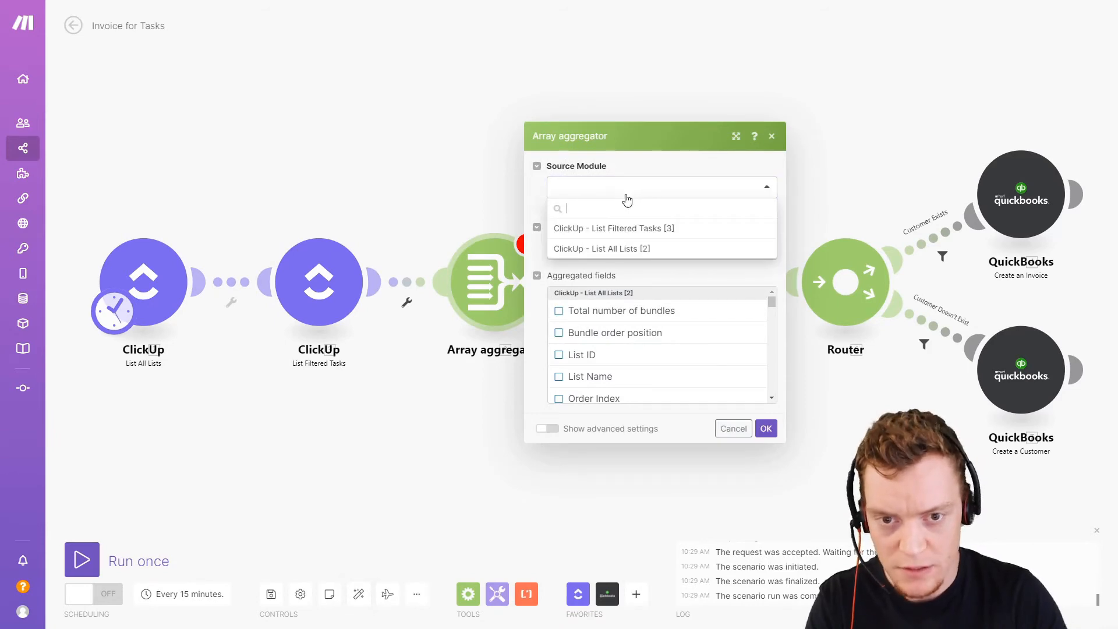
left_click(657, 231)
left_click(602, 198)
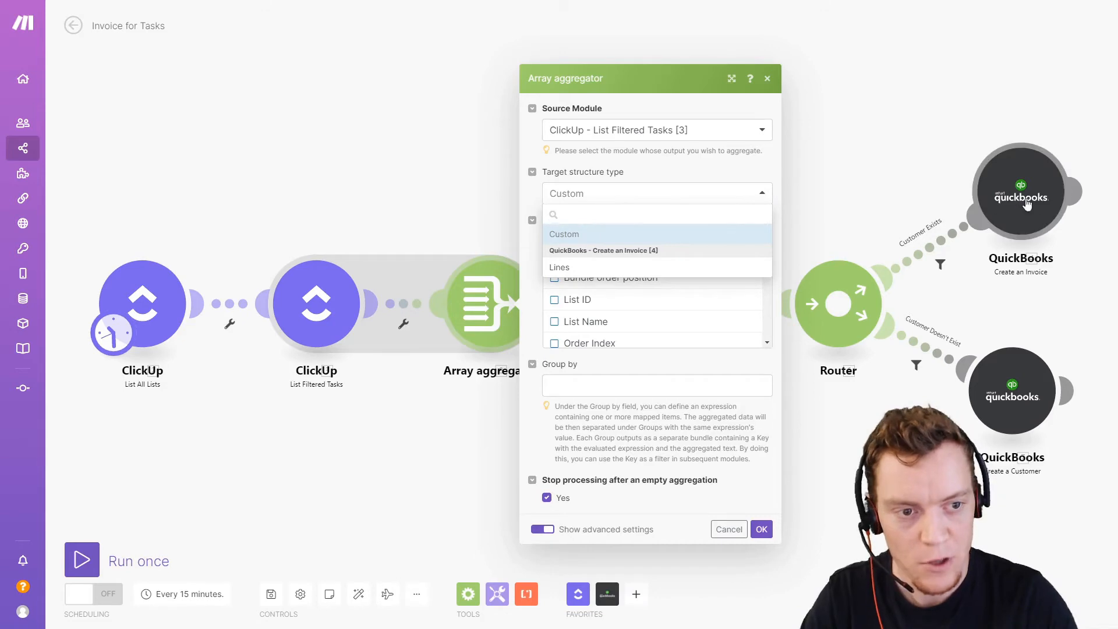
left_click(573, 269)
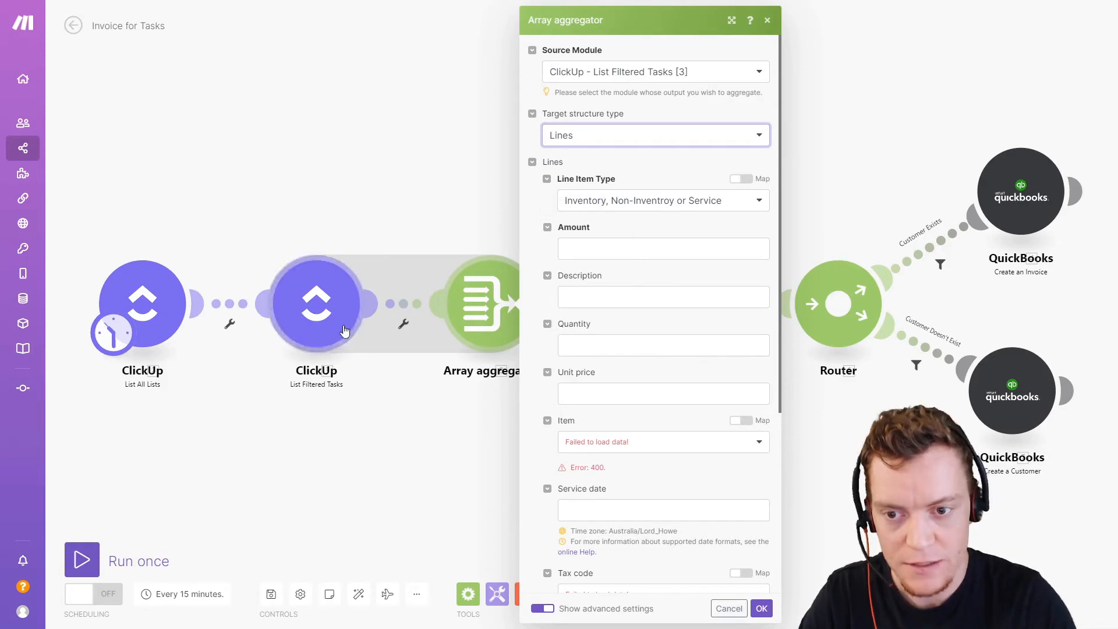
Map the List Filtered Tasks custom field Amount as the line Amount and the task Description as the line Description
left_click(612, 247)
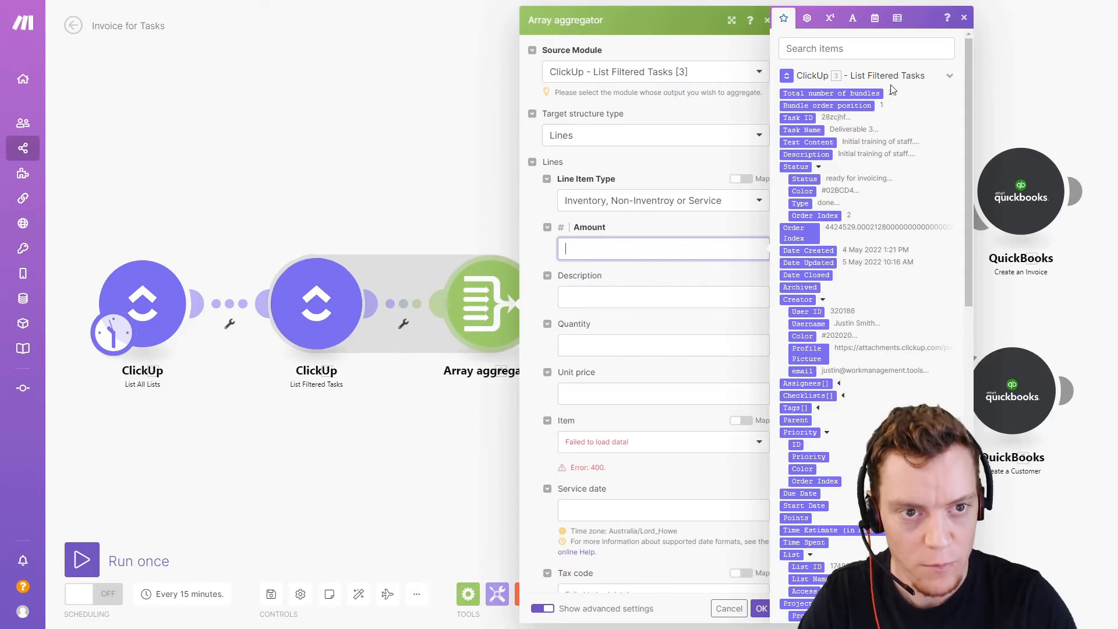
scroll(868, 259, "down", 6)
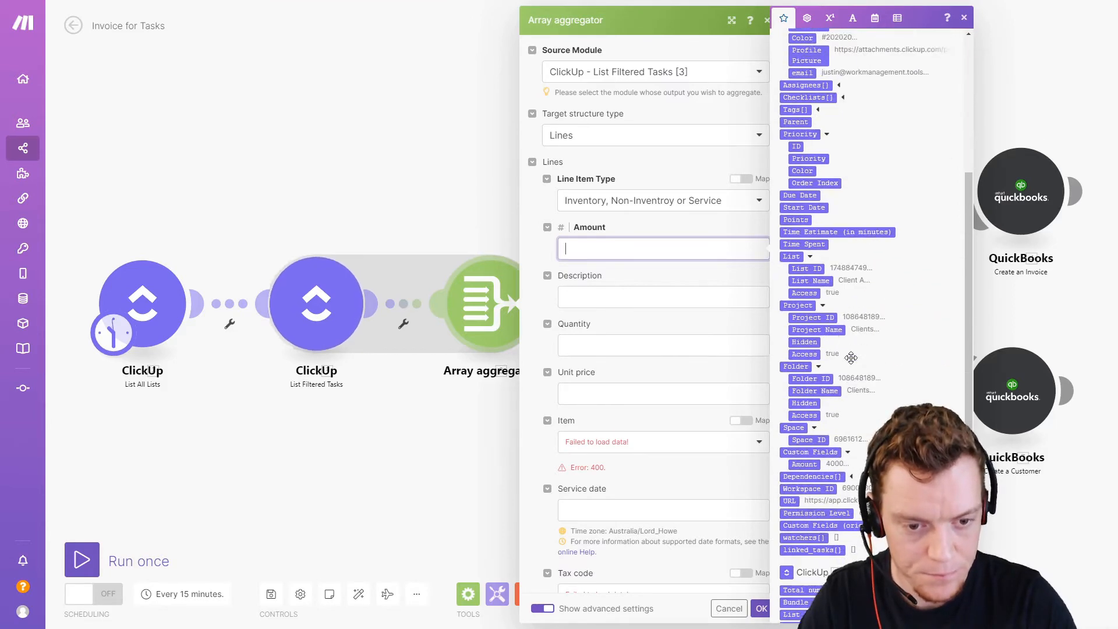
left_click(795, 414)
left_click(631, 297)
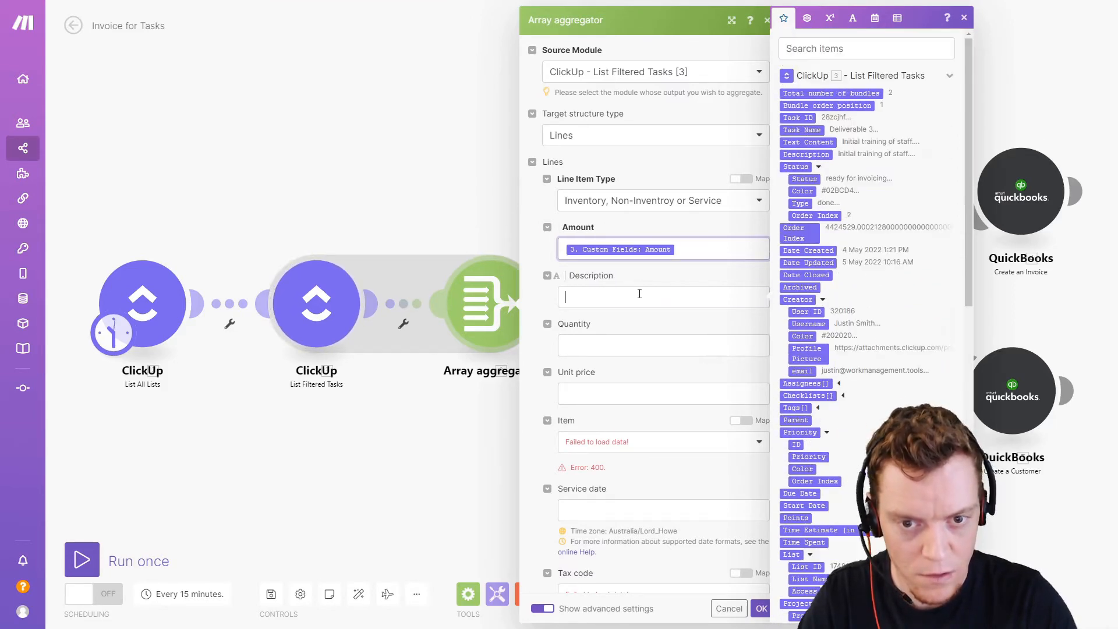
left_click(824, 156)
left_click(669, 329)
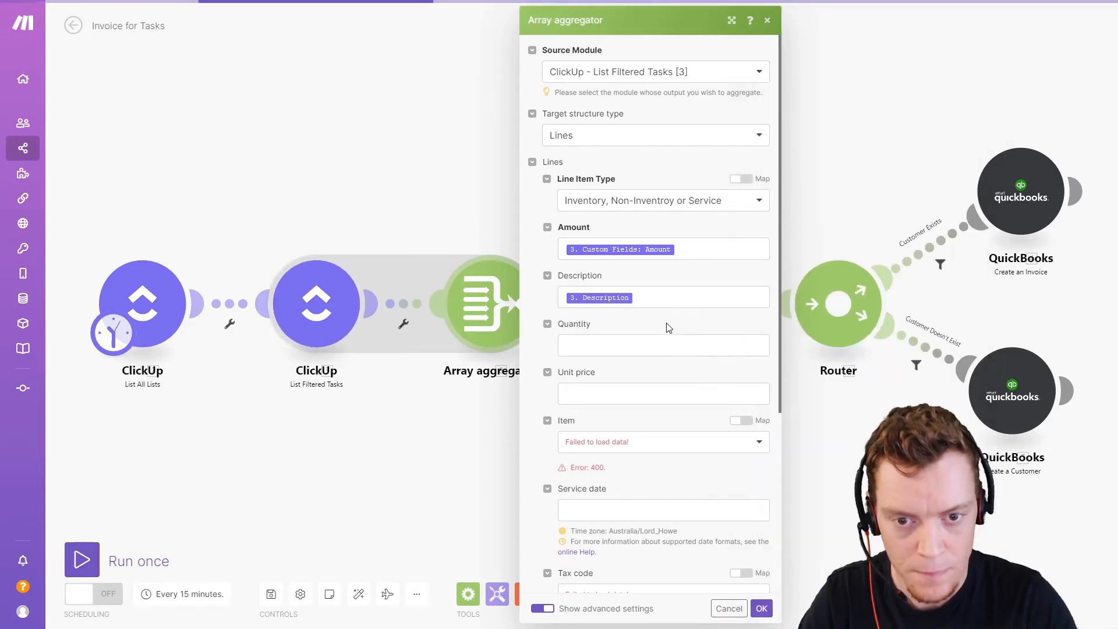
Set the aggregated line's quantity to 1 and save the Array aggregator settings
left_click(637, 348)
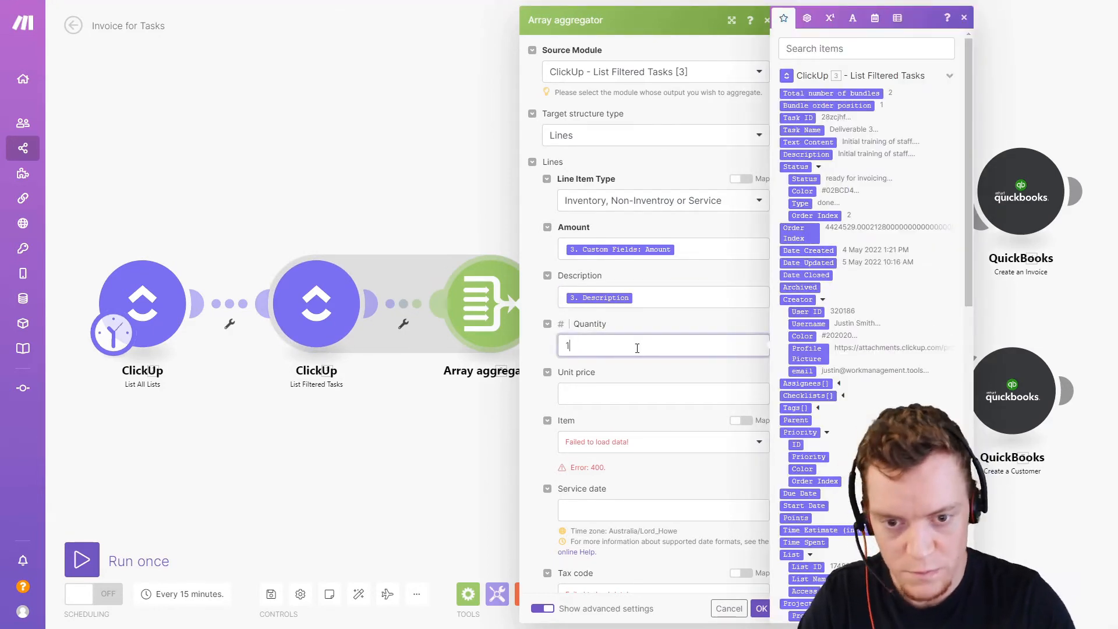
left_click(666, 372)
scroll(663, 373, "down", 2)
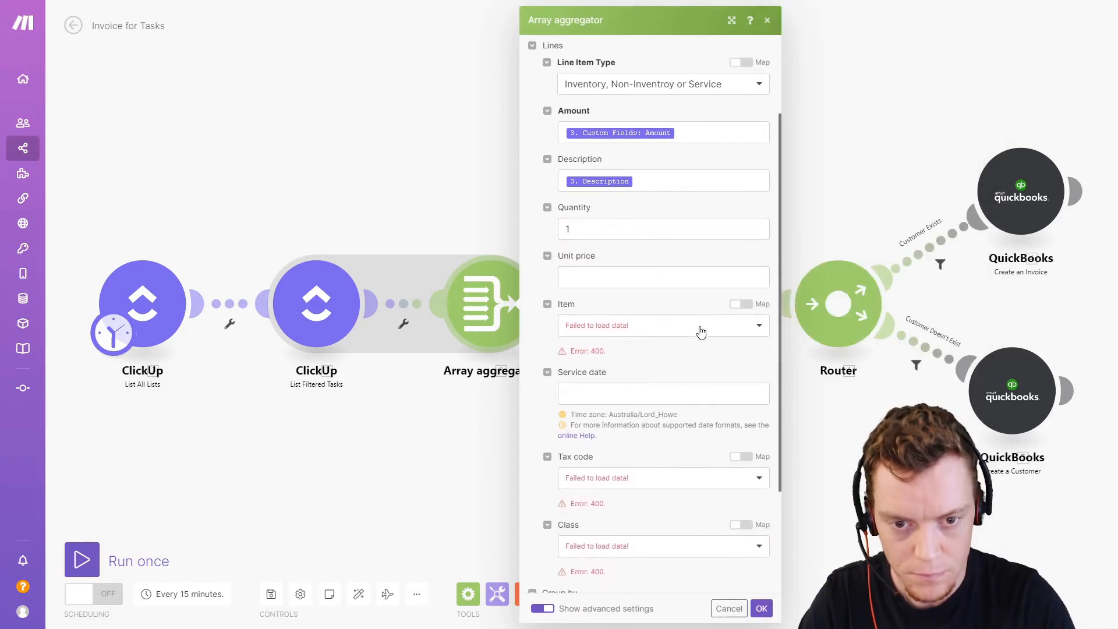
left_click(701, 327)
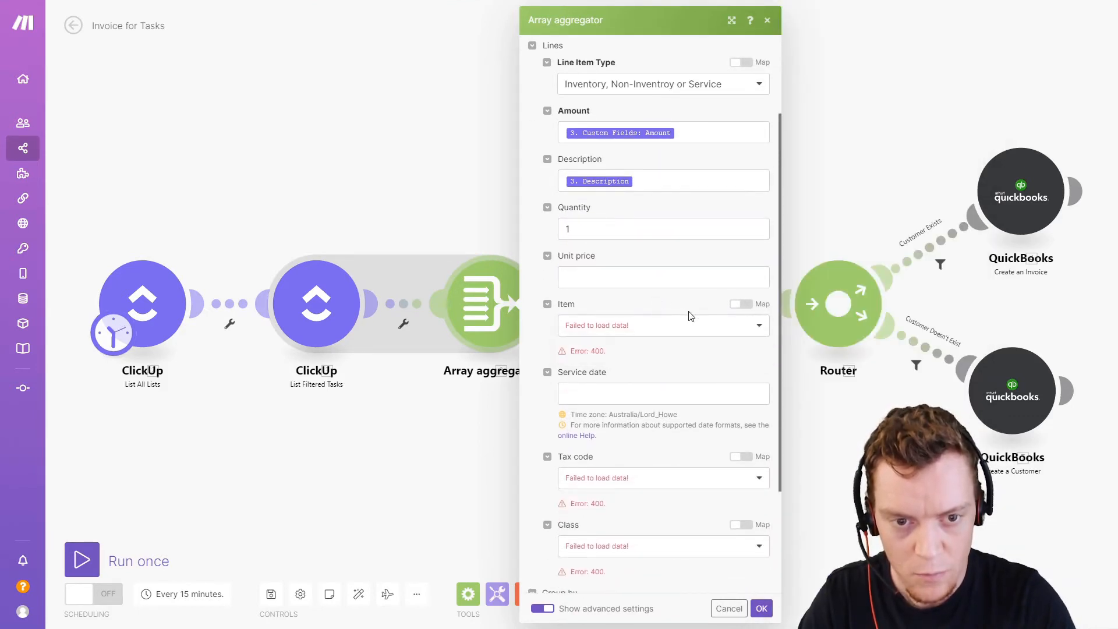
scroll(649, 387, "down", 3)
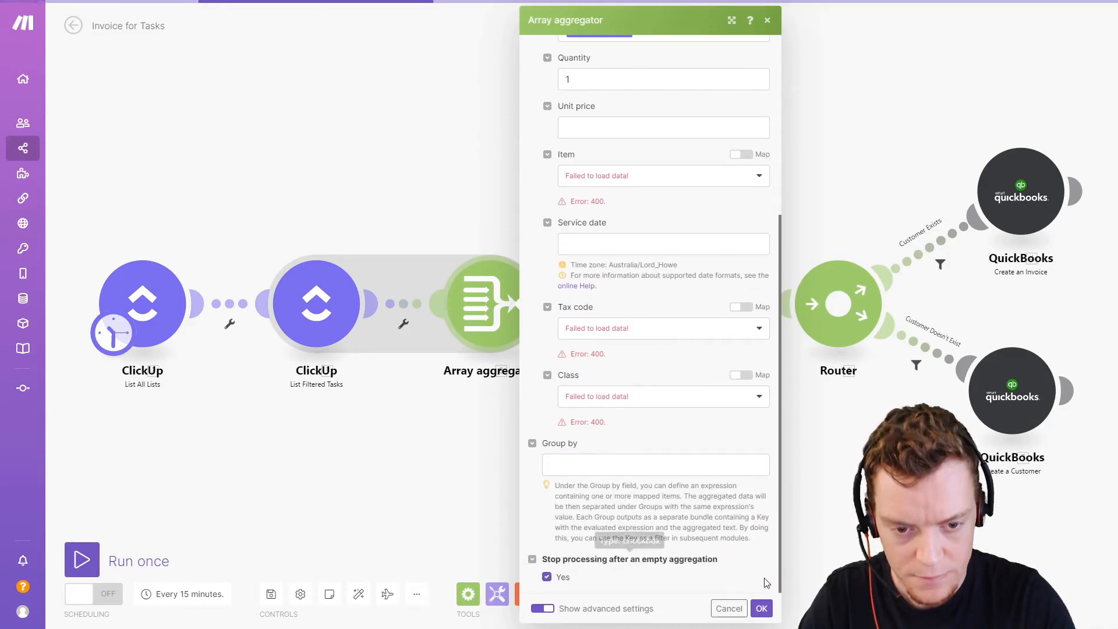
left_click(762, 609)
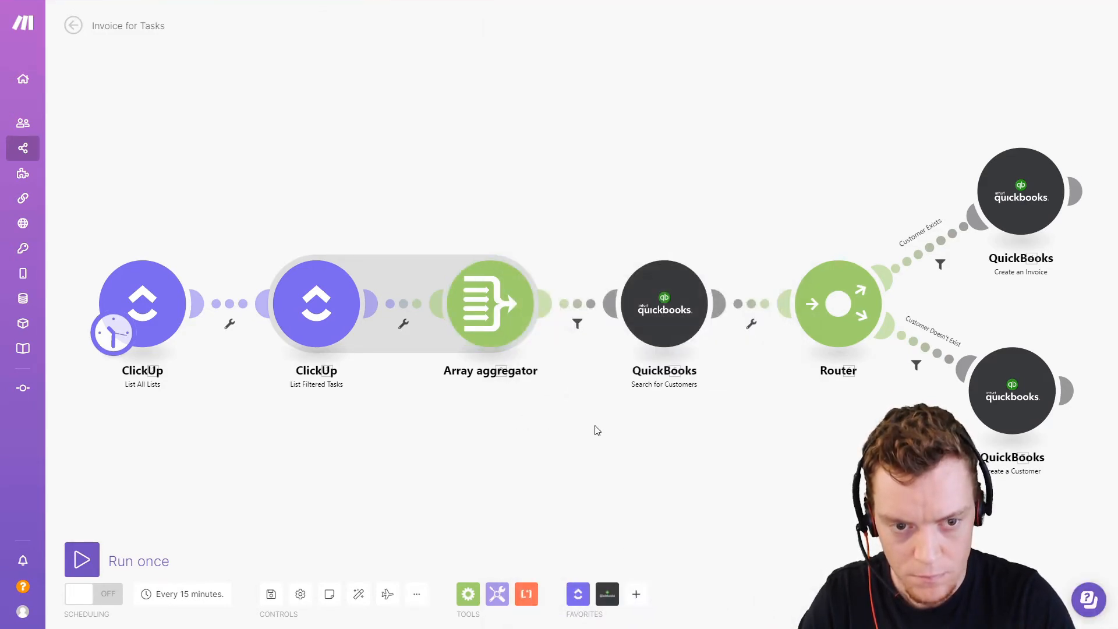
Map the Array aggregator's Array[] output as the Lines in Create an Invoice and save the module
left_click(803, 288)
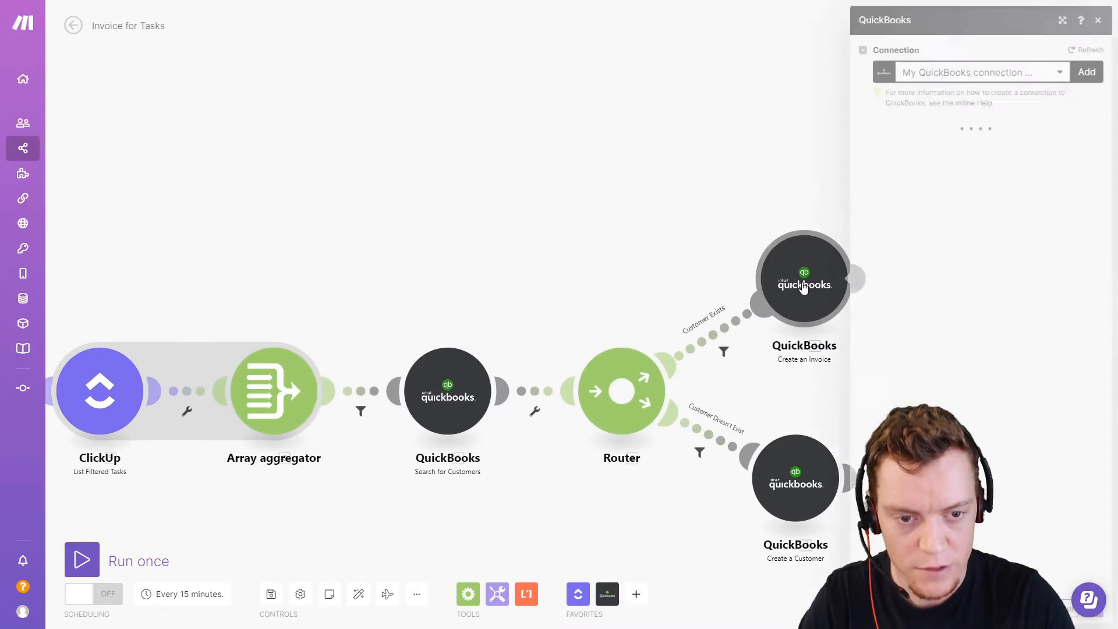
left_click(999, 349)
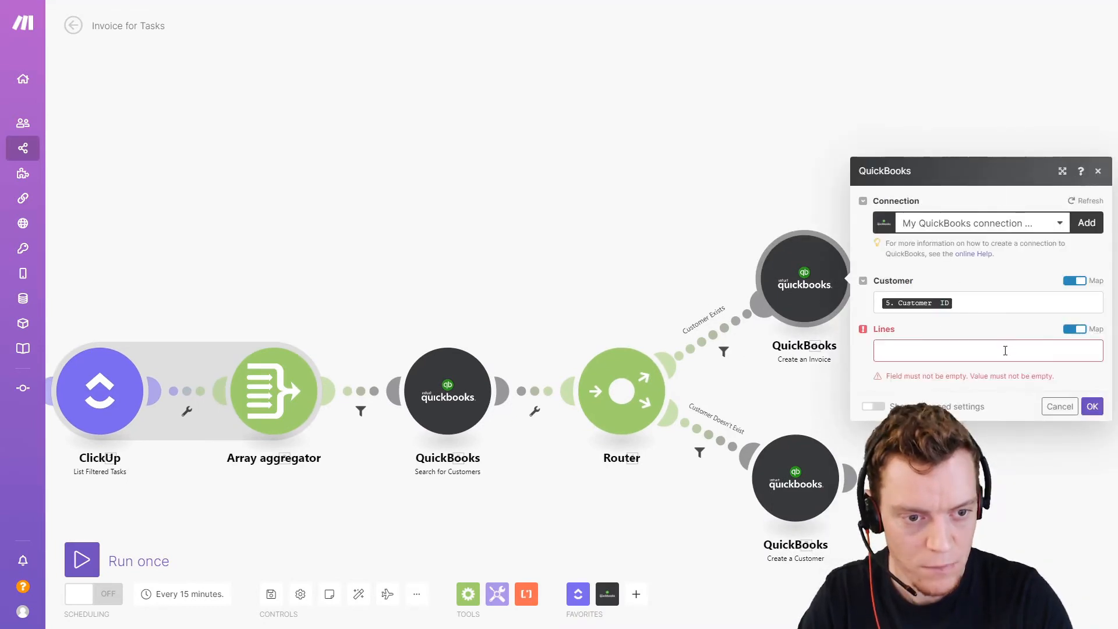
scroll(773, 300, "down", 5)
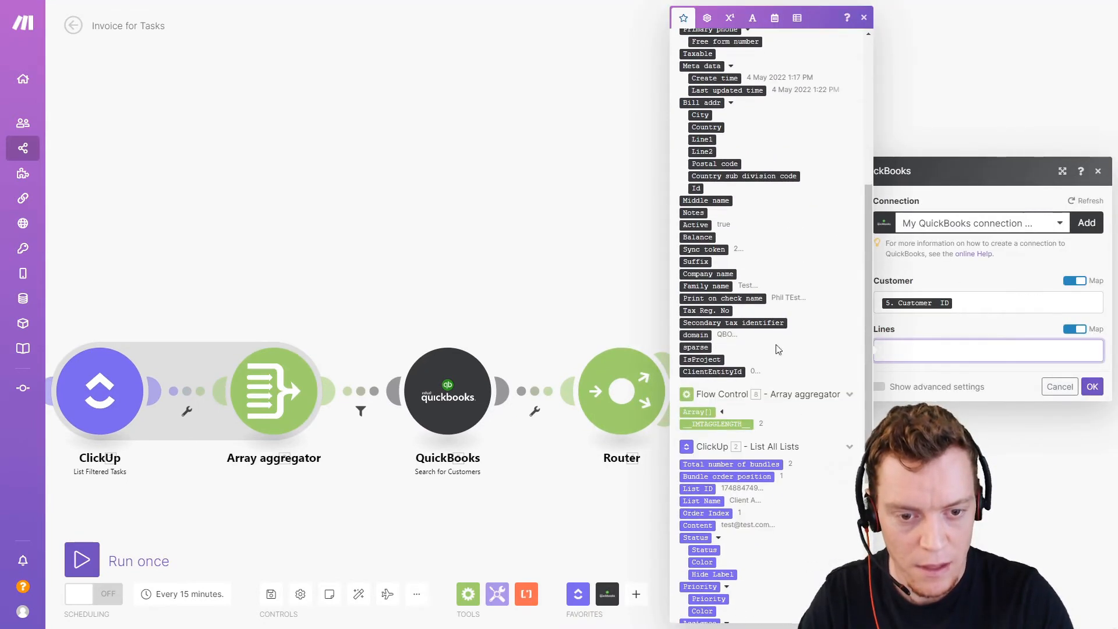
left_click_drag(705, 413, 900, 352)
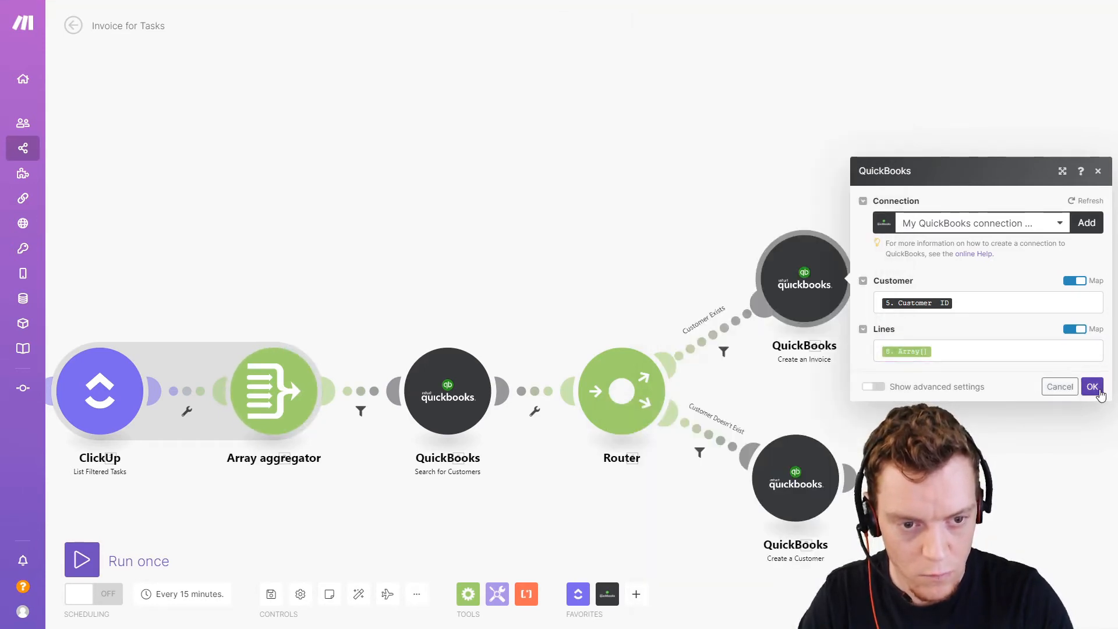
left_click(1096, 390)
Run the scenario once and check the output of the Create an Invoice module
left_click_drag(450, 277, 808, 190)
scroll(815, 187, "down", 2)
left_click_drag(882, 184, 612, 294)
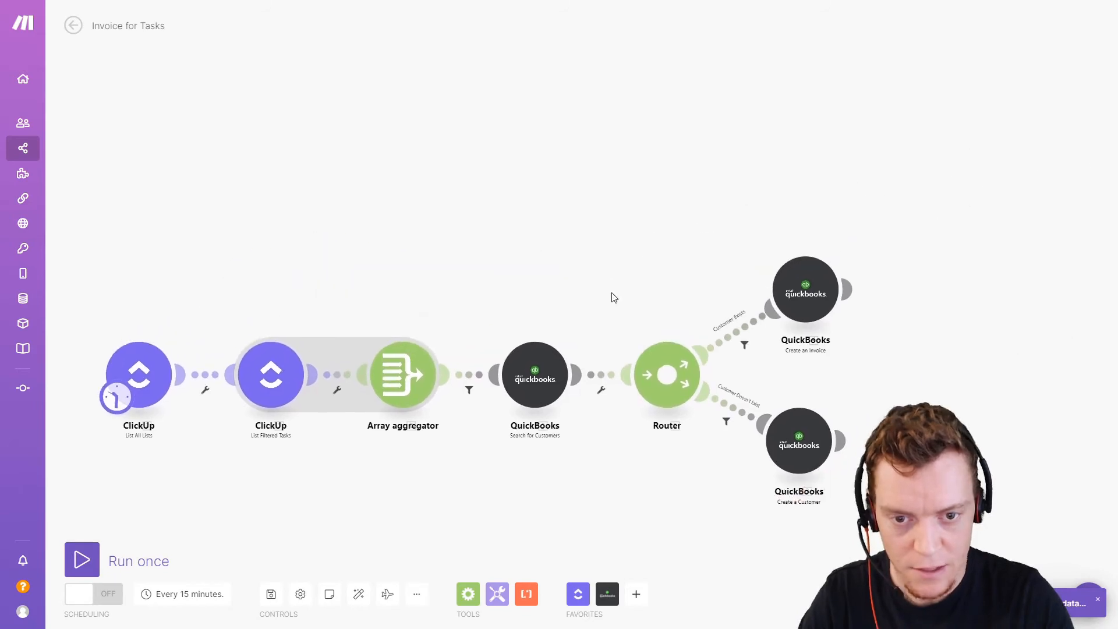
left_click(82, 560)
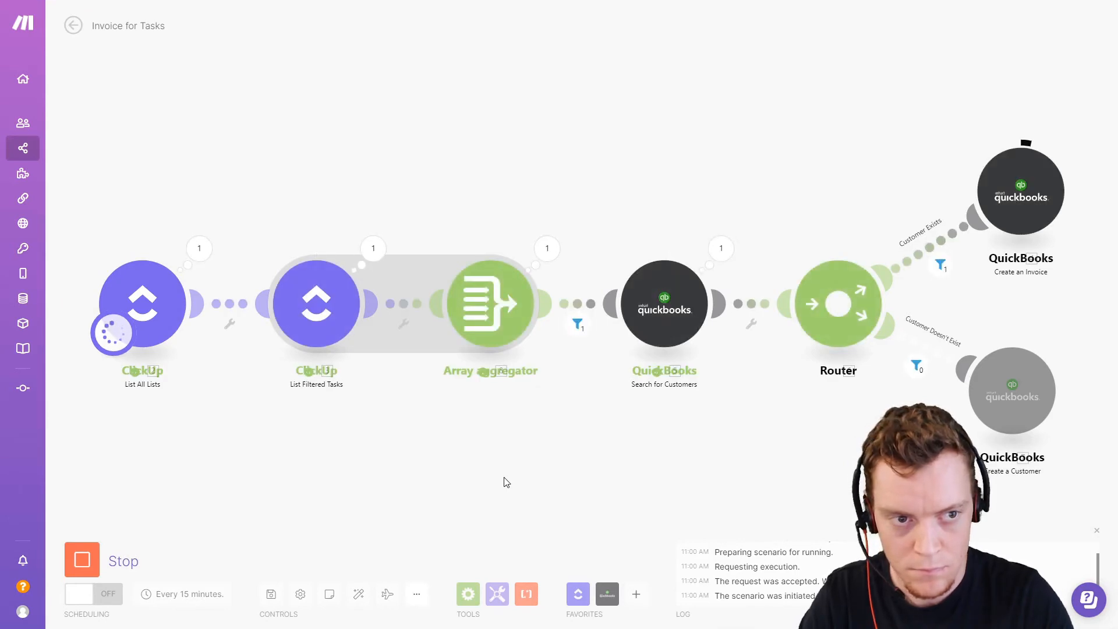
left_click_drag(891, 161, 708, 200)
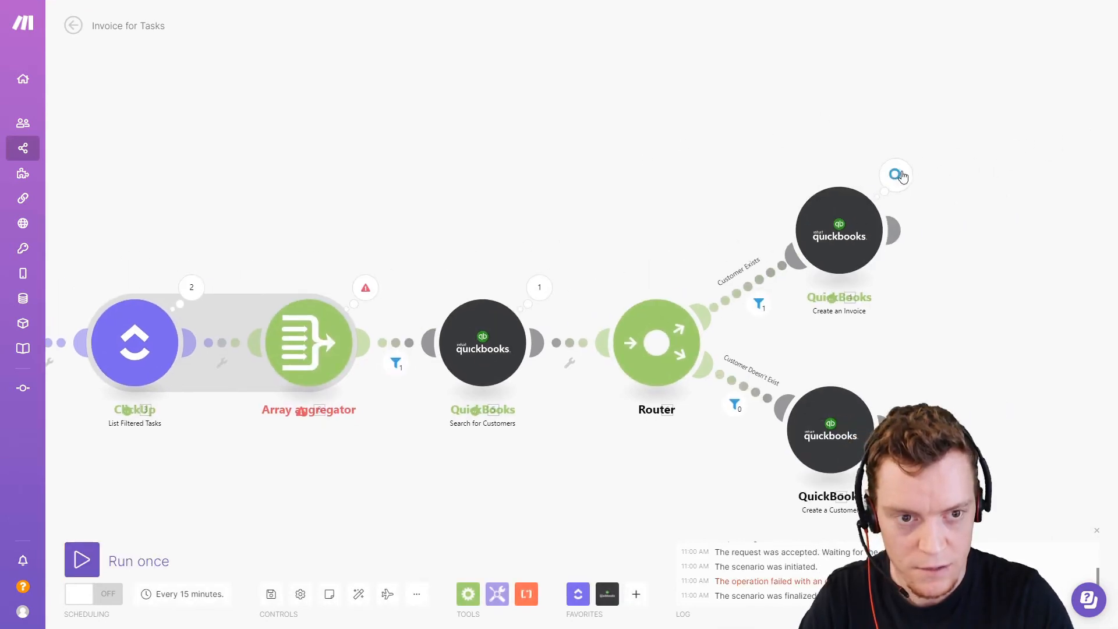
left_click_drag(901, 177, 717, 186)
left_click(716, 186)
left_click(427, 185)
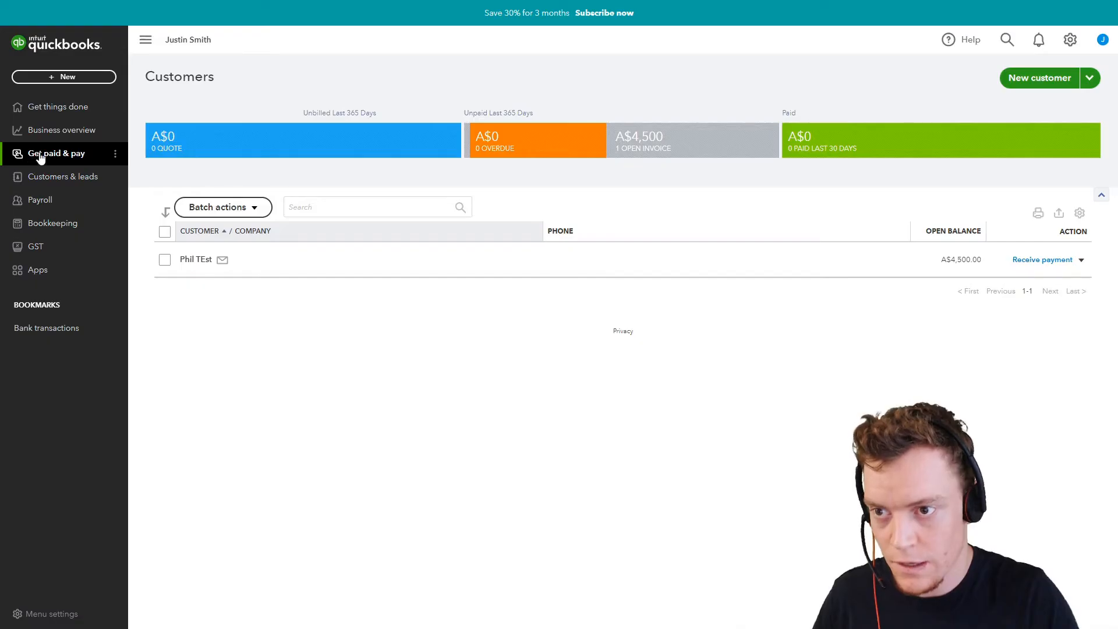
Switch to QuickBooks and open the test customer's invoice to review its customer email, line descriptions, quantities and amounts
left_click(39, 154)
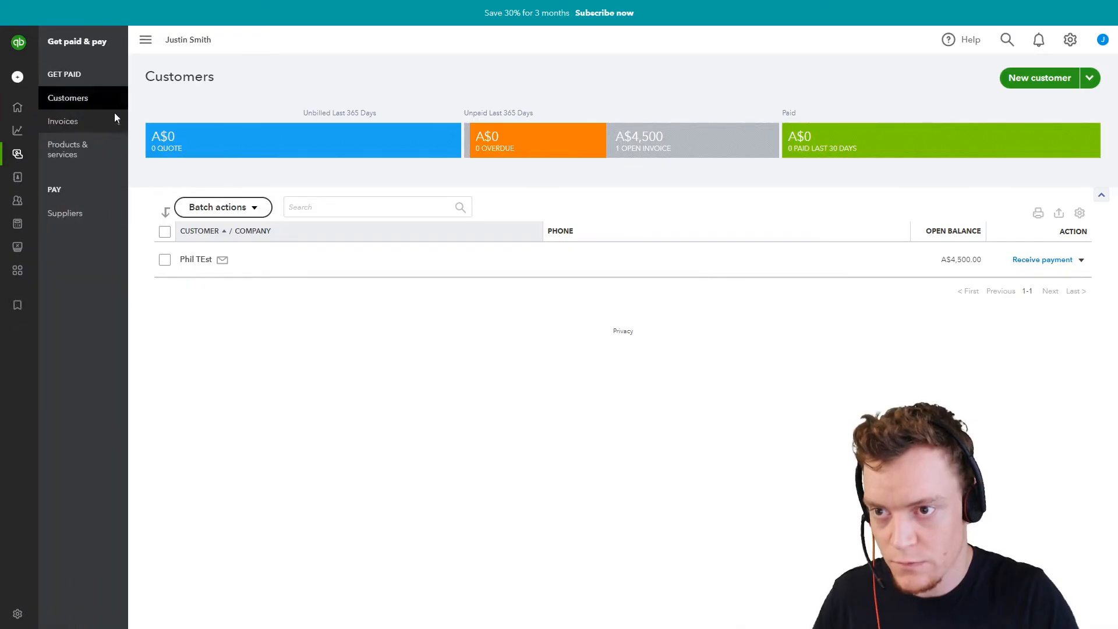
left_click(74, 123)
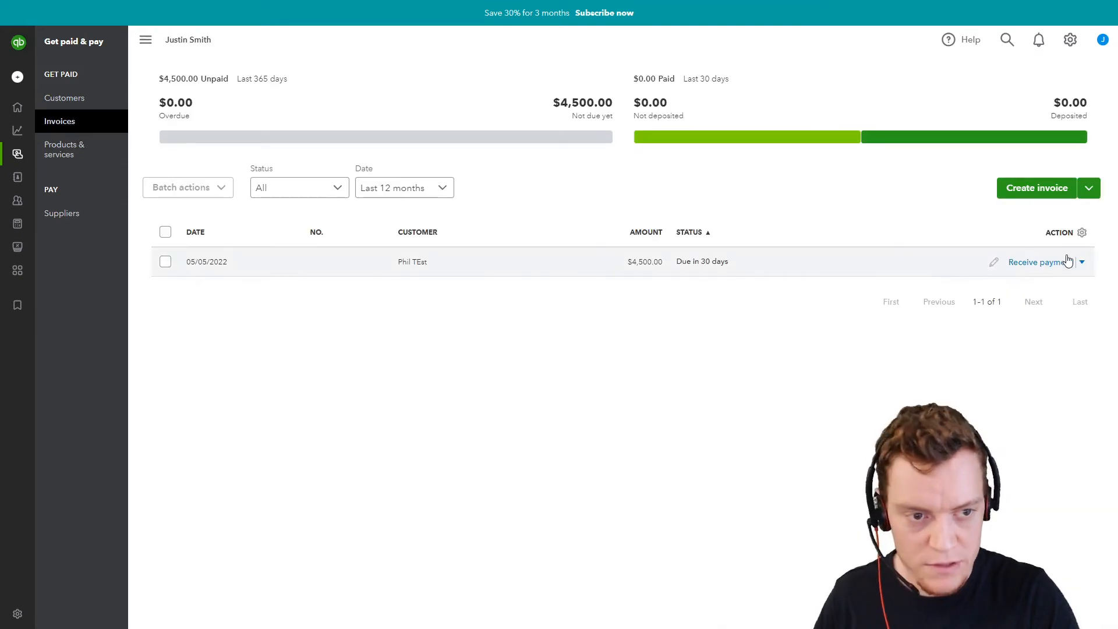
left_click(1084, 263)
left_click(1052, 287)
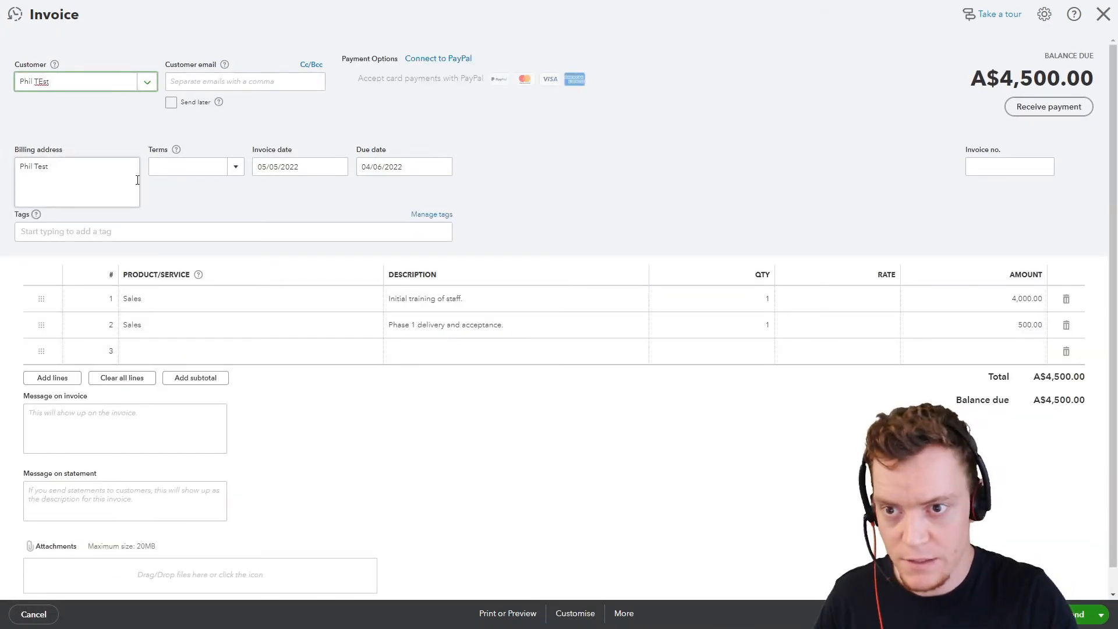
left_click(225, 82)
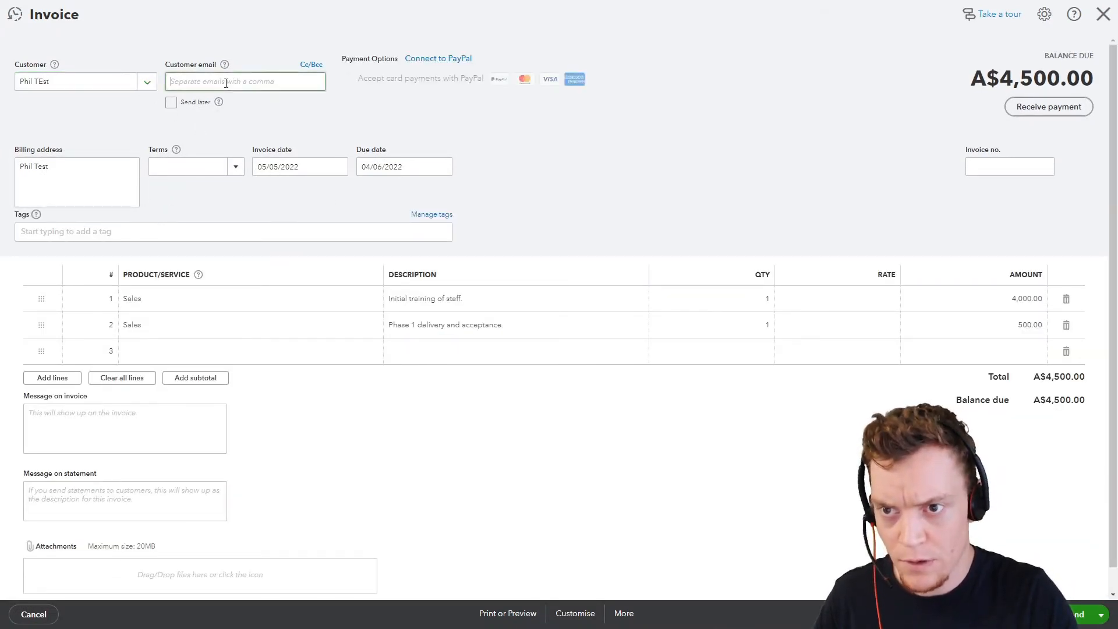
left_click(593, 131)
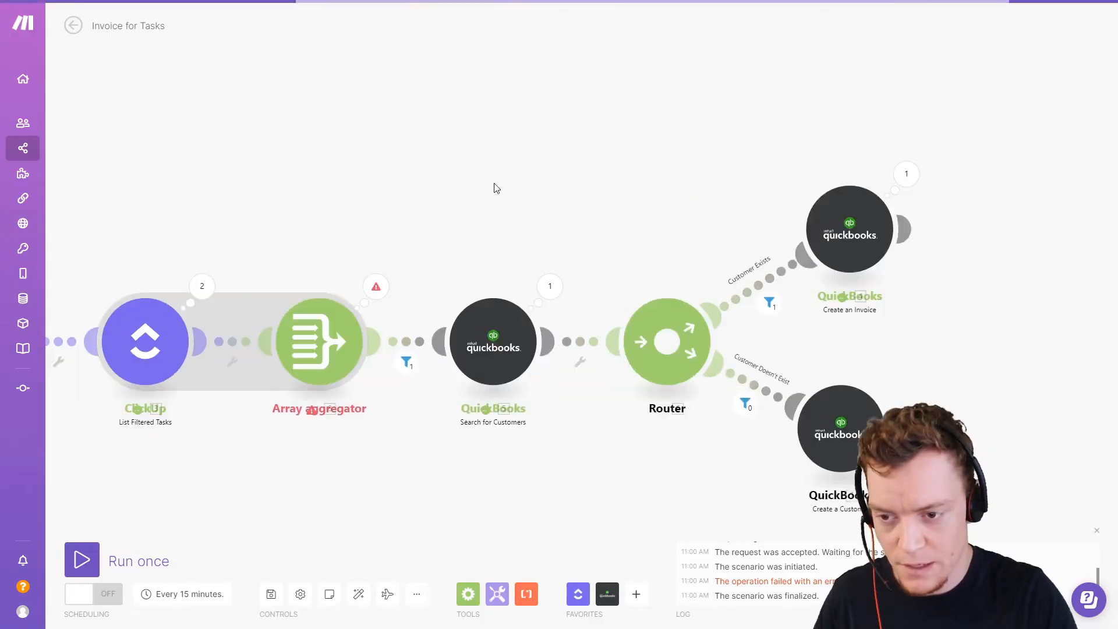
Back in Make, change the Array aggregator's line Description to Task Name, a hyphen and Description
left_click(369, 331)
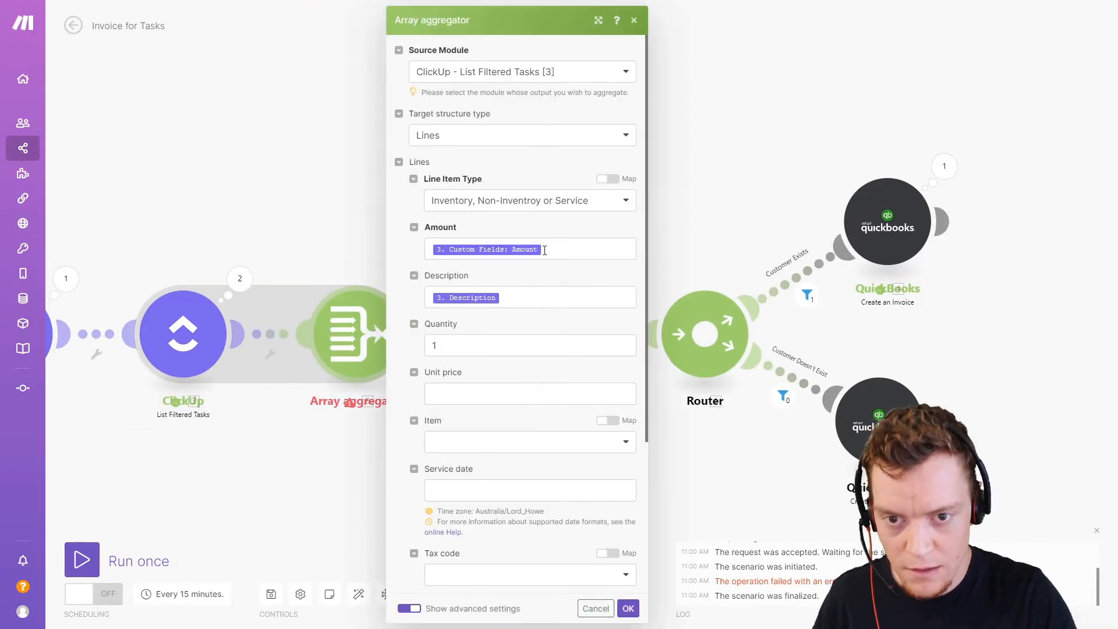
left_click(532, 293)
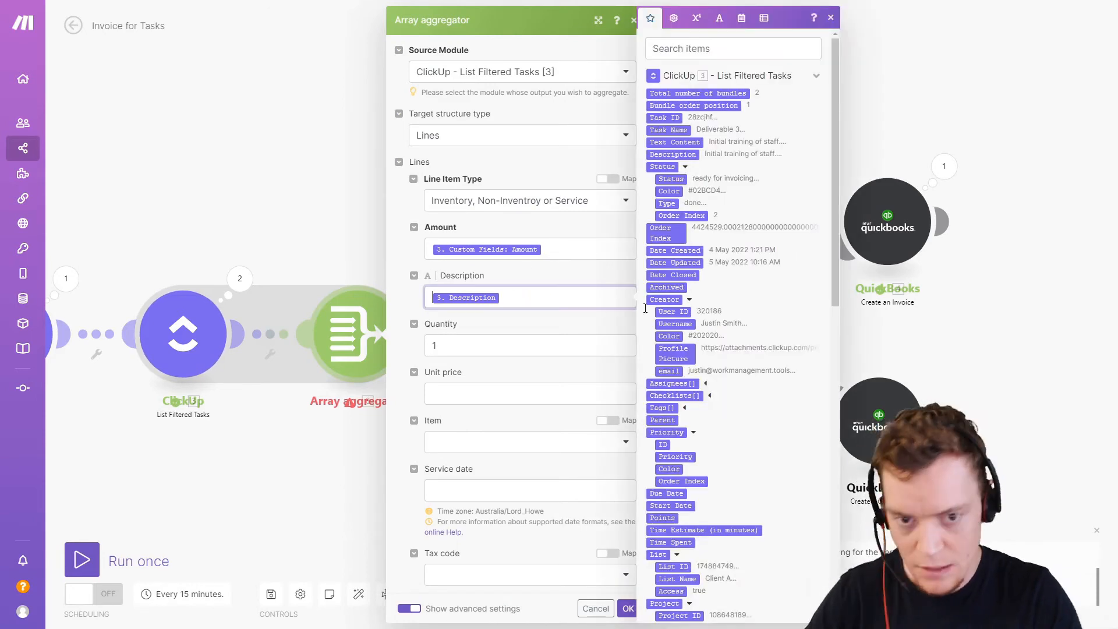
left_click(667, 130)
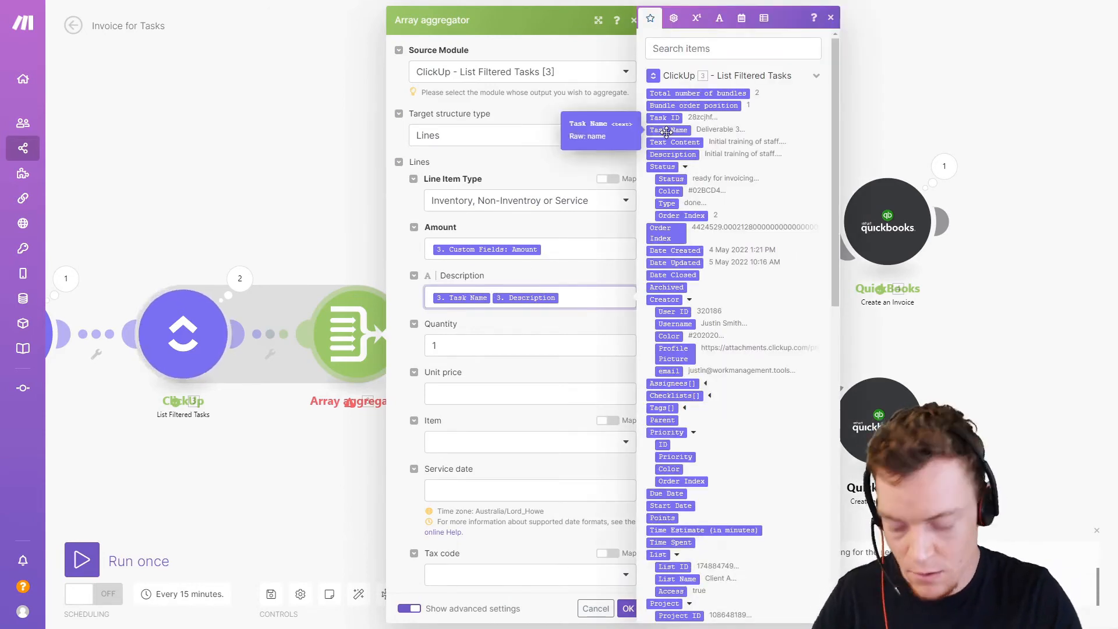
type("-")
left_click(599, 329)
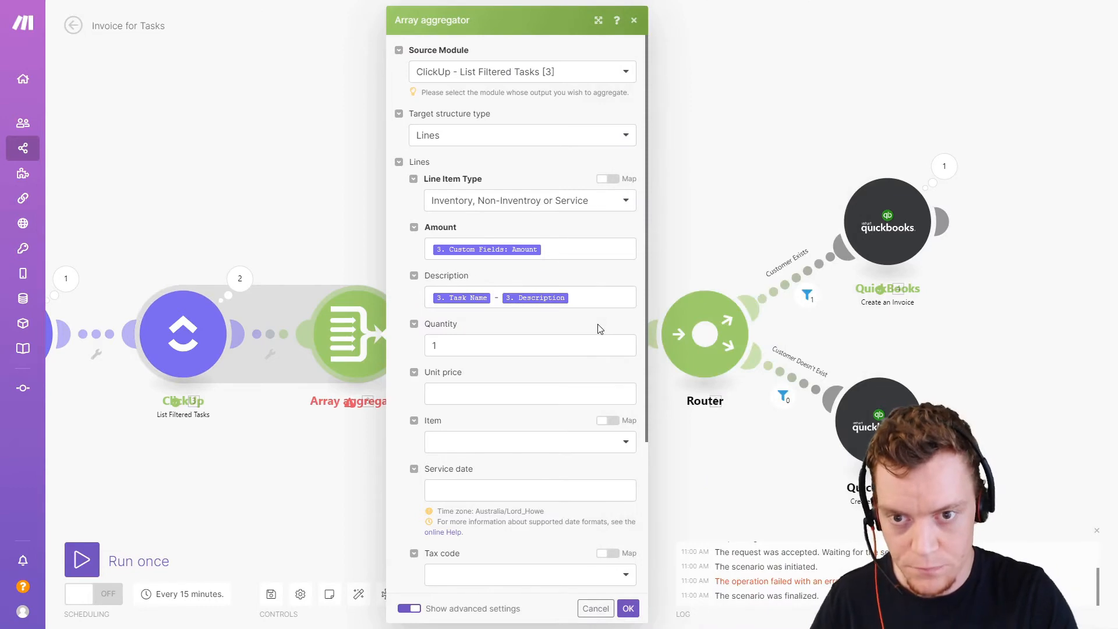
scroll(593, 322, "down", 3)
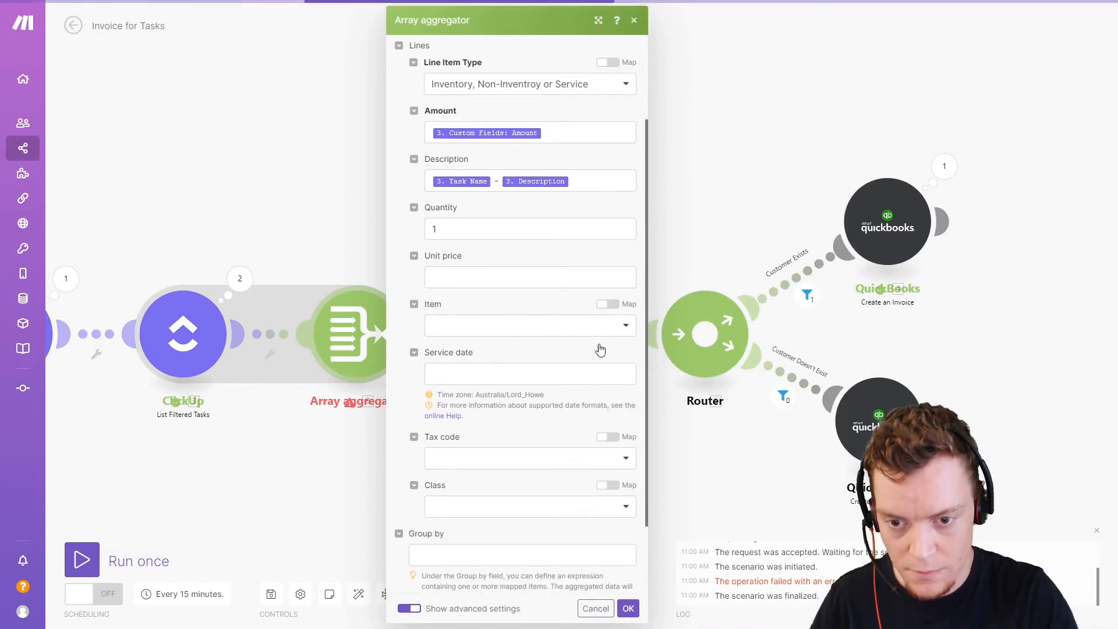
Save the Array aggregator, then map the ClickUp list's Content as the Bill email in the Customer Exists route's Create an Invoice module
left_click(628, 608)
left_click(855, 232)
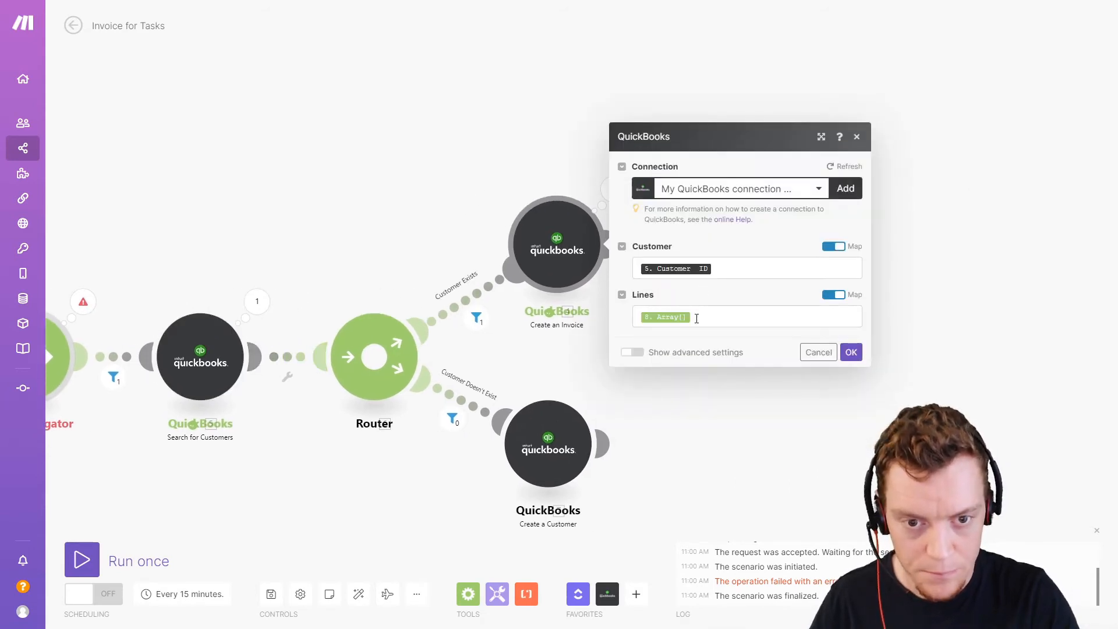
left_click(630, 352)
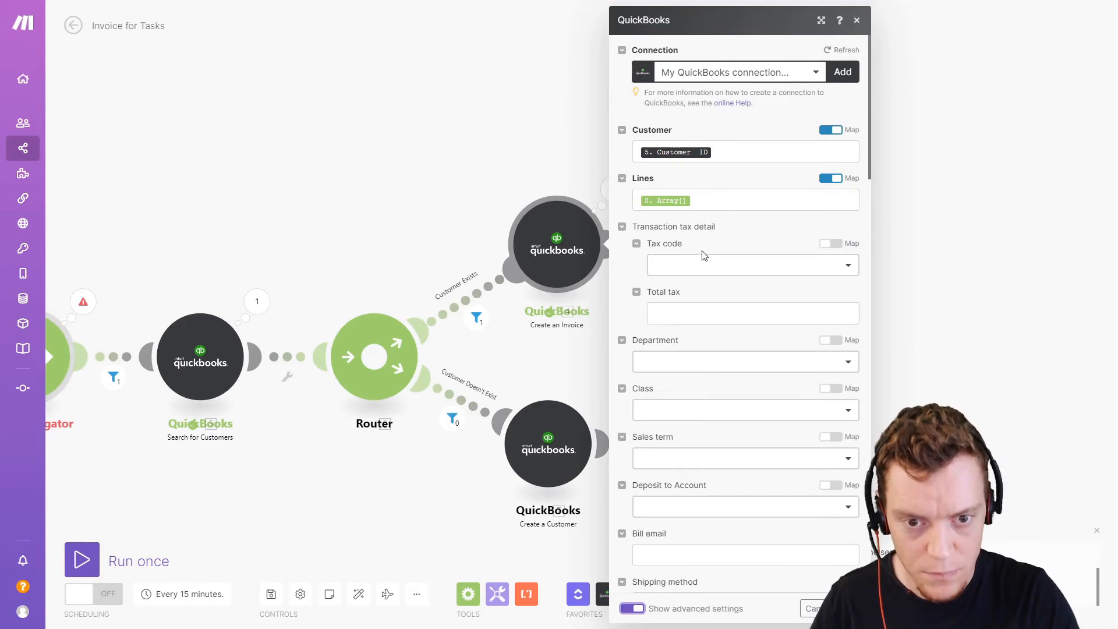
scroll(699, 268, "down", 3)
left_click(667, 378)
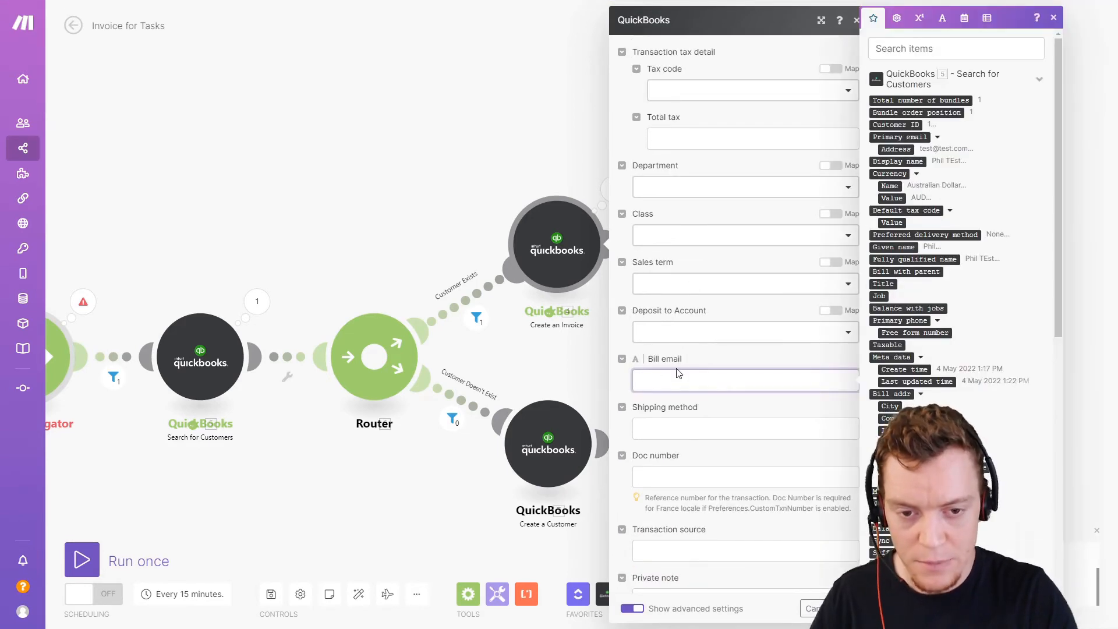
scroll(939, 265, "down", 10)
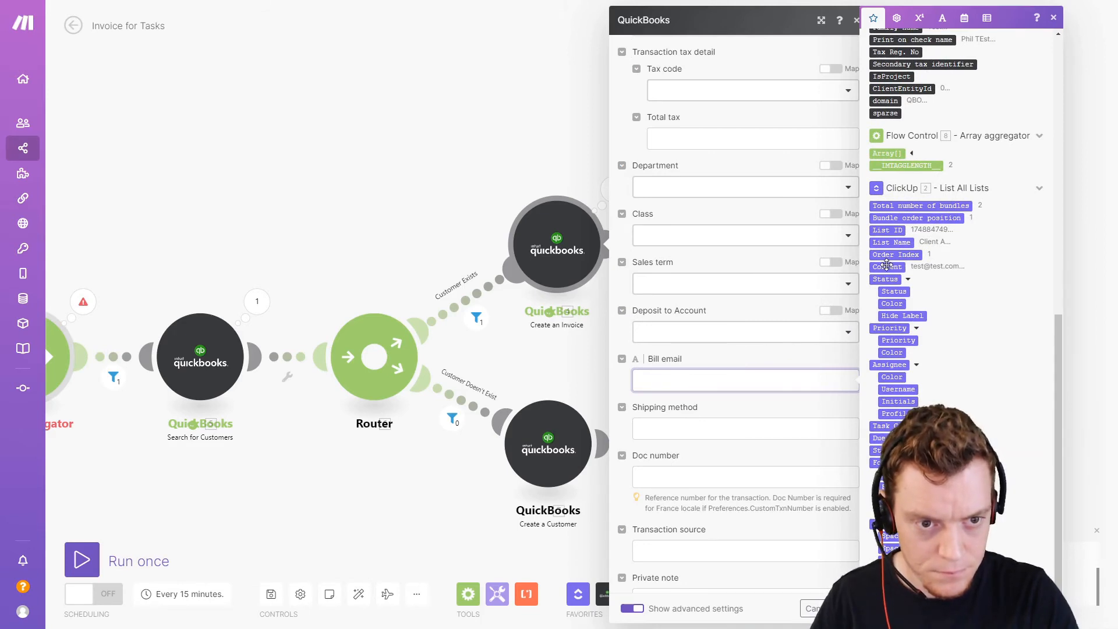
left_click(886, 266)
left_click(739, 365)
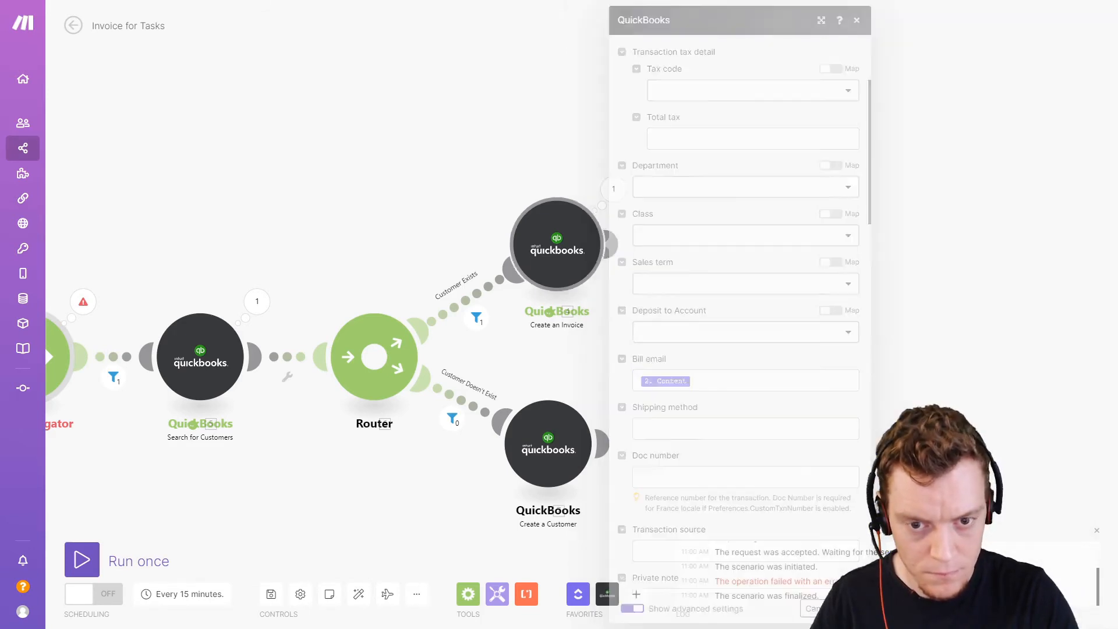
Run the whole scenario once with the updated line descriptions and bill email
left_click_drag(644, 320, 905, 299)
scroll(511, 175, "down", 5)
left_click_drag(502, 180, 584, 204)
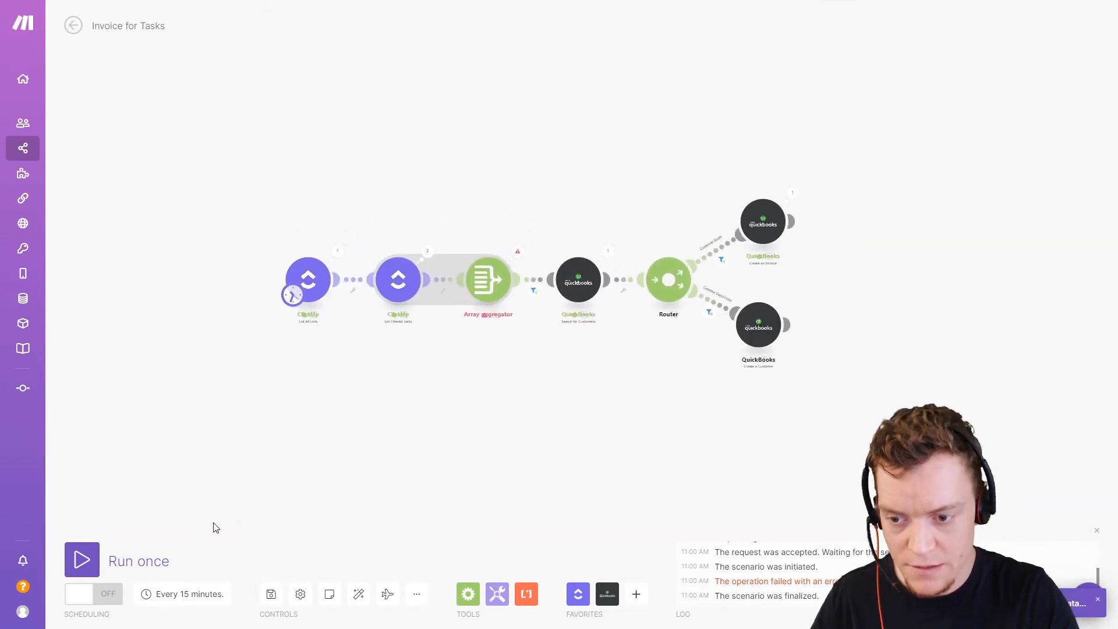
left_click(104, 560)
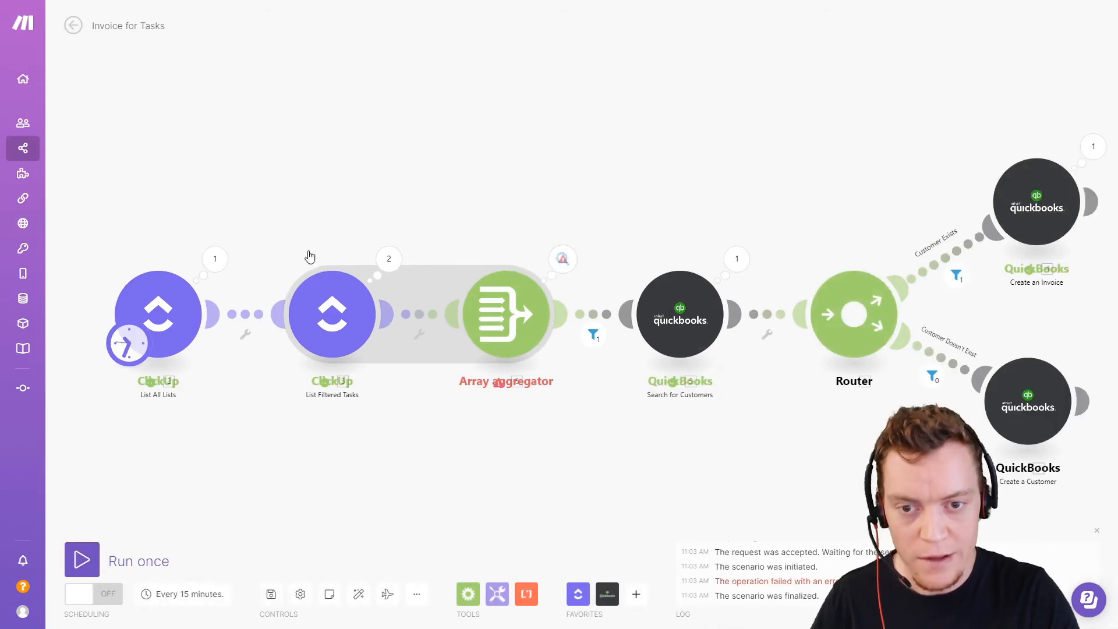
Inspect the output bundles of the ClickUp List All Lists module, checking the second list's details
left_click(215, 259)
left_click(269, 188)
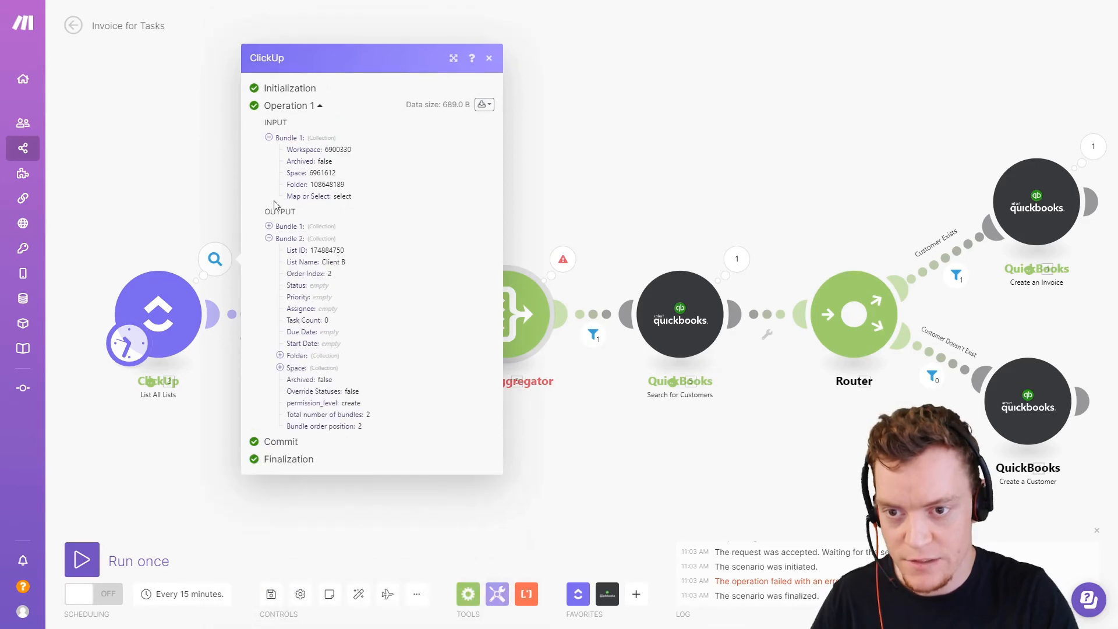
left_click_drag(327, 273, 332, 265)
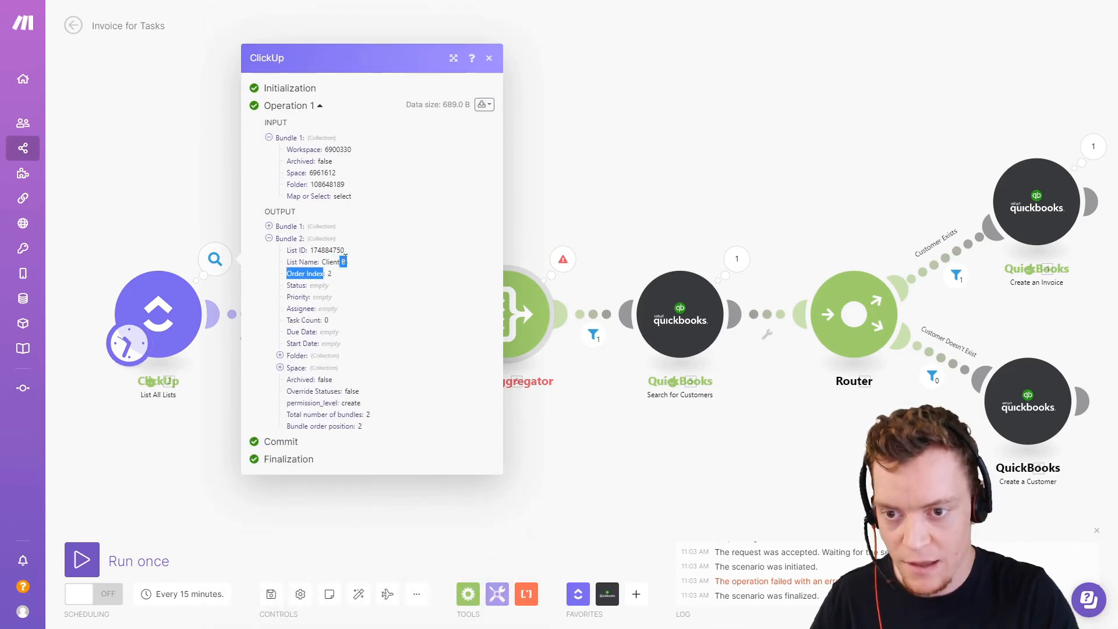
left_click(597, 183)
left_click_drag(880, 152, 582, 181)
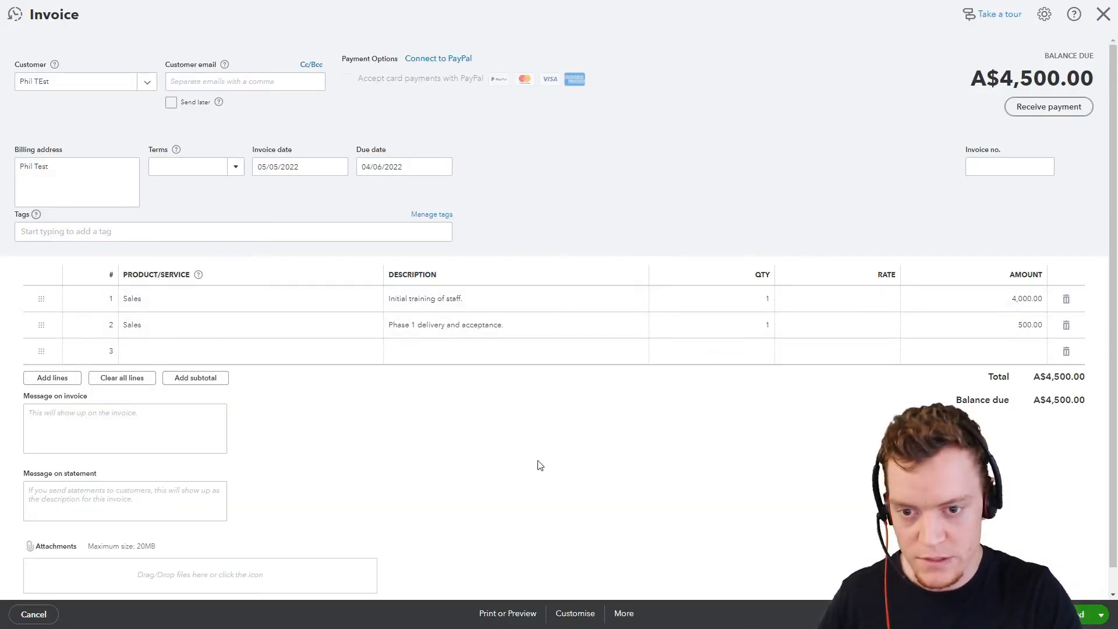
In QuickBooks, close the earlier invoice and open the newly created one to check its customer email and line descriptions
left_click(1094, 17)
left_click(1081, 291)
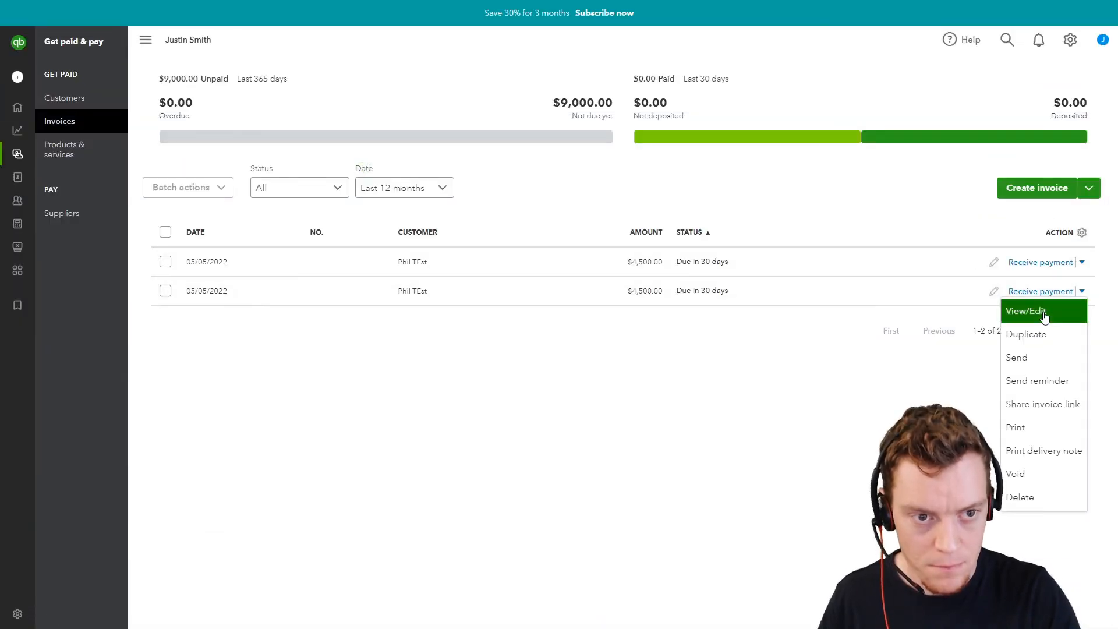
left_click(1044, 314)
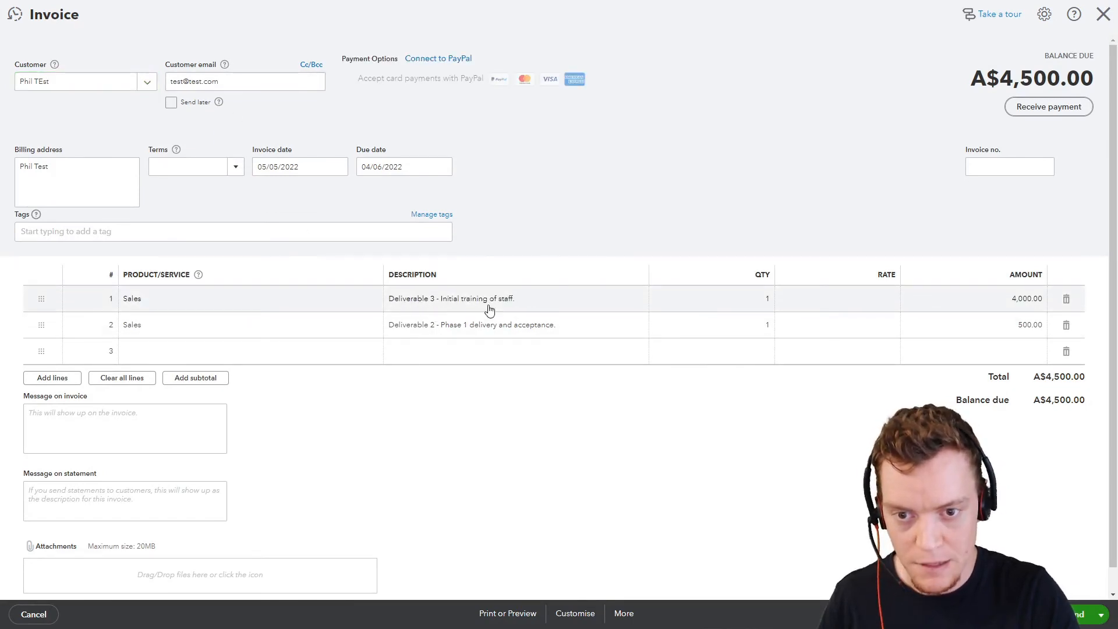
scroll(465, 494, "down", 1)
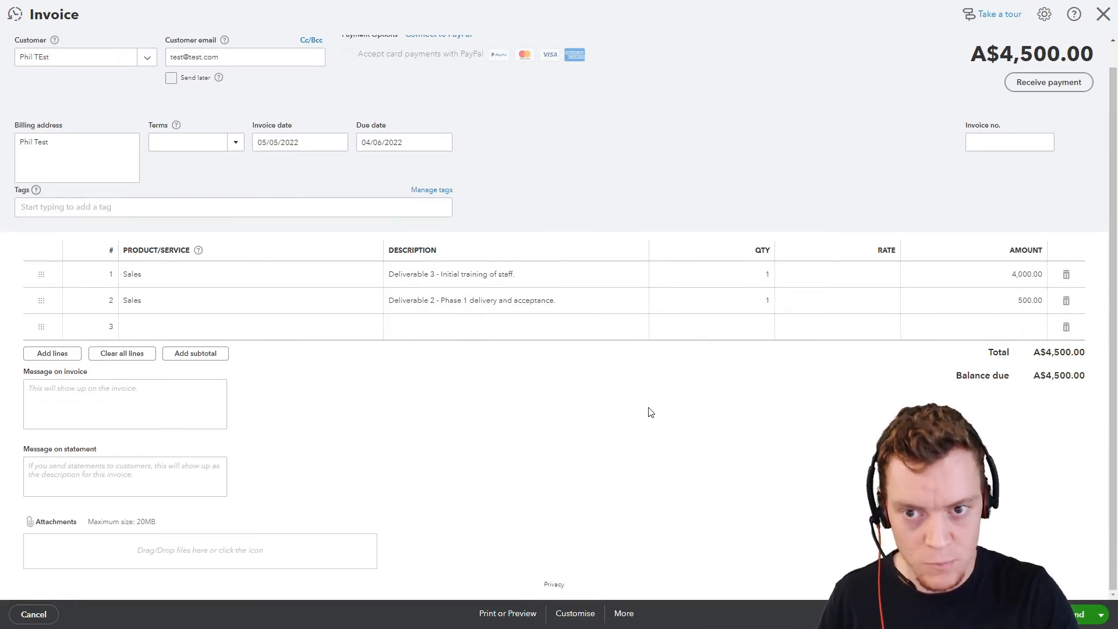
scroll(652, 402, "up", 1)
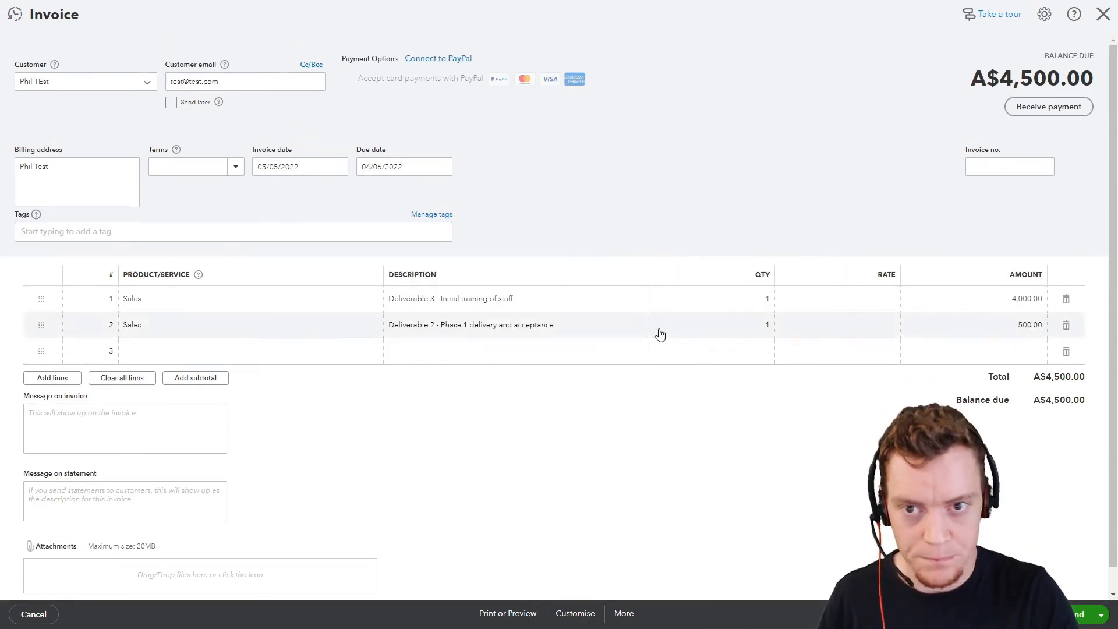
left_click(1102, 15)
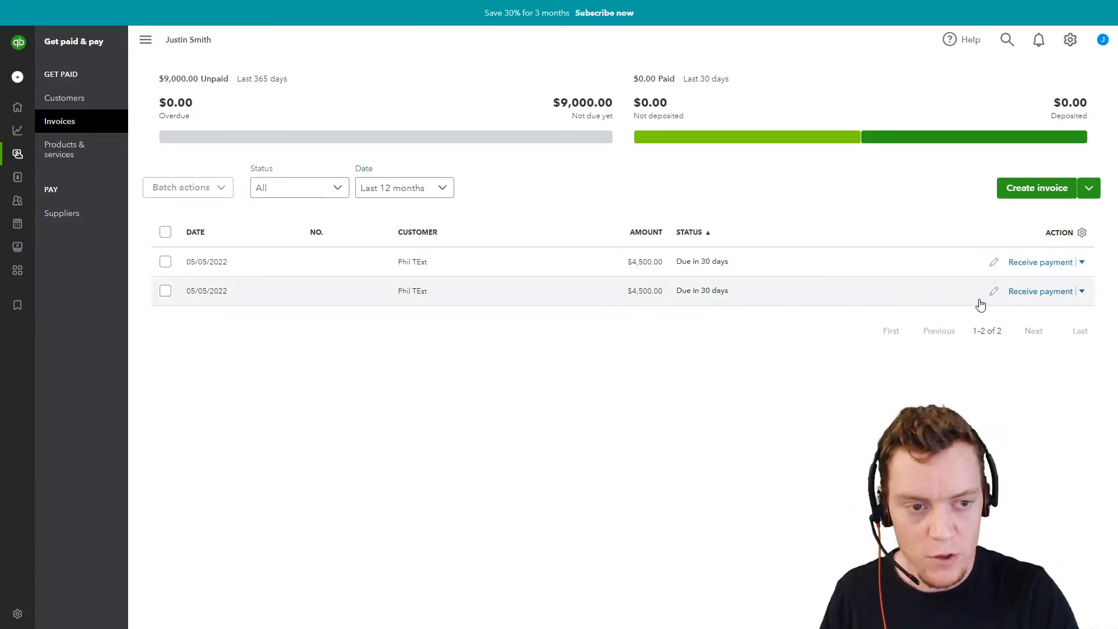
left_click(1081, 263)
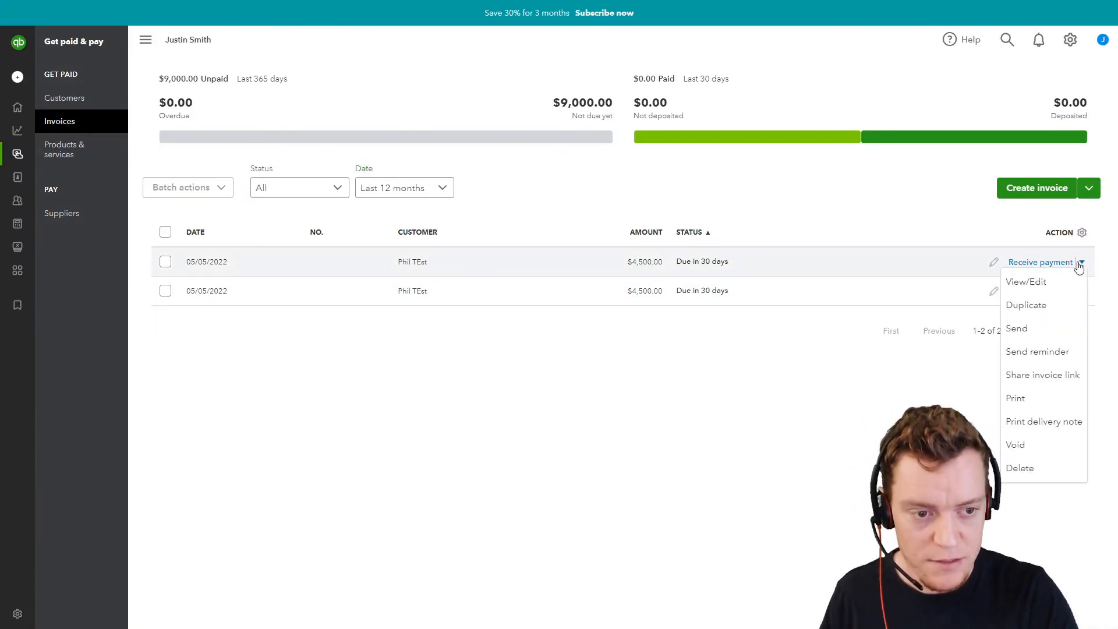
left_click(681, 386)
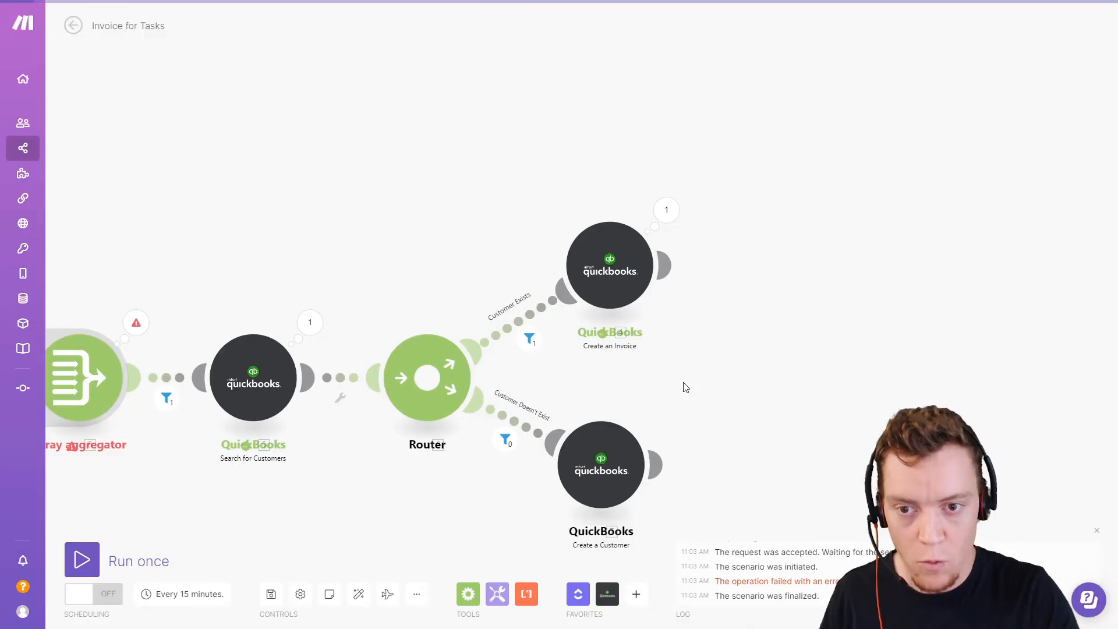
Back in Make, add a QuickBooks Send an Invoice module after Create an Invoice on the Customer Exists route
left_click_drag(763, 336, 709, 324)
left_click(607, 594)
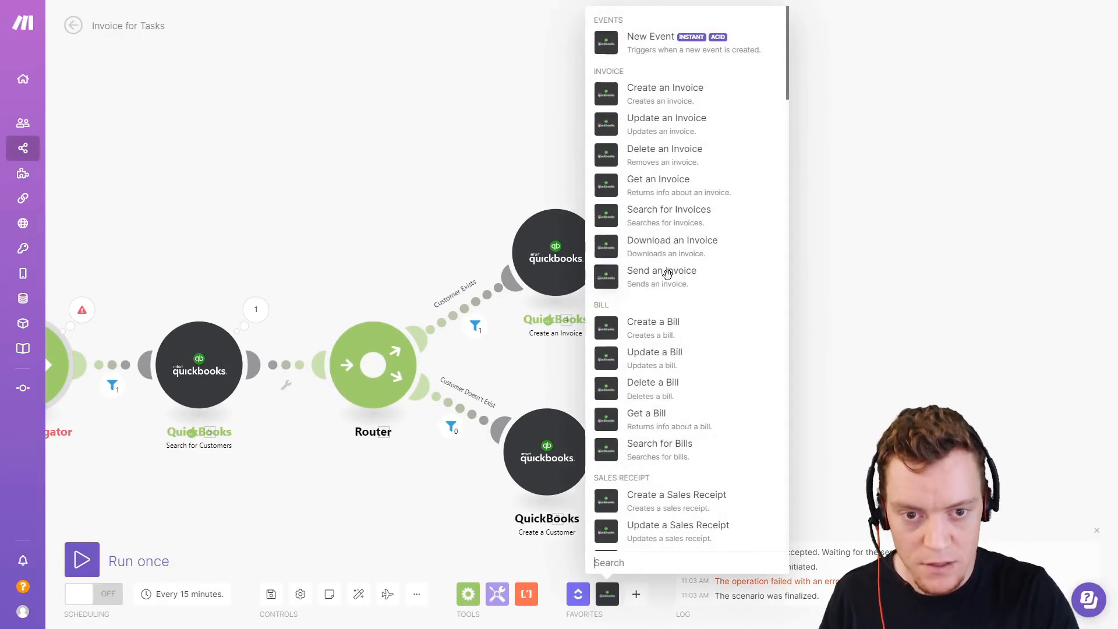
left_click(675, 274)
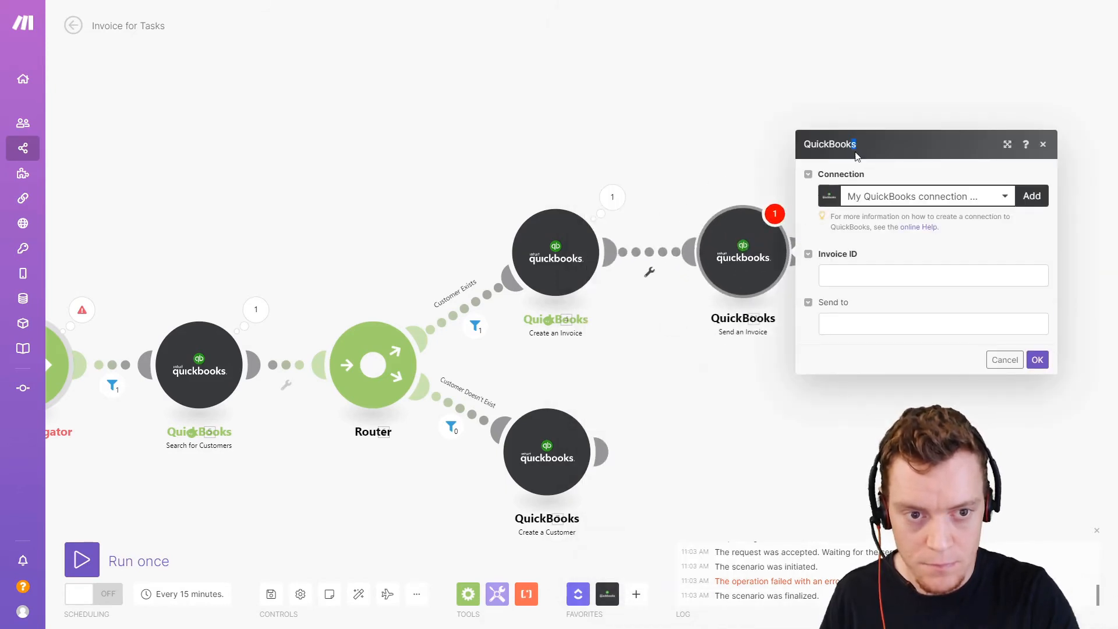
Map Create an Invoice's Invoice ID as the Invoice ID and the ClickUp list's Content as Send to, and save the module
left_click(894, 280)
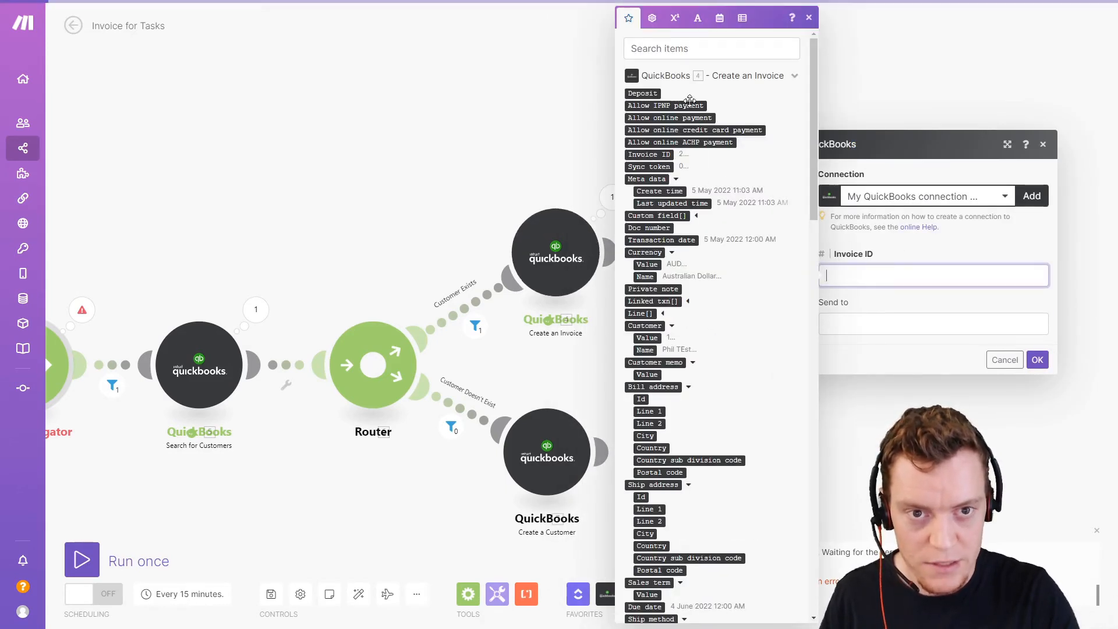
left_click(649, 156)
left_click(877, 325)
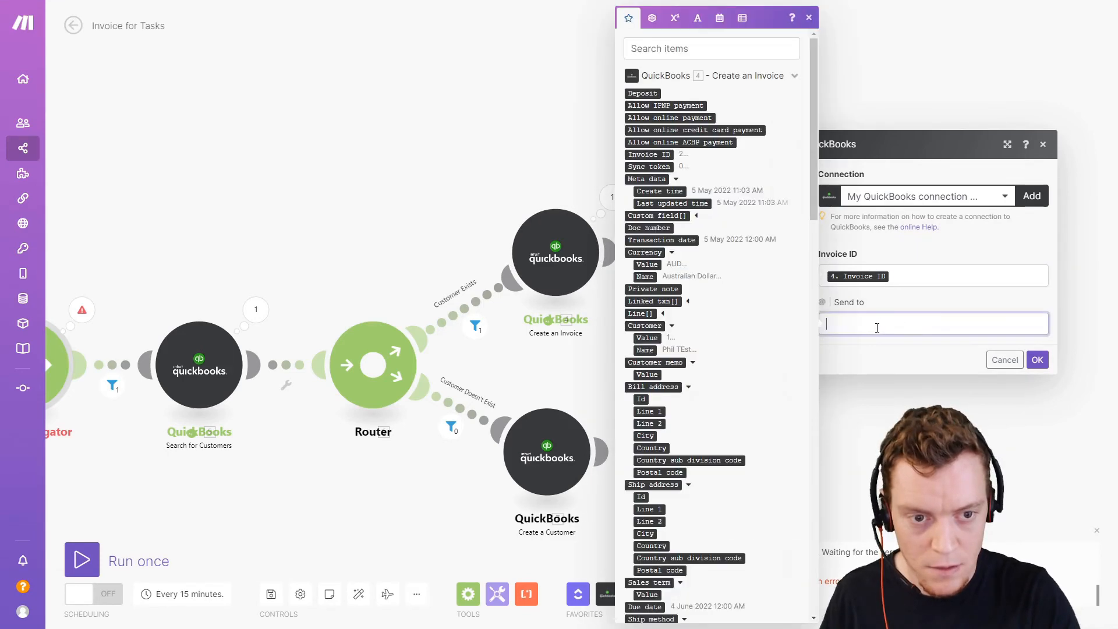
scroll(682, 263, "down", 15)
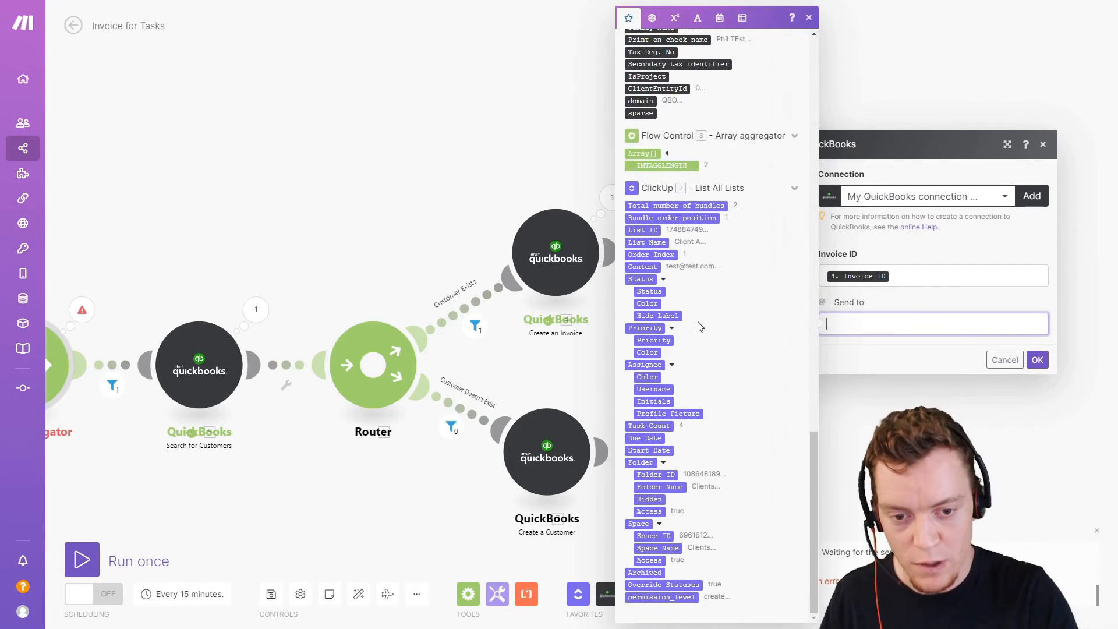
left_click(651, 266)
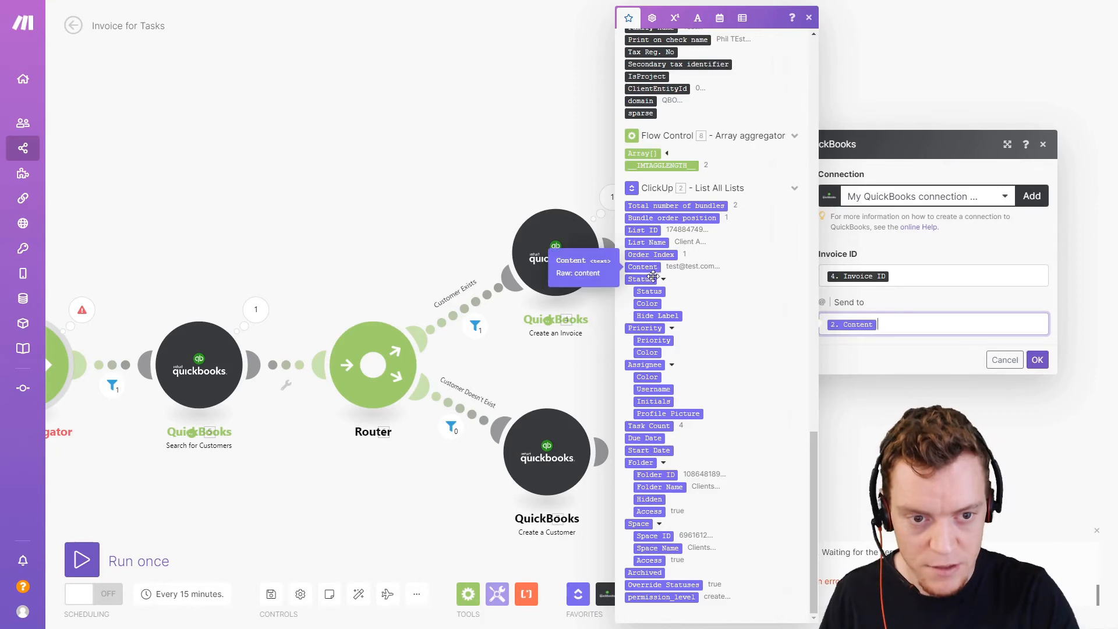
left_click(1041, 361)
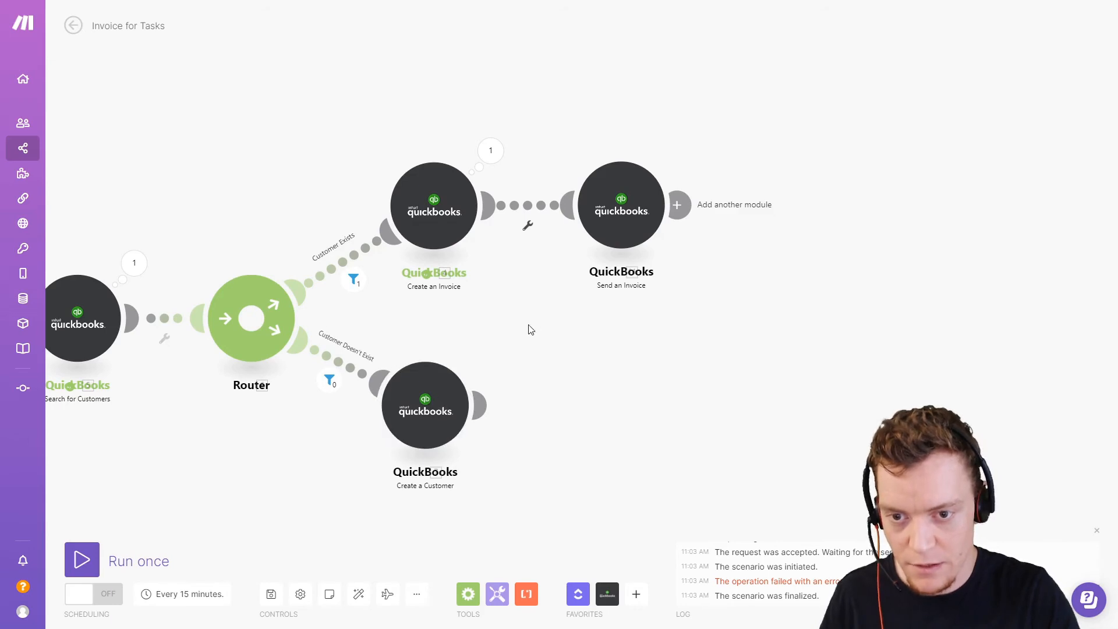
Clone the Create an Invoice and Send an Invoice modules and chain them after Create a Customer on the Customer Doesn't Exist route
right_click(454, 211)
left_click(515, 293)
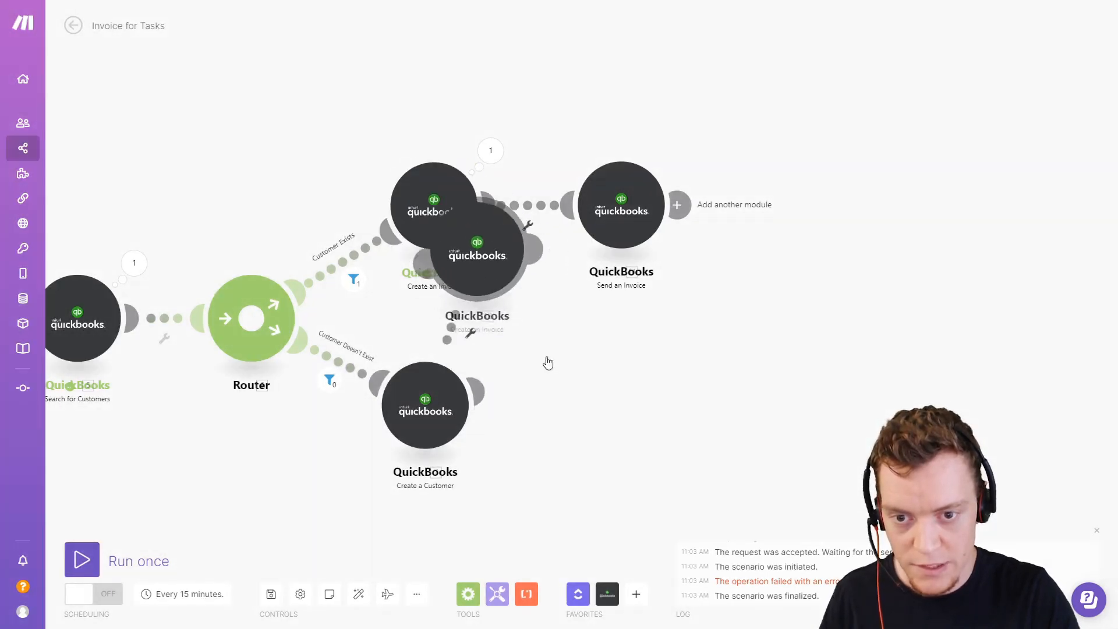
left_click(576, 396)
right_click(635, 215)
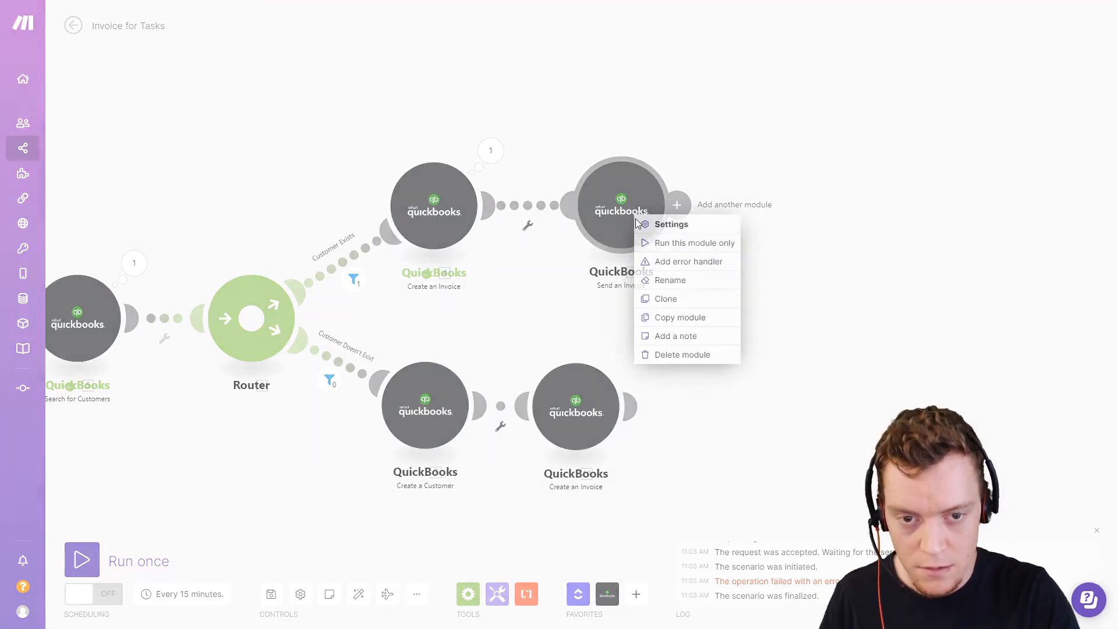
left_click(666, 297)
left_click(741, 420)
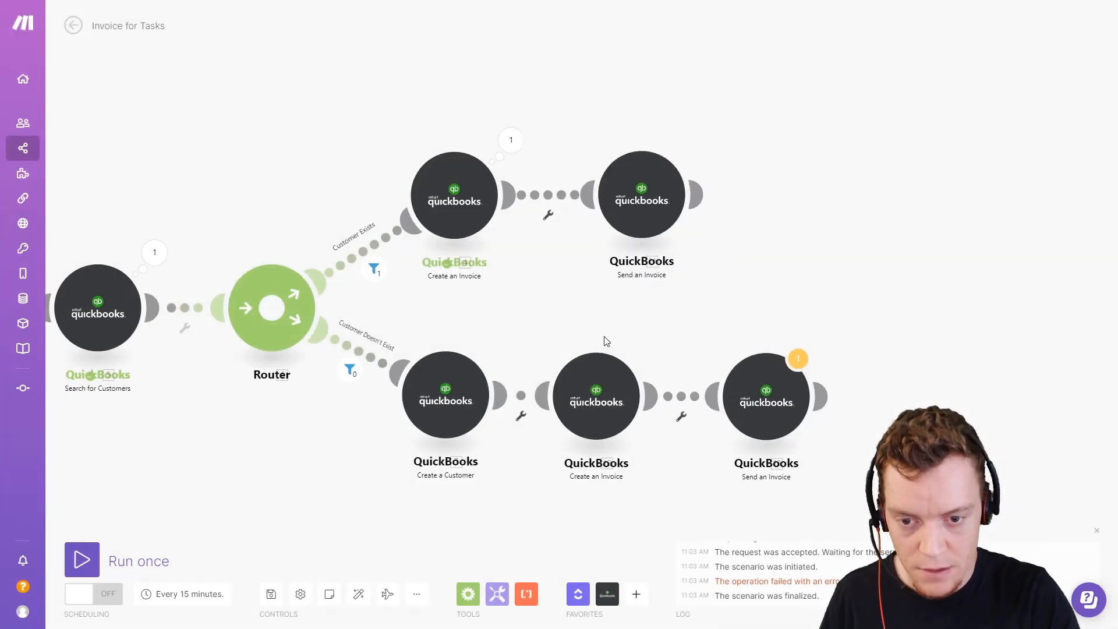
In the cloned Create an Invoice module, replace the Customer mapping with the Customer ID from Create a Customer and save it
left_click(615, 379)
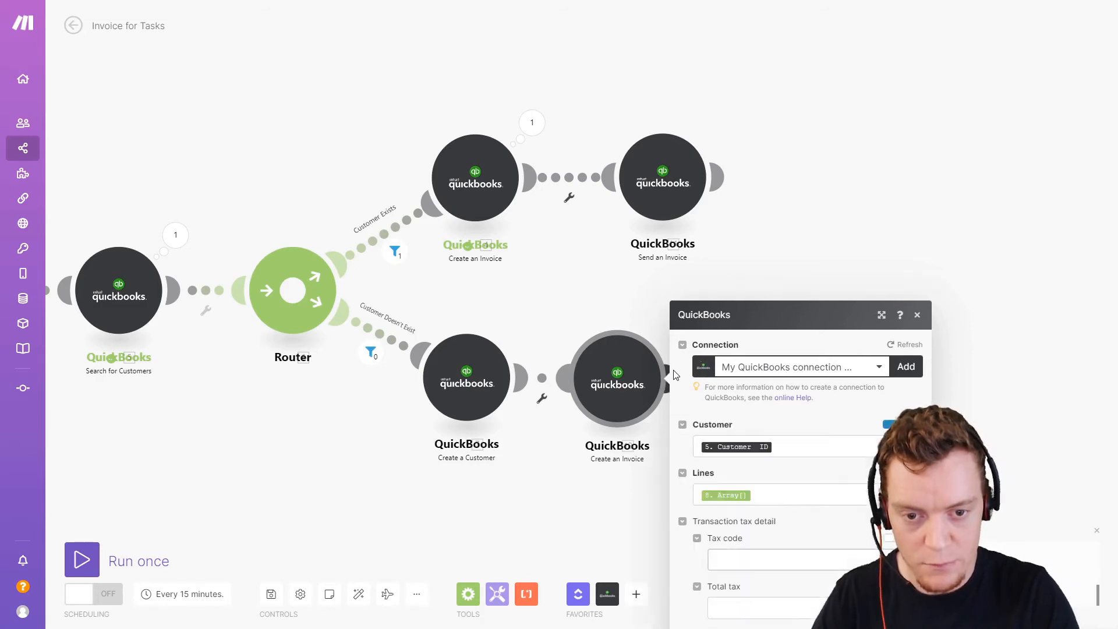
left_click(815, 155)
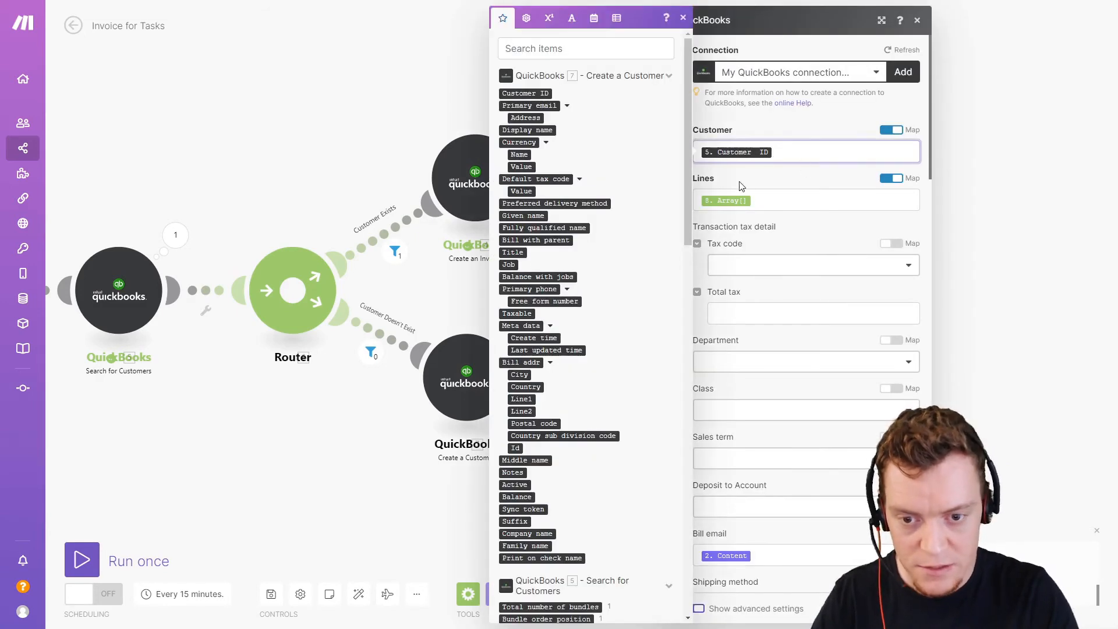
key("BackSpace")
scroll(605, 193, "down", 1)
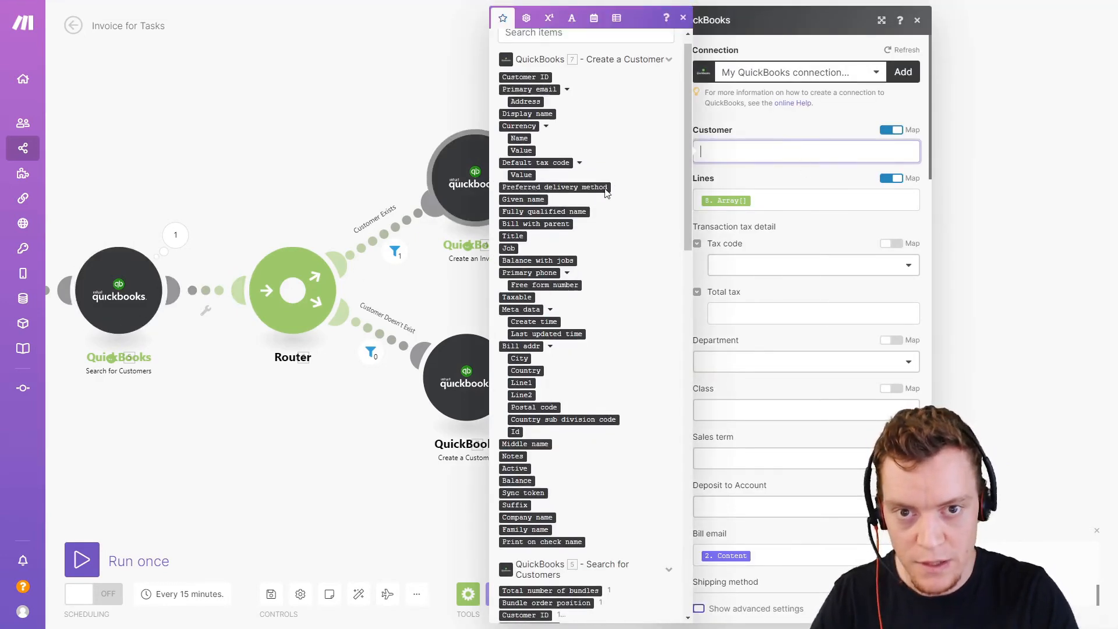
scroll(606, 193, "up", 1)
left_click(524, 93)
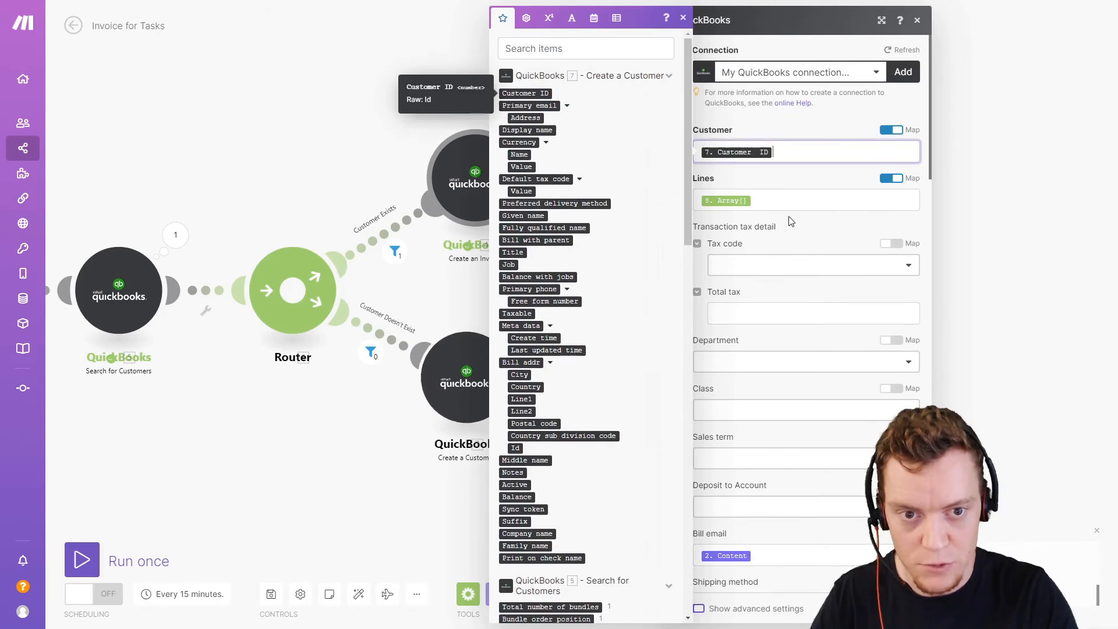
left_click(790, 221)
scroll(798, 250, "down", 10)
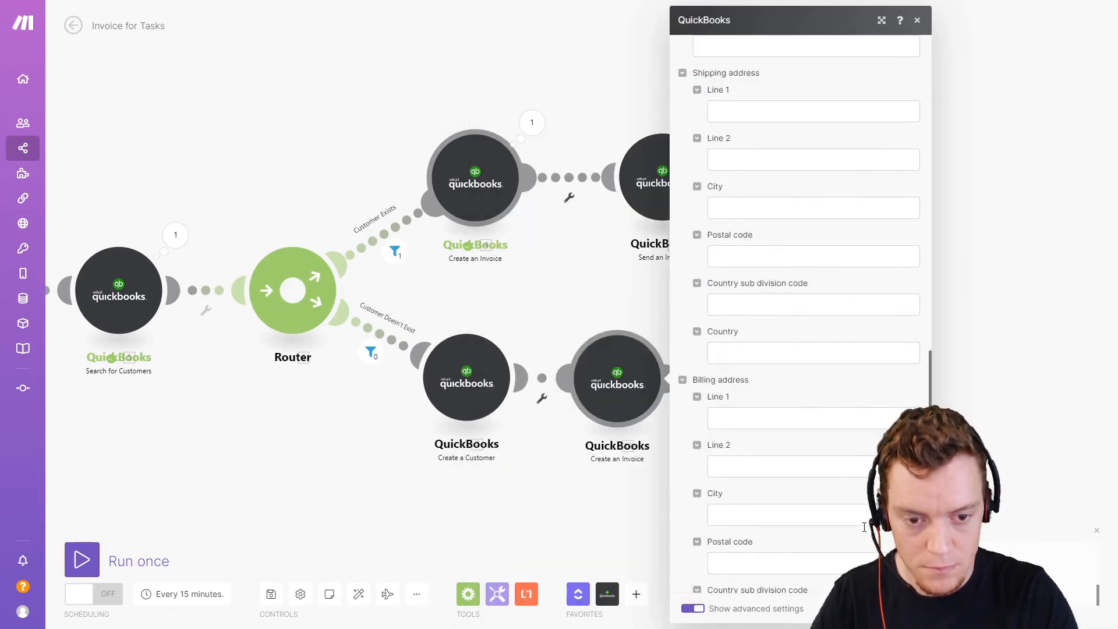
scroll(864, 527, "down", 6)
left_click(905, 608)
In the cloned Send an Invoice module, replace the Invoice ID mapping with the Invoice ID from the cloned Create an Invoice and save it
left_click_drag(748, 525, 656, 502)
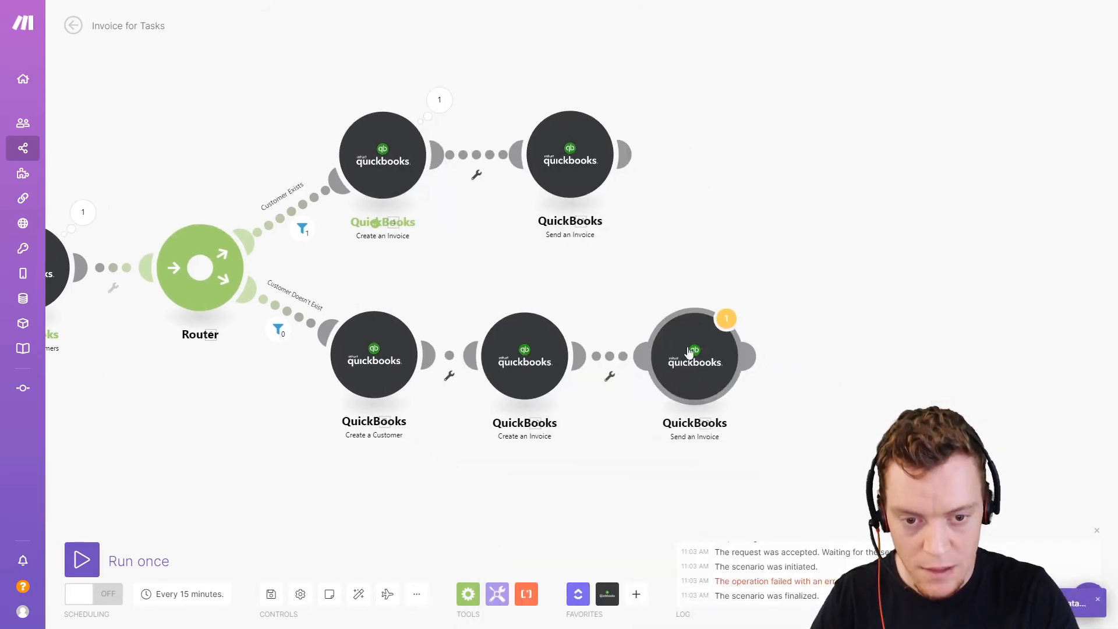
left_click(689, 353)
left_click(830, 378)
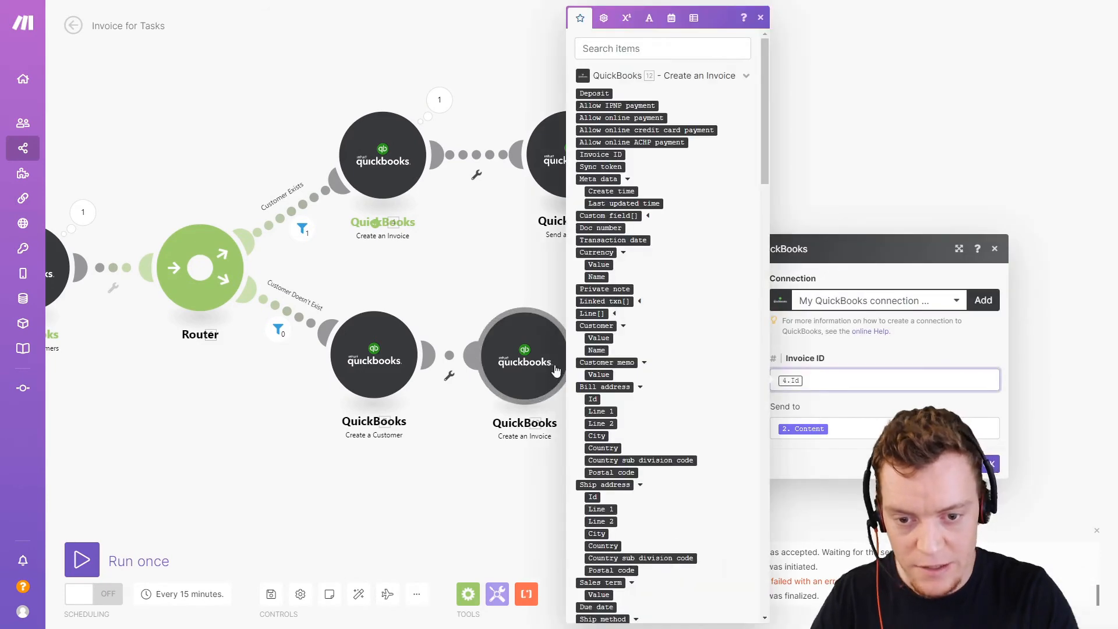
left_click(614, 153)
left_click(884, 410)
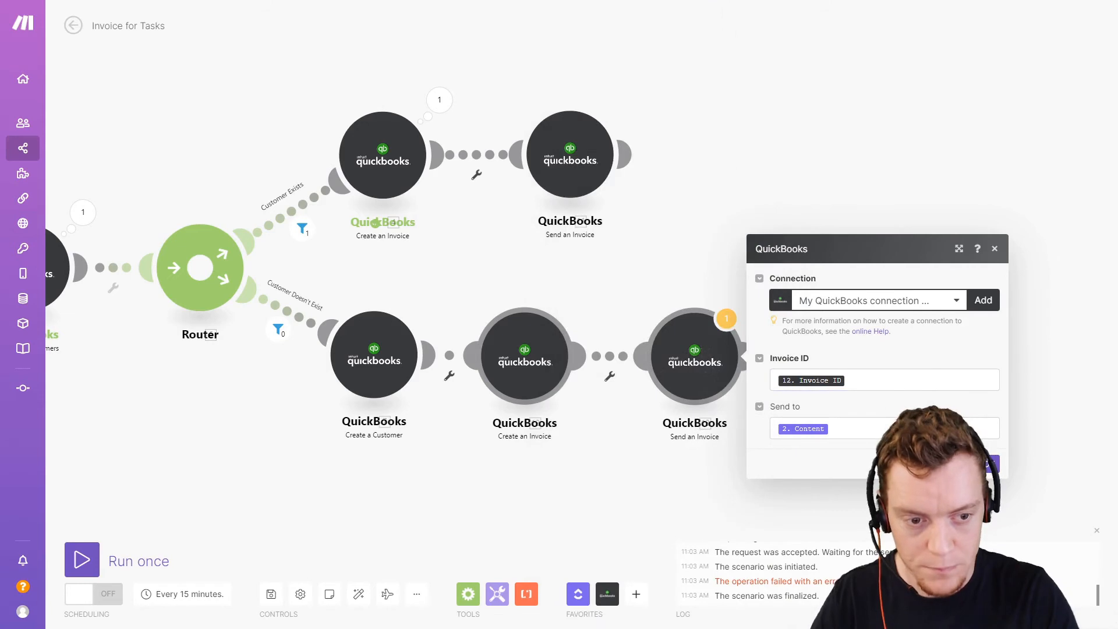
left_click(989, 464)
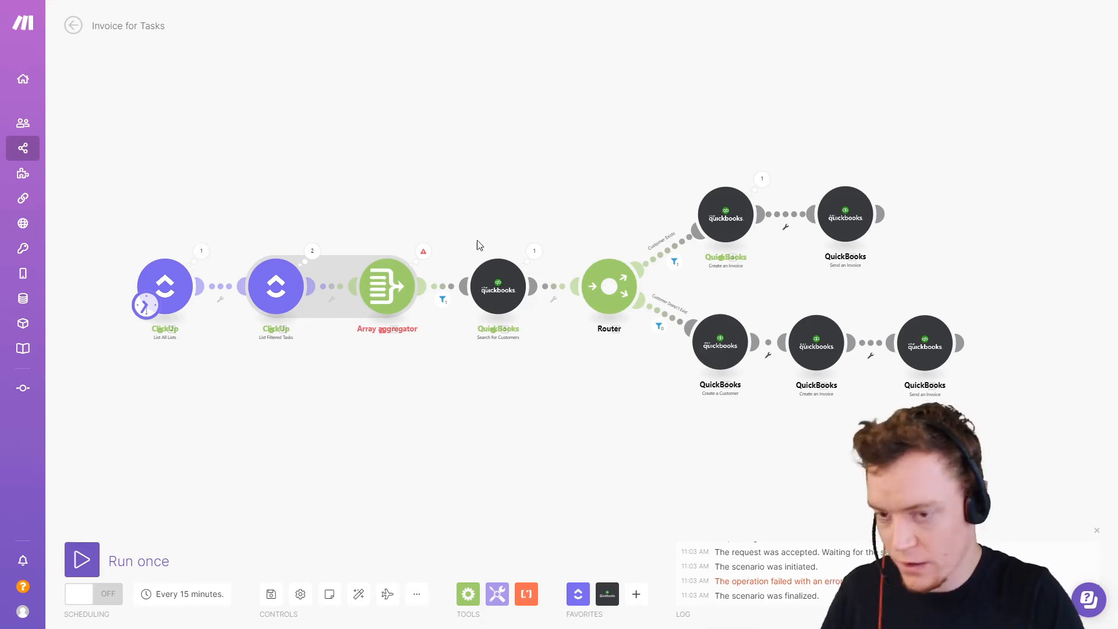
Add a ClickUp Edit a Task module after Send an Invoice on the Customer Exists route
key("ctrl+Tab")
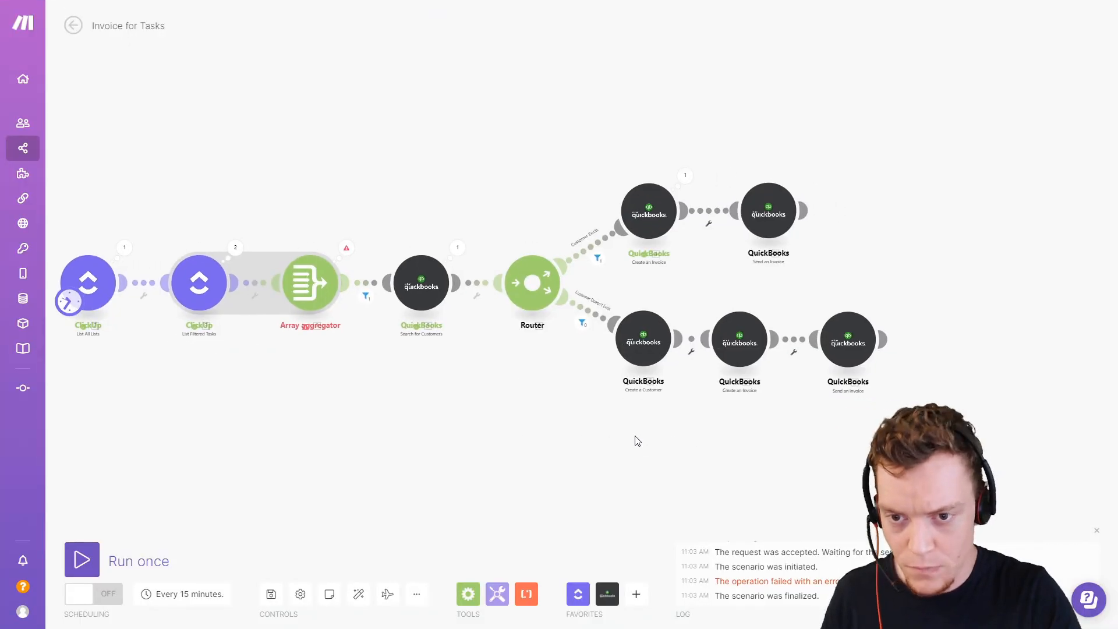
left_click(578, 594)
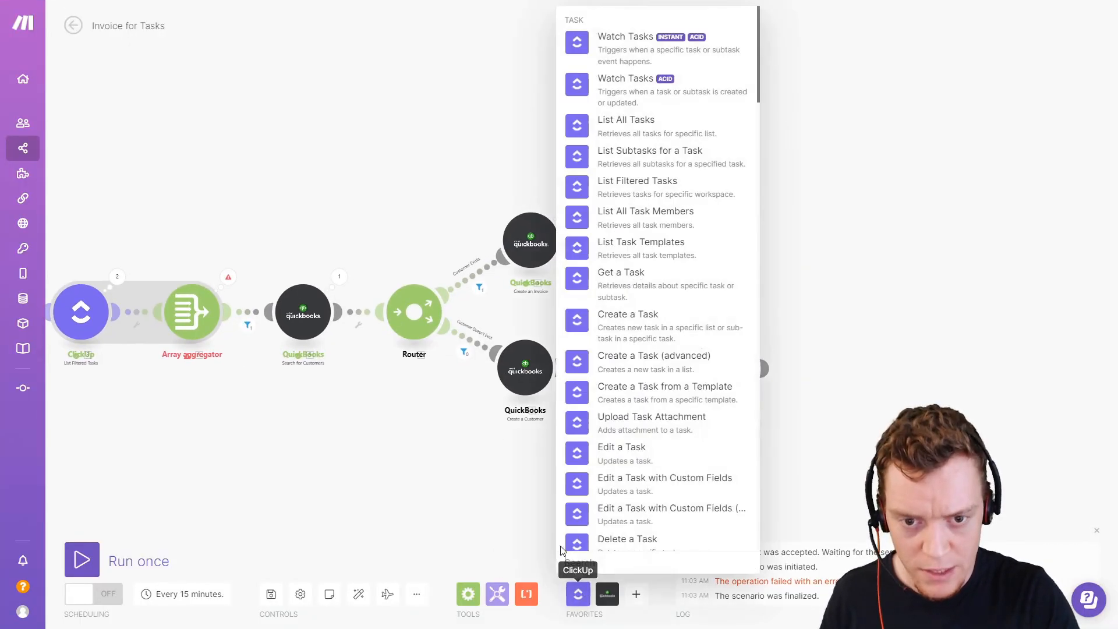
left_click(676, 450)
left_click(760, 249)
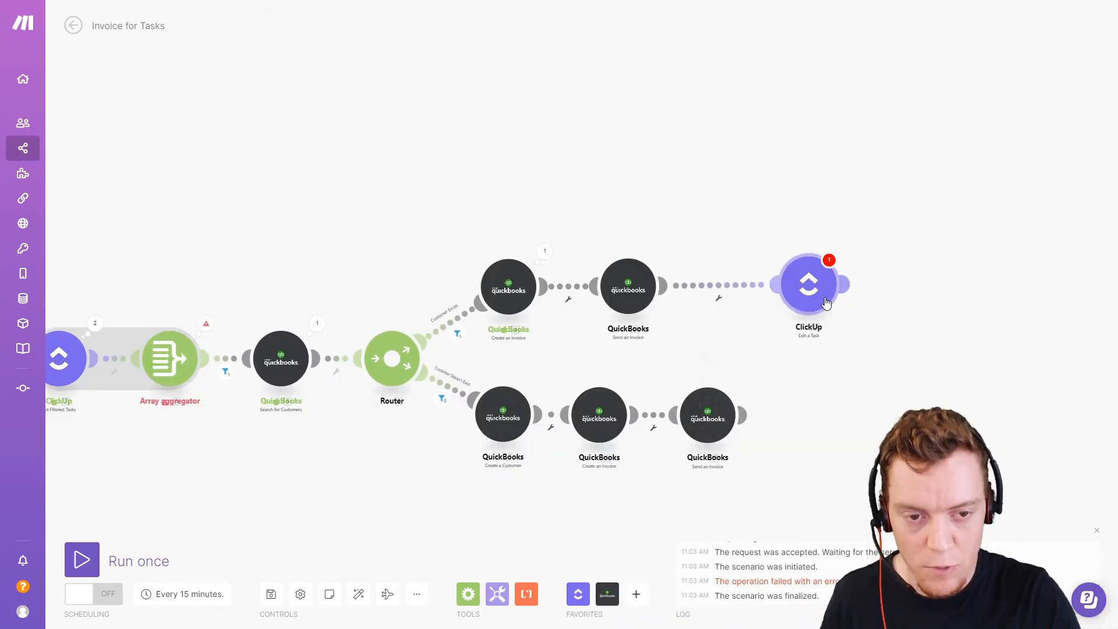
Clone the List Filtered Tasks module, insert it between Send an Invoice and Edit a Task on the Customer Exists route, and save its settings
left_click_drag(637, 199, 801, 192)
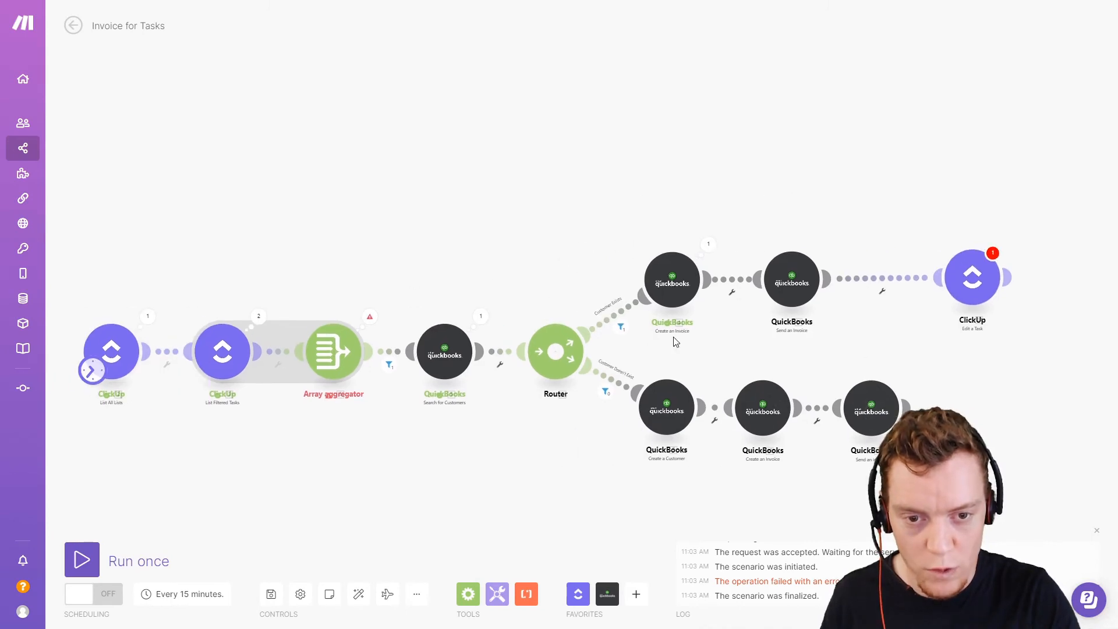
right_click(220, 355)
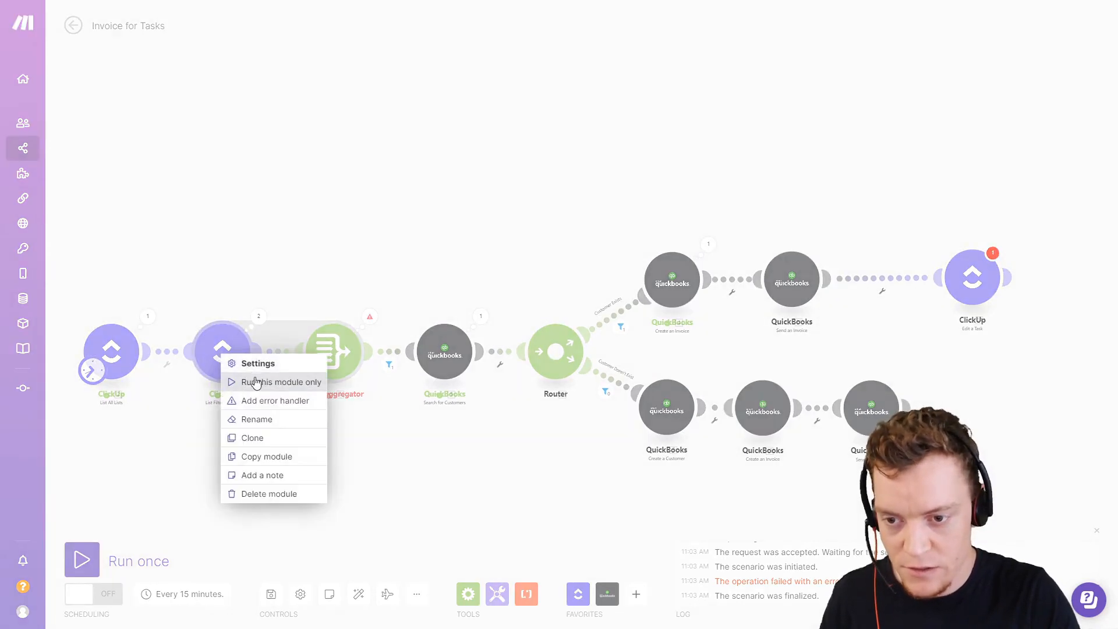
left_click(272, 436)
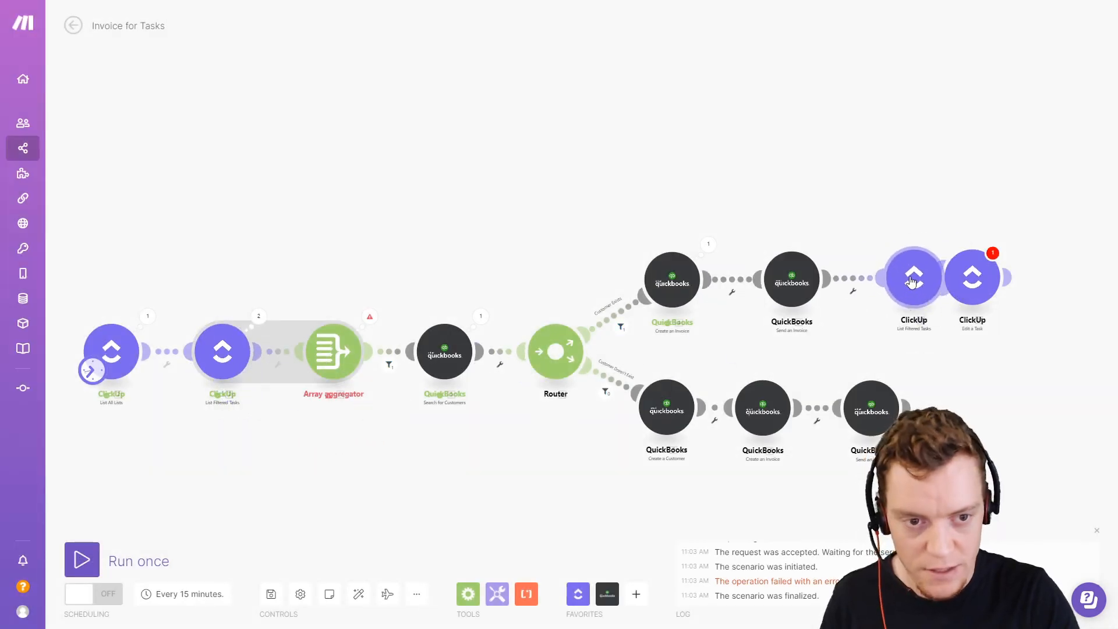
left_click(889, 280)
scroll(906, 326, "down", 11)
scroll(917, 321, "down", 1)
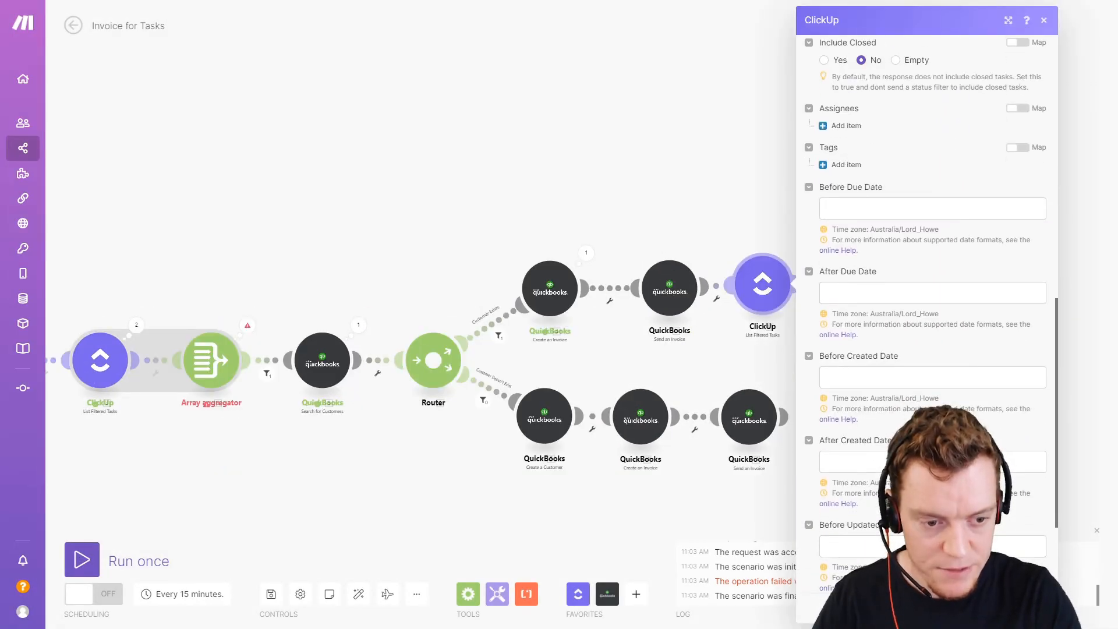
left_click(1030, 607)
left_click_drag(938, 391, 669, 410)
scroll(581, 314, "up", 3)
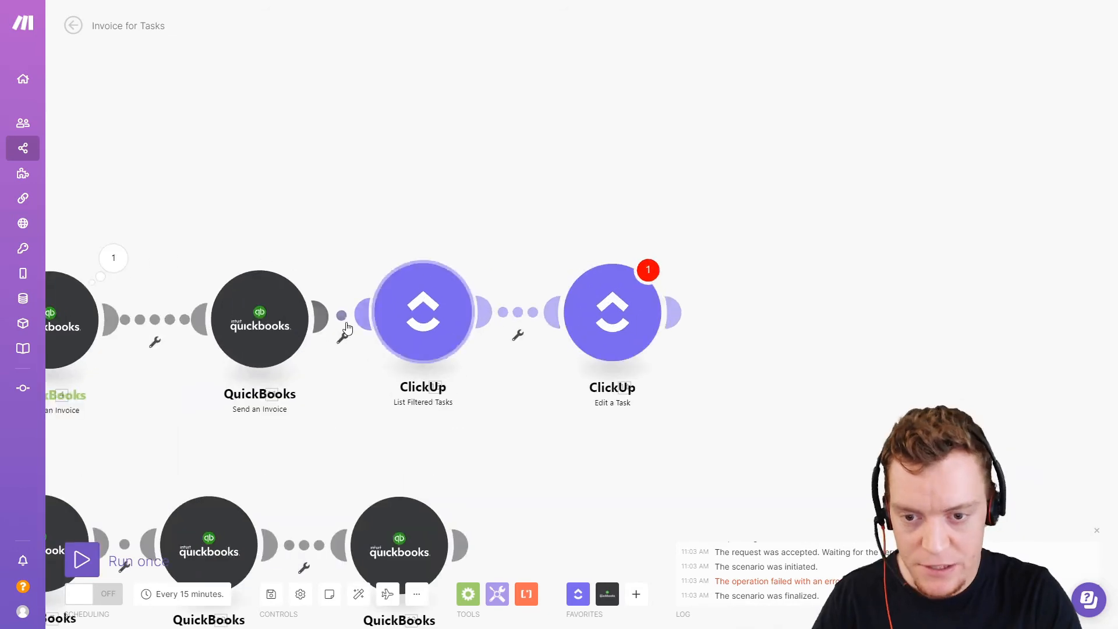
In Edit a Task, set Status to invoiced, map Task ID from the preceding List Filtered Tasks module, and save
left_click(619, 315)
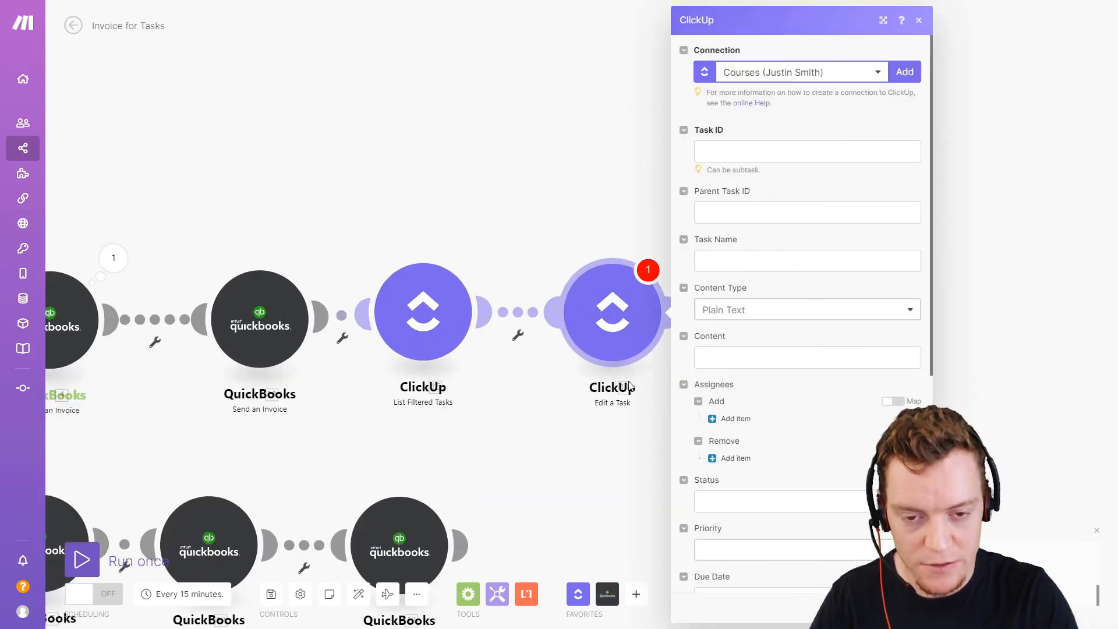
left_click(771, 495)
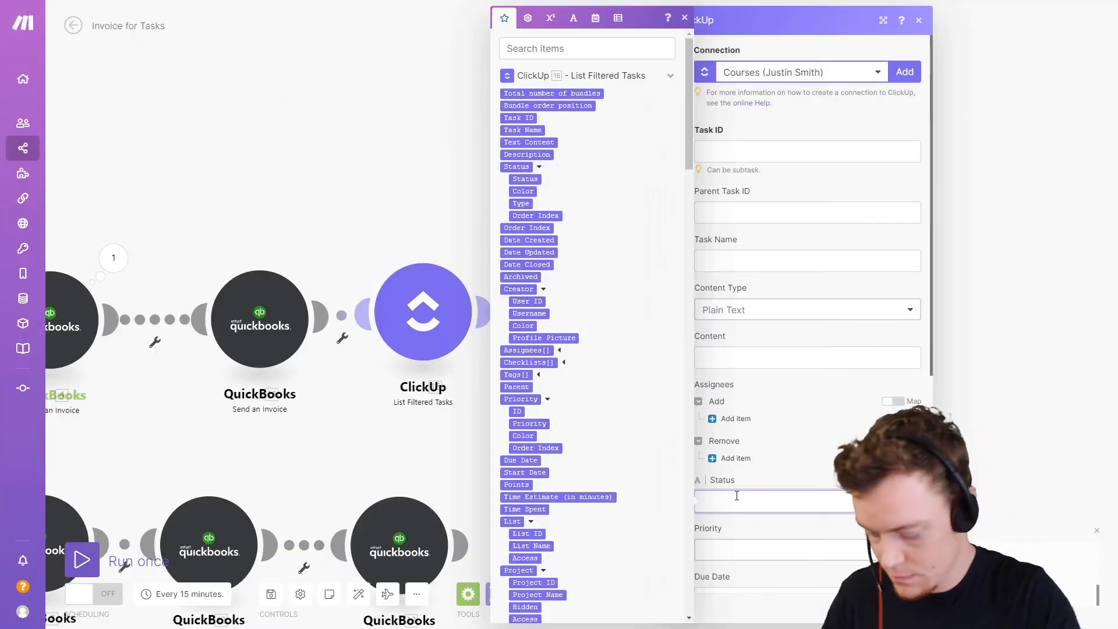
type("invoiced")
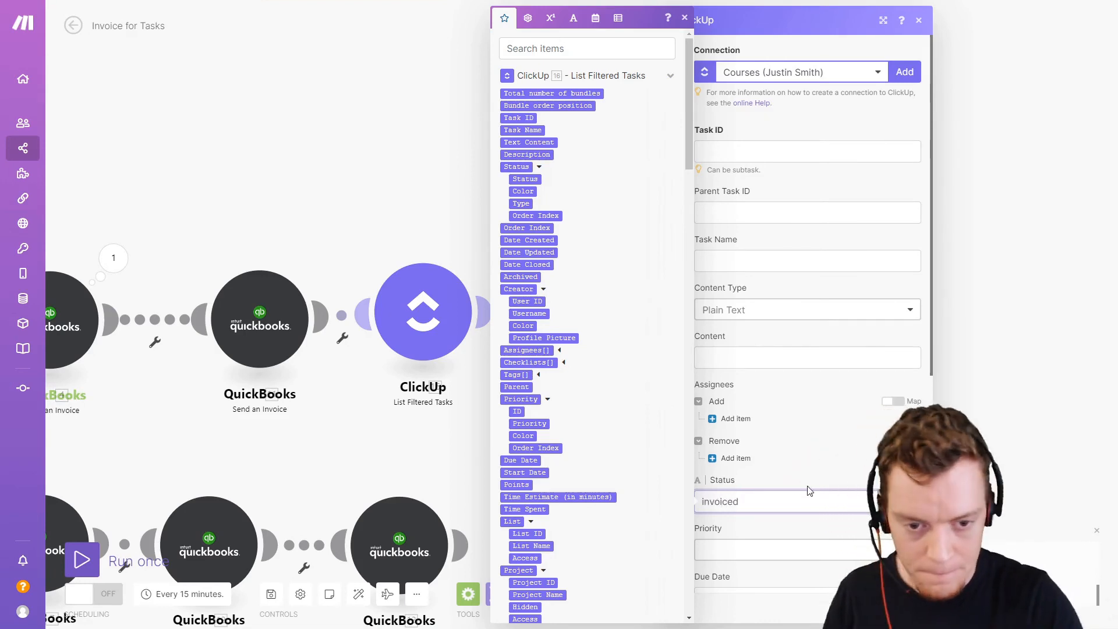
left_click(826, 474)
left_click(906, 607)
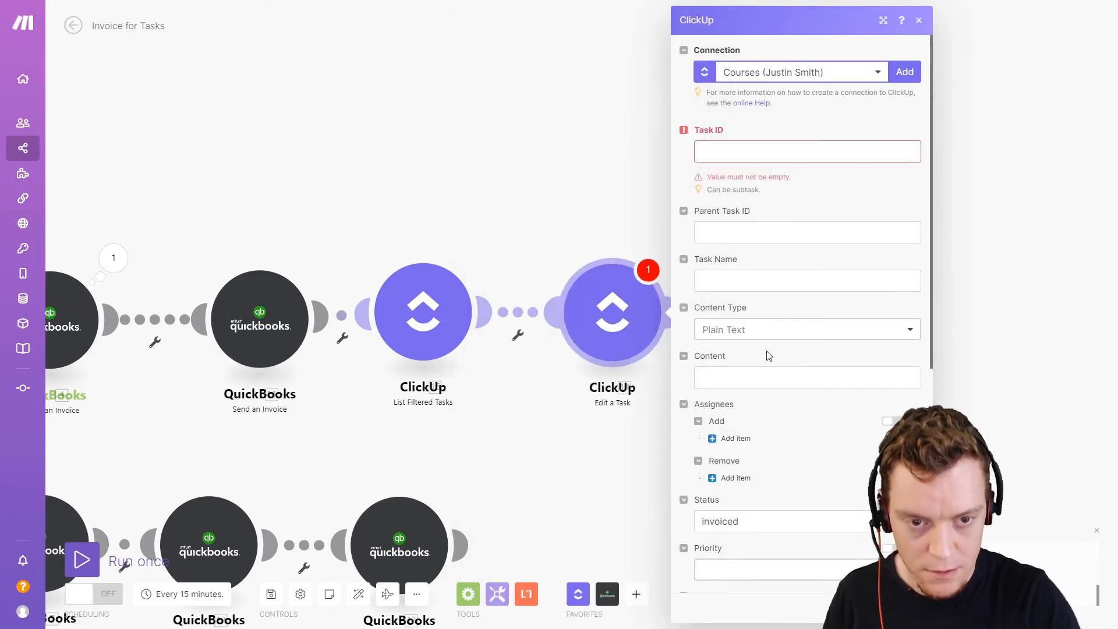
left_click(773, 154)
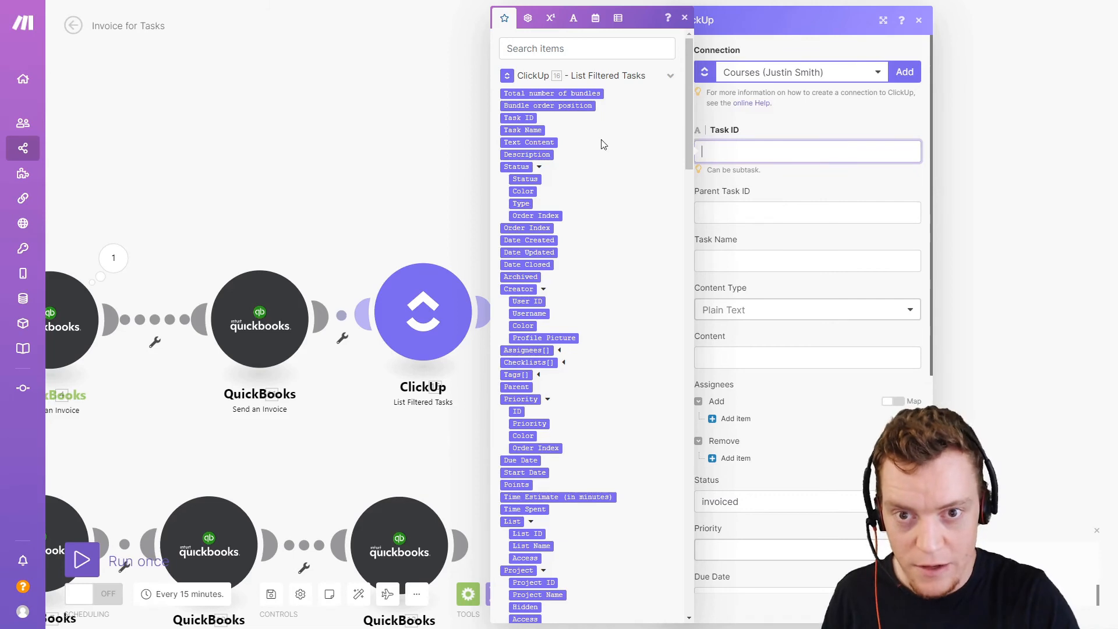
left_click(519, 120)
left_click(825, 189)
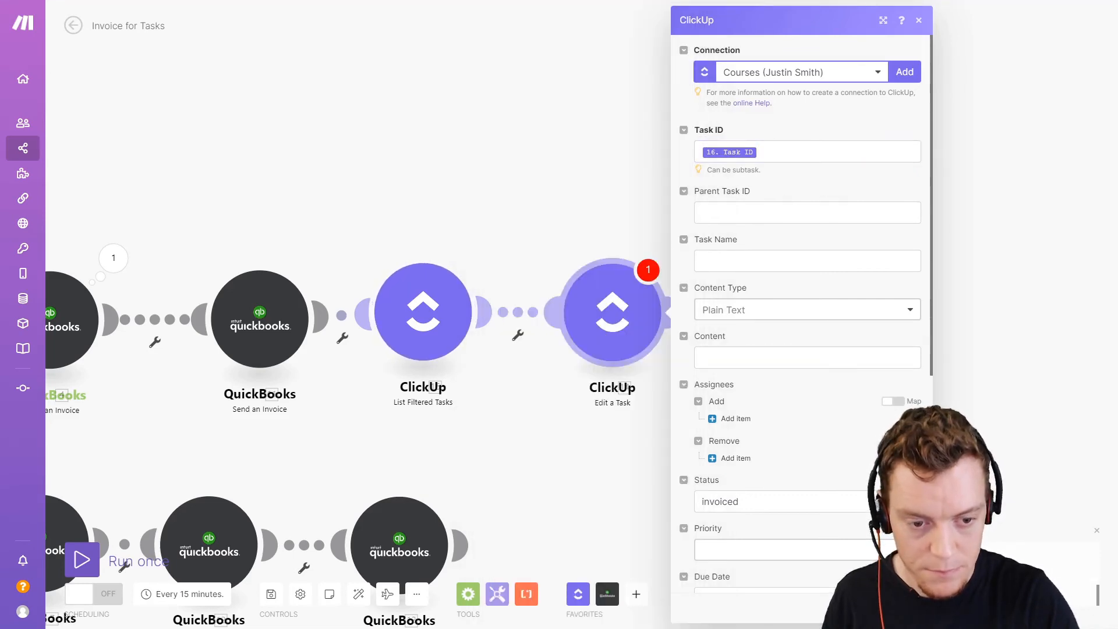
left_click(906, 607)
Clone List Filtered Tasks and Edit a Task onto the end of the Customer Doesn't Exist route, and auto-align the scenario
left_click_drag(476, 361, 445, 238)
right_click(408, 192)
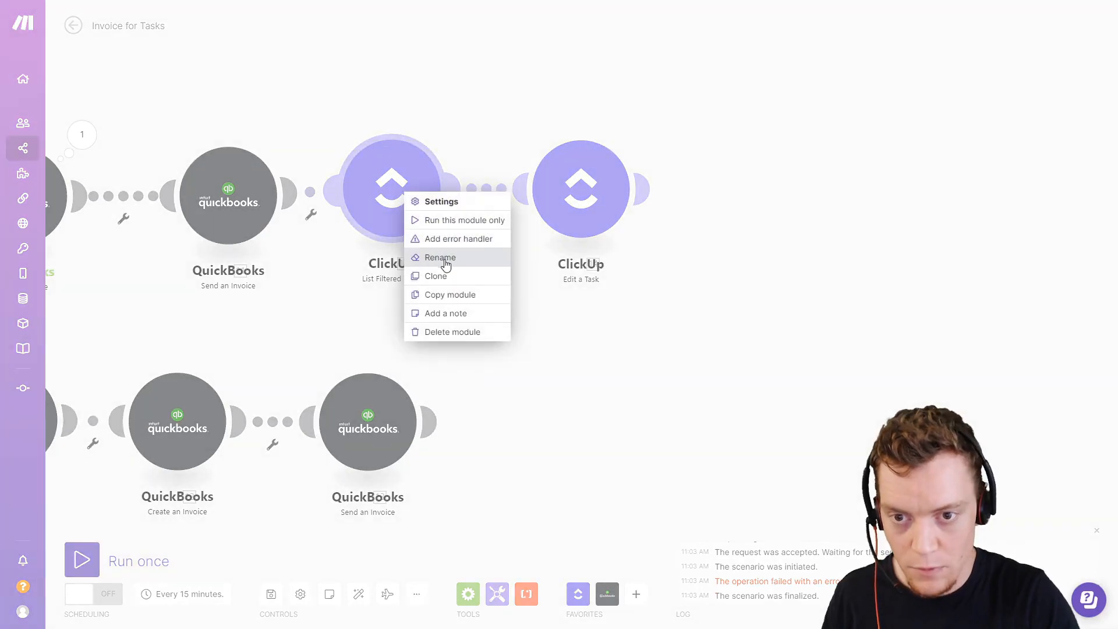
left_click(433, 274)
left_click(499, 396)
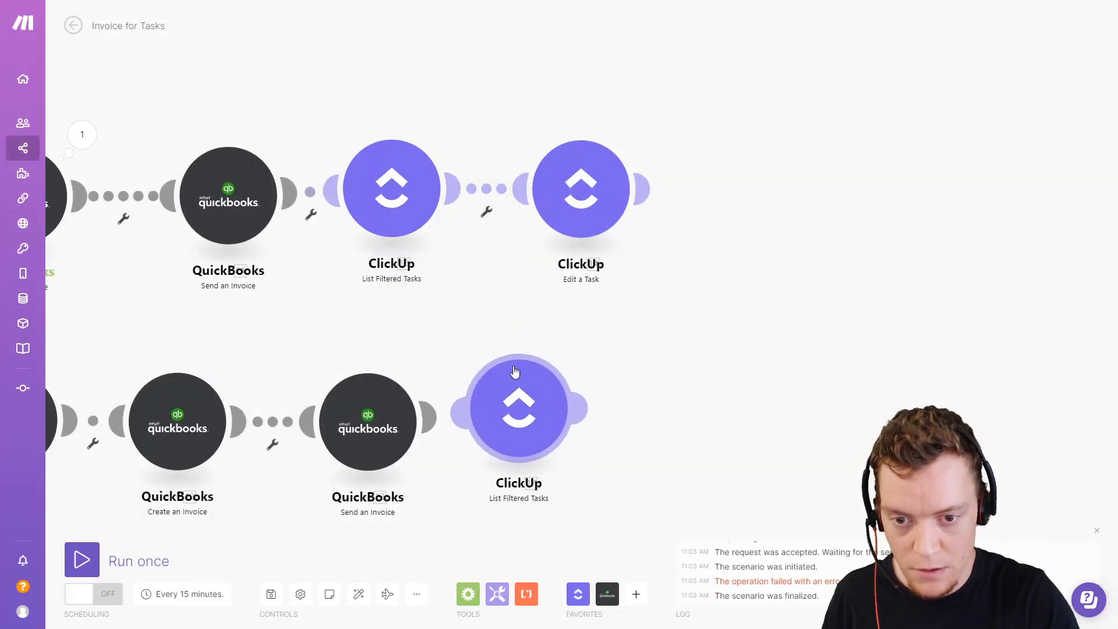
right_click(565, 196)
left_click(617, 279)
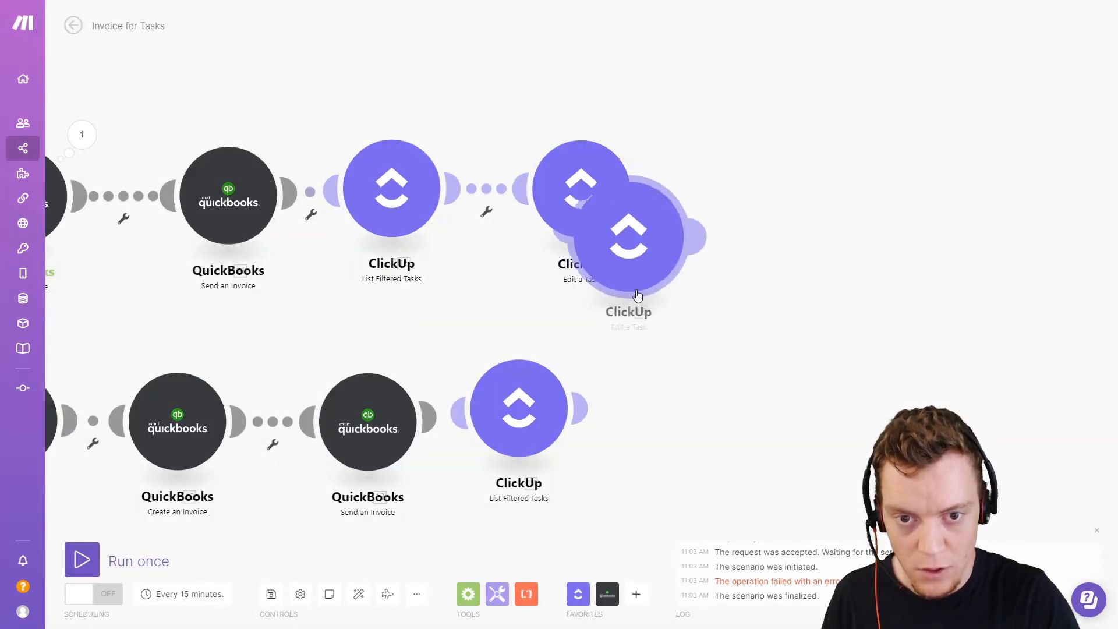
left_click(678, 405)
scroll(337, 369, "down", 3)
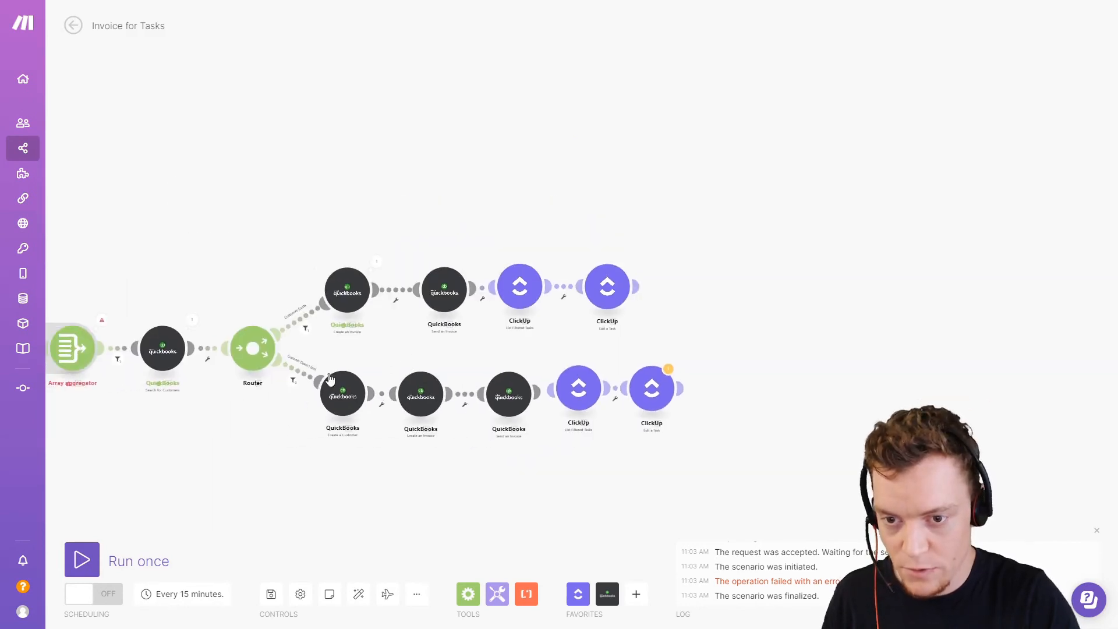
left_click(359, 595)
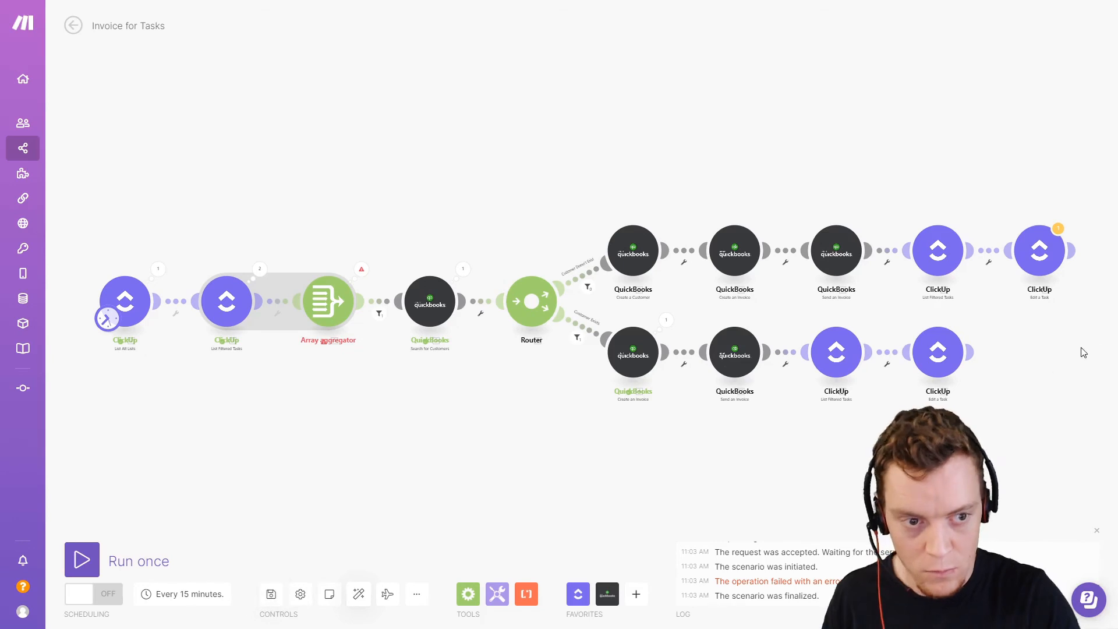
In the cloned Edit a Task module, replace the Task ID mapping with the Task ID from the cloned List Filtered Tasks and save it
left_click_drag(1083, 352, 880, 365)
left_click(849, 293)
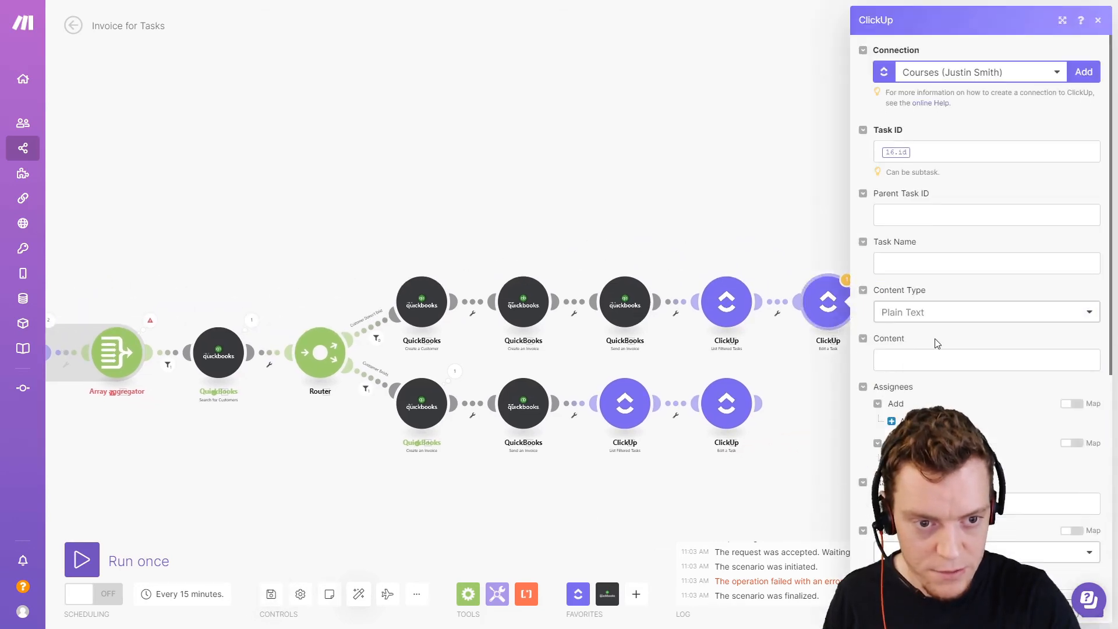
left_click(940, 152)
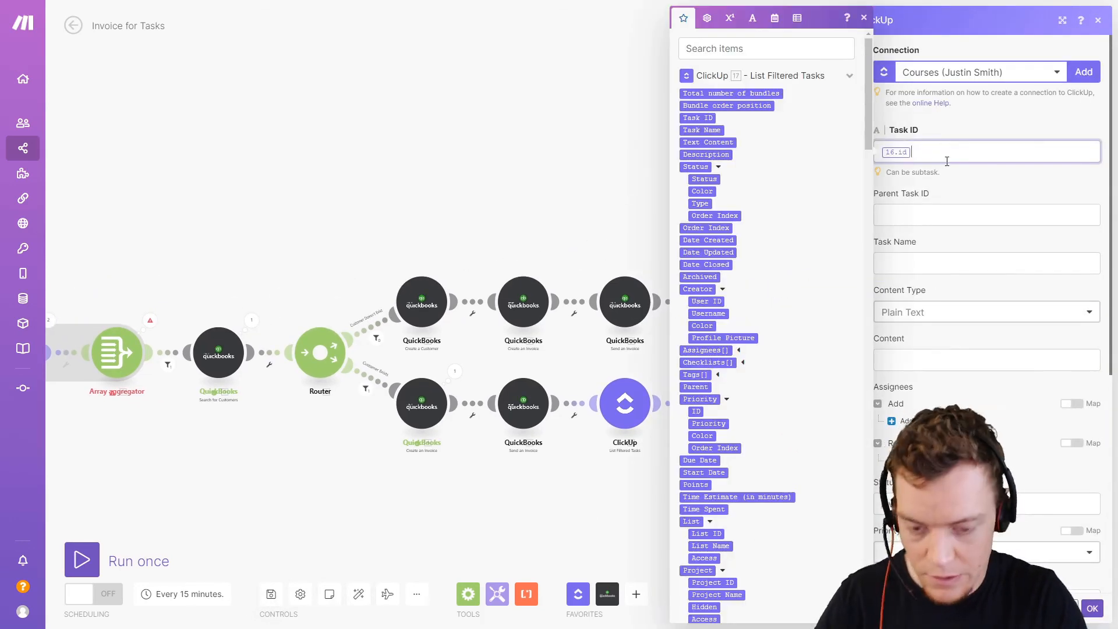
key("BackSpace")
left_click(699, 118)
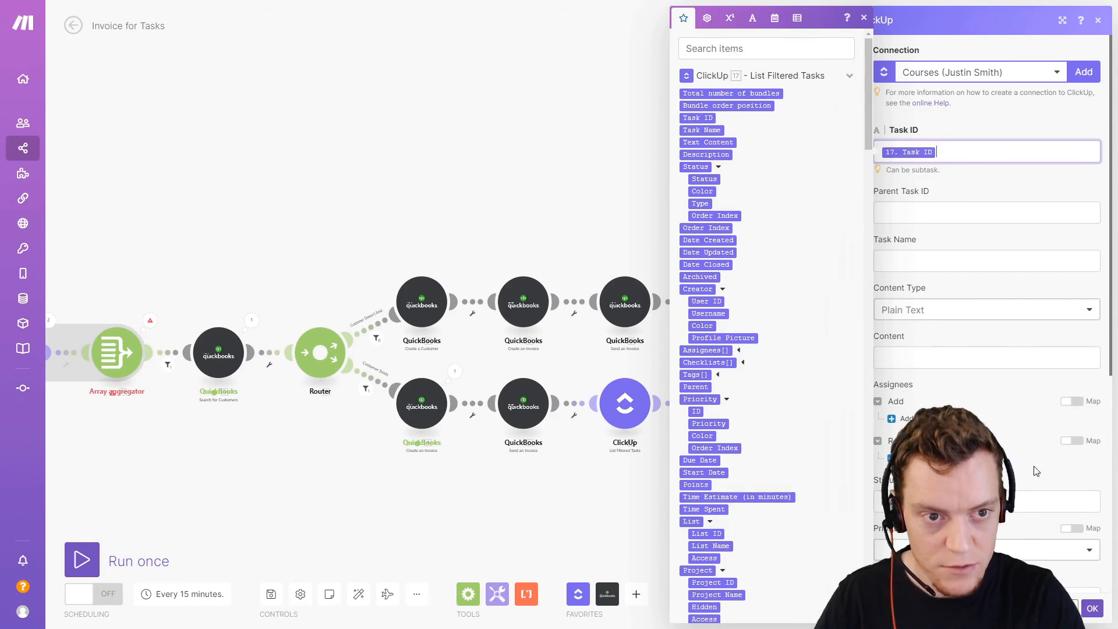
left_click(1092, 609)
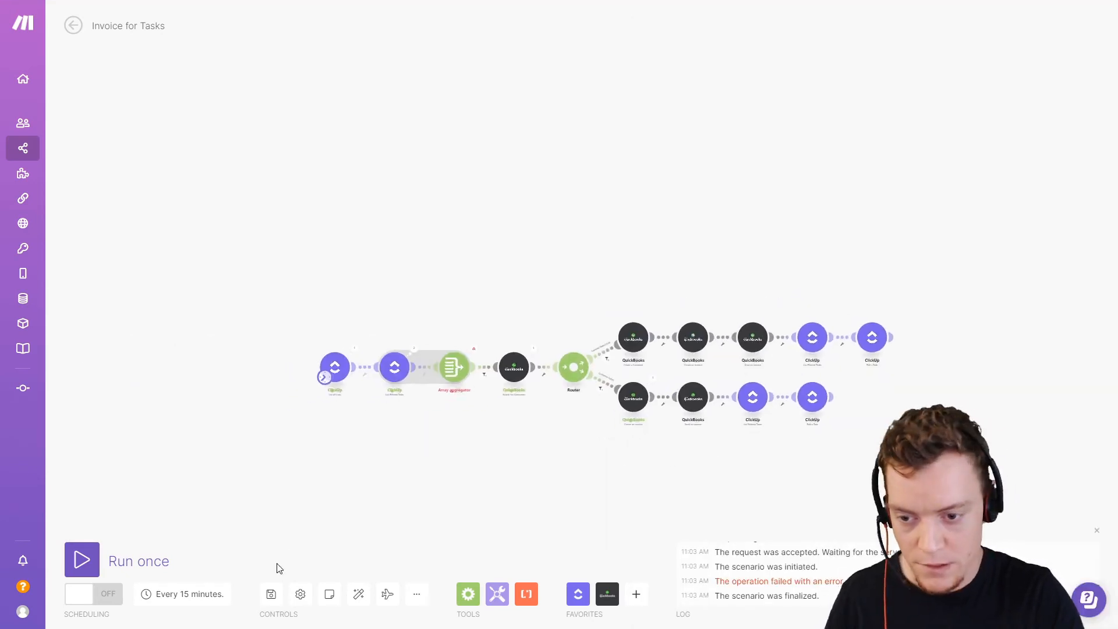
Run the scenario once, and open the sent invoice in the QuickBooks invoice list to check it
scroll(449, 414, "up", 5)
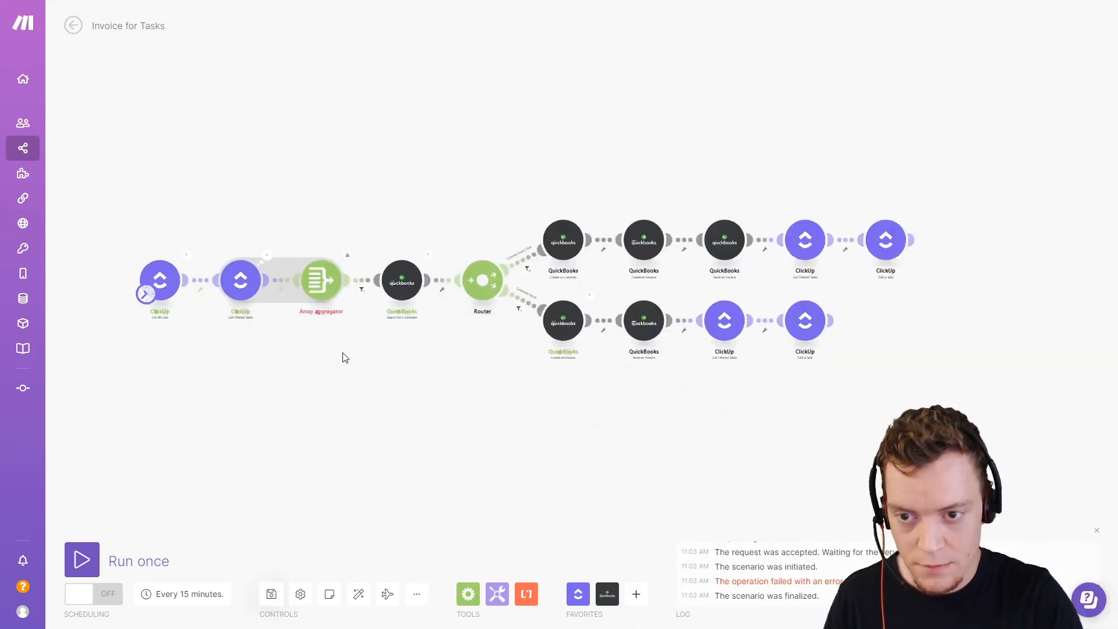
left_click(81, 559)
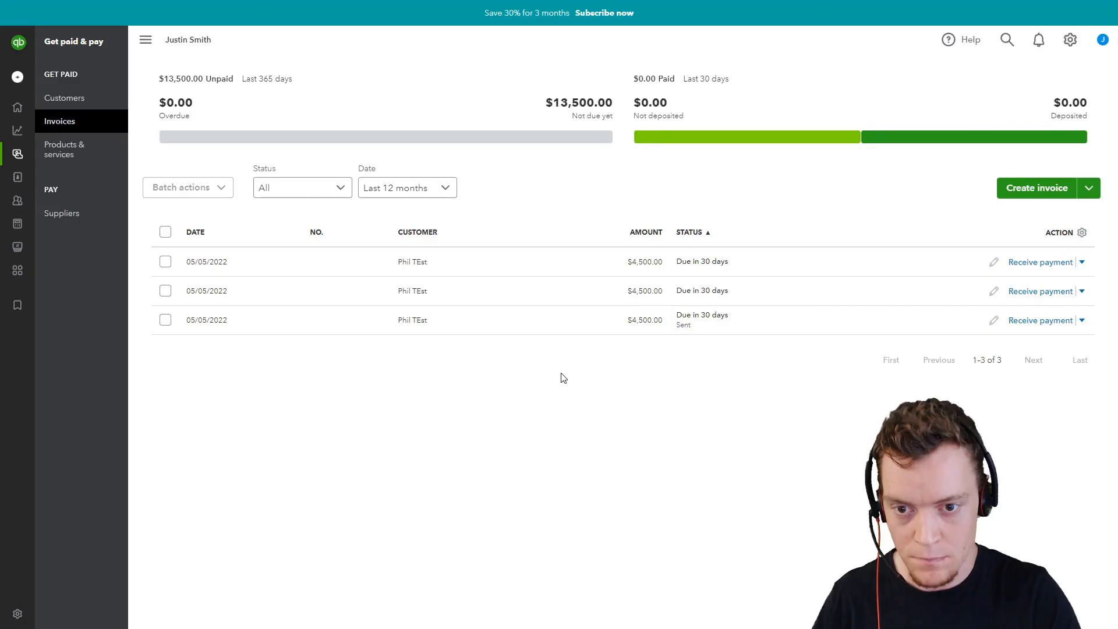
left_click(1082, 322)
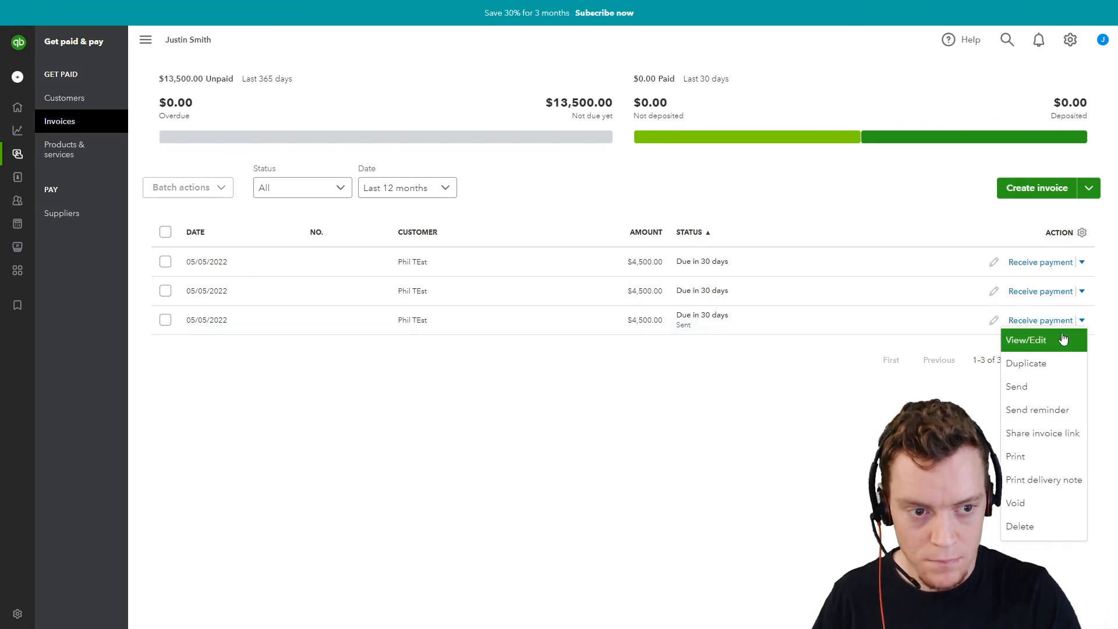
left_click(1043, 348)
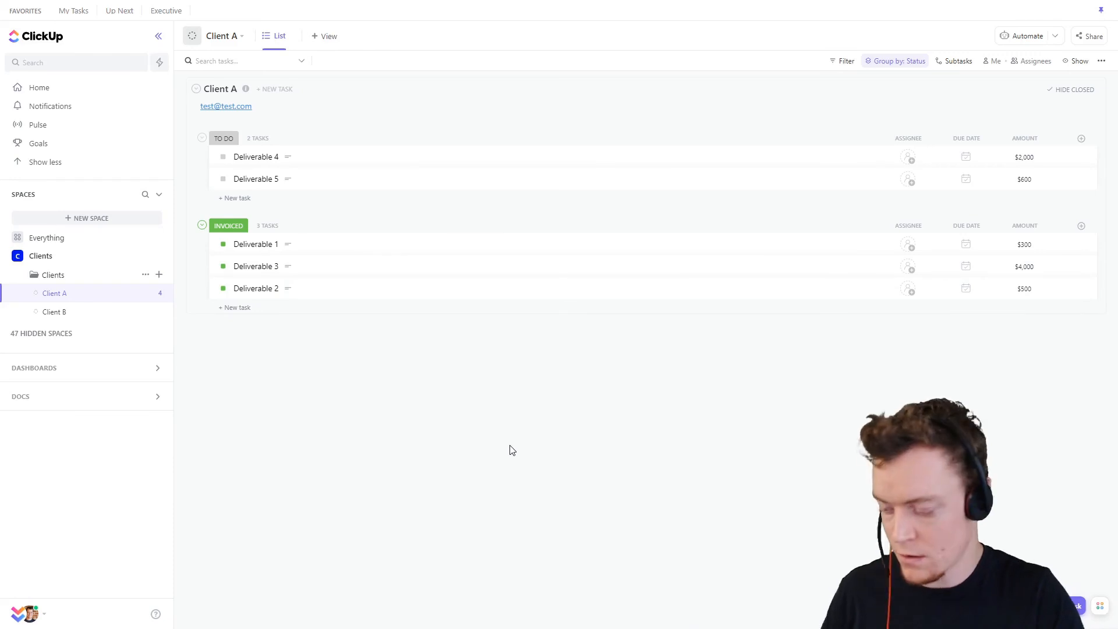
Back in Make, examine which modules on the two router routes were executed in the run
key("ctrl+Tab")
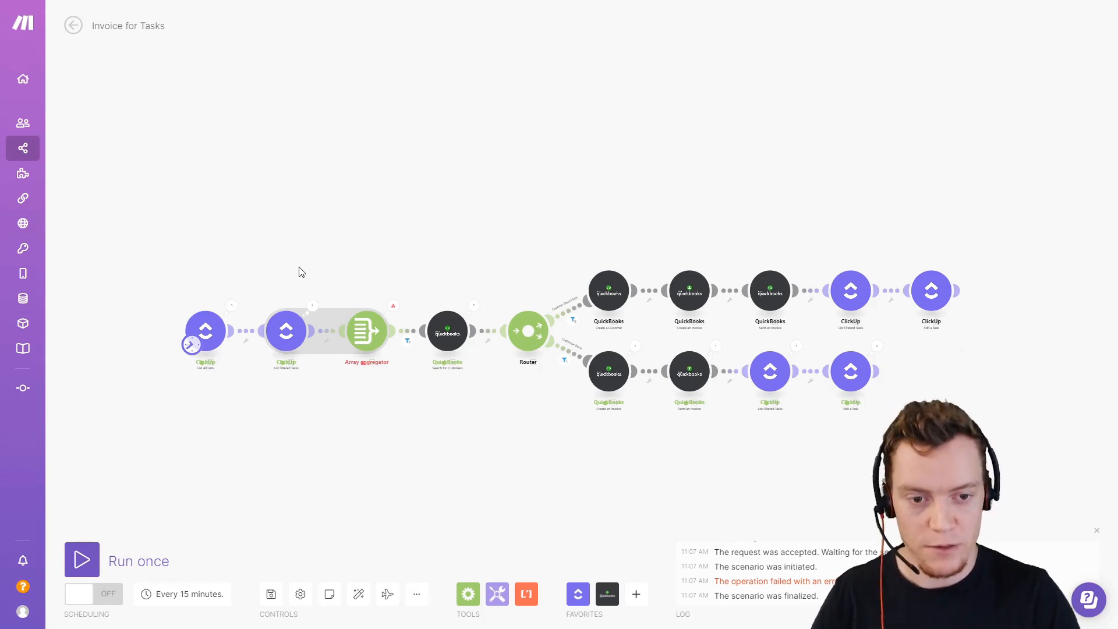
scroll(460, 397, "up", 2)
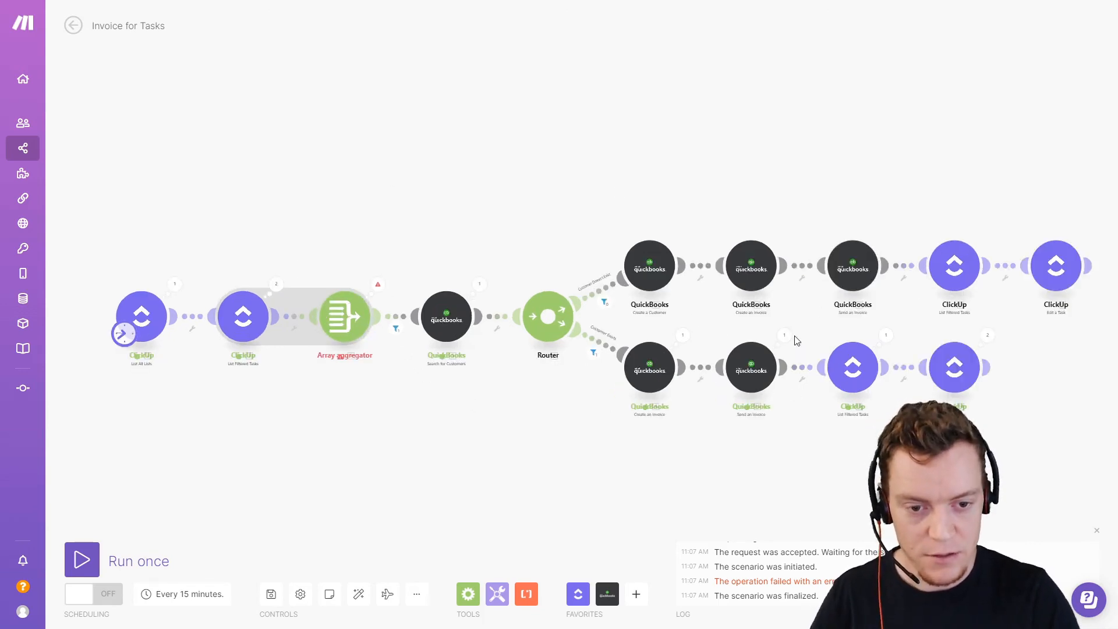
left_click_drag(932, 159, 917, 132)
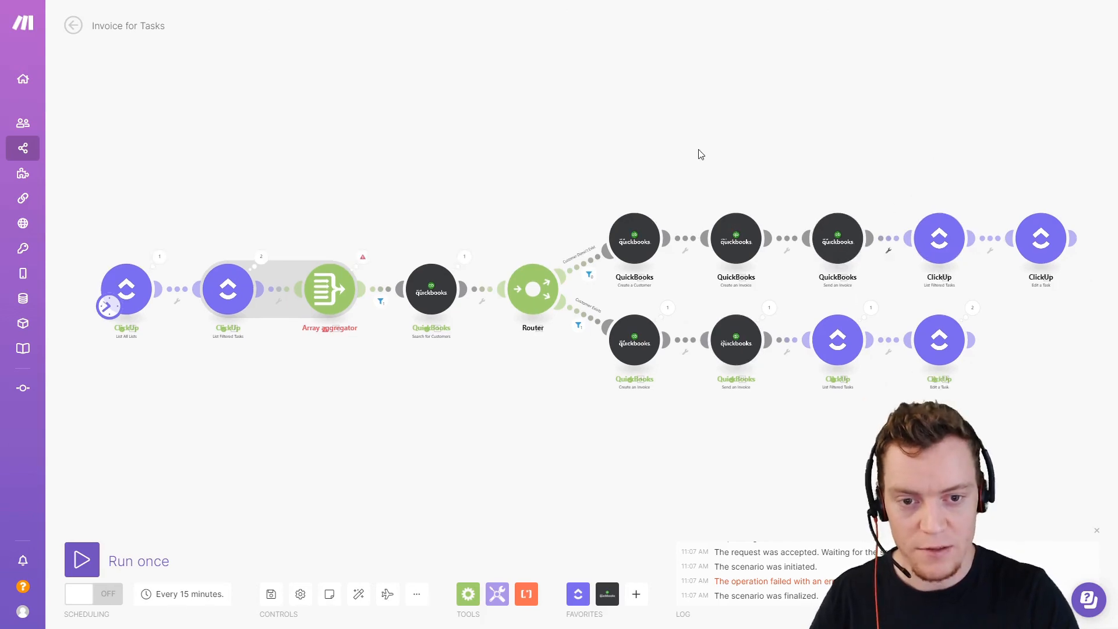
scroll(701, 155, "down", 2)
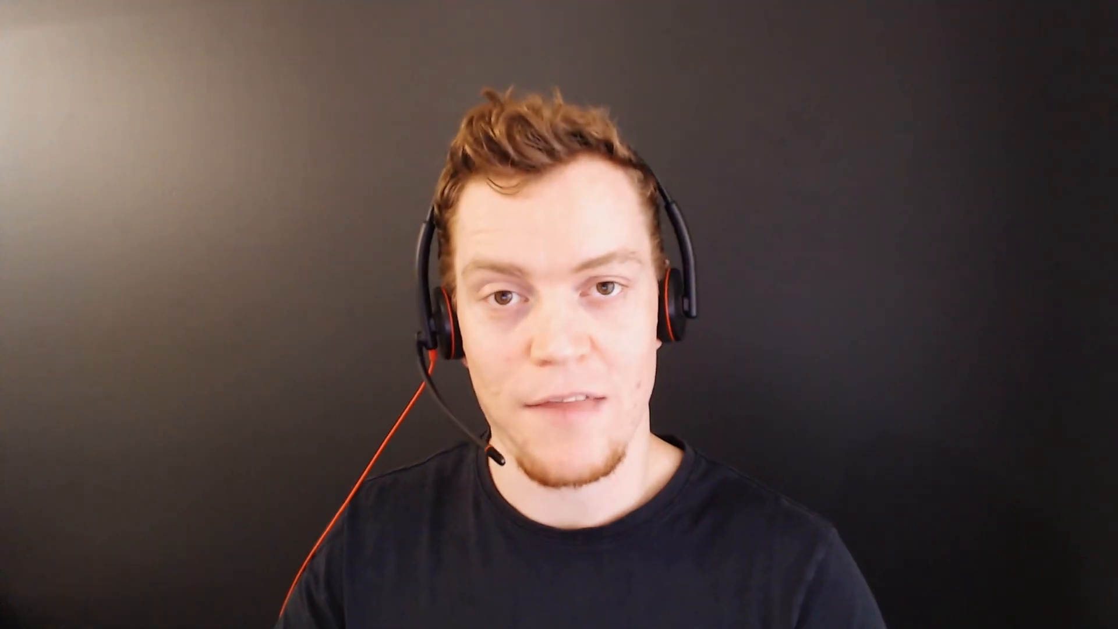